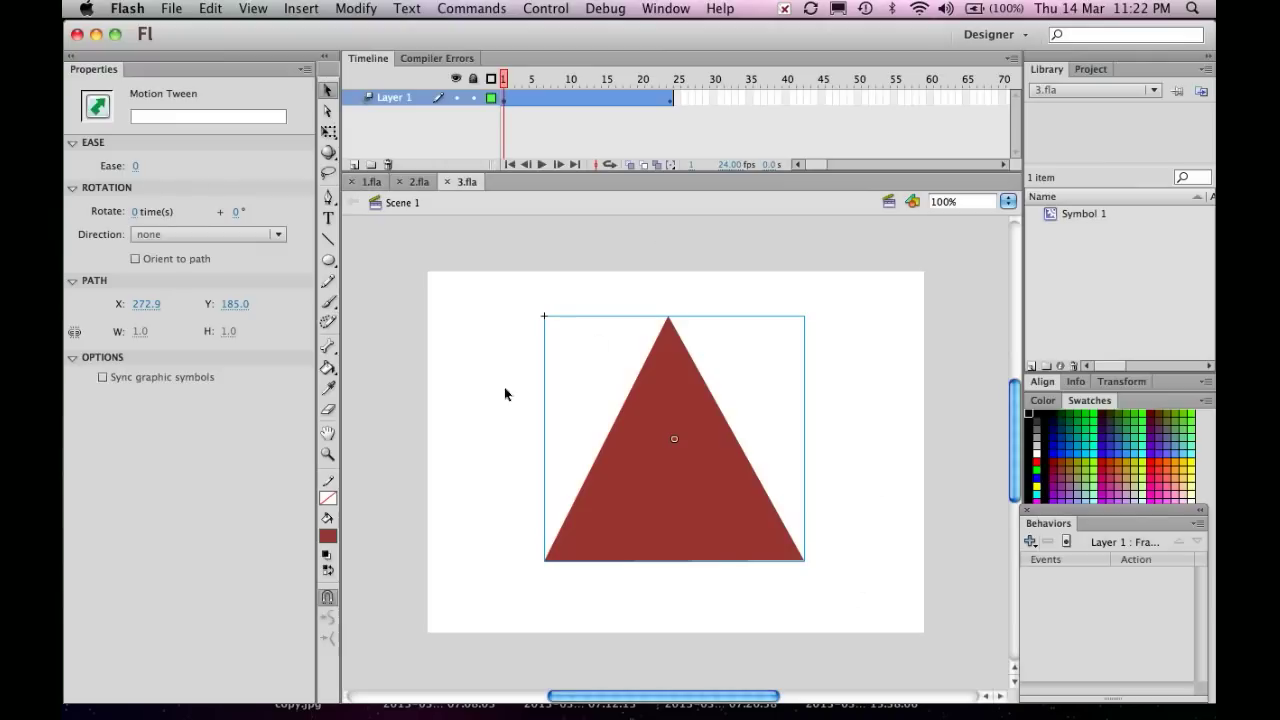
Review the tween animations in 1.fla, 2.fla and 3.fla, and preview 3.fla as a test movie
click(371, 182)
click(417, 182)
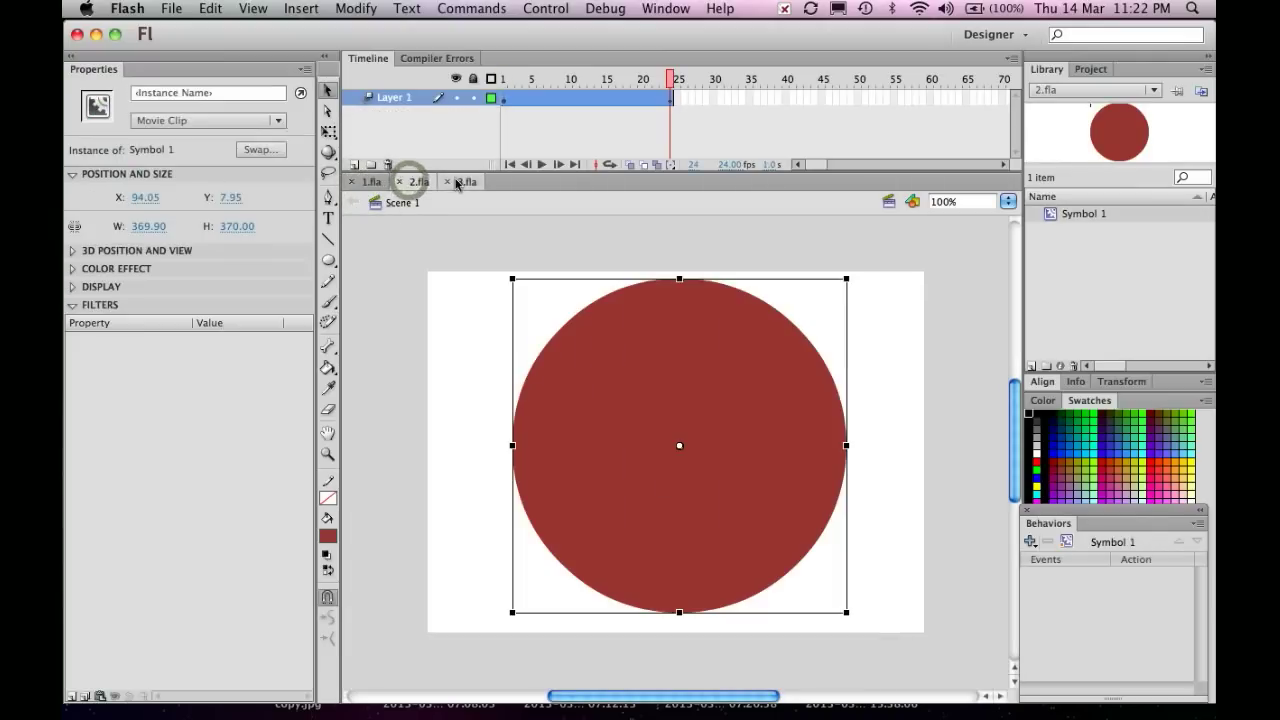
click(457, 182)
click(371, 182)
drag(502, 83, 671, 75)
click(408, 188)
click(466, 181)
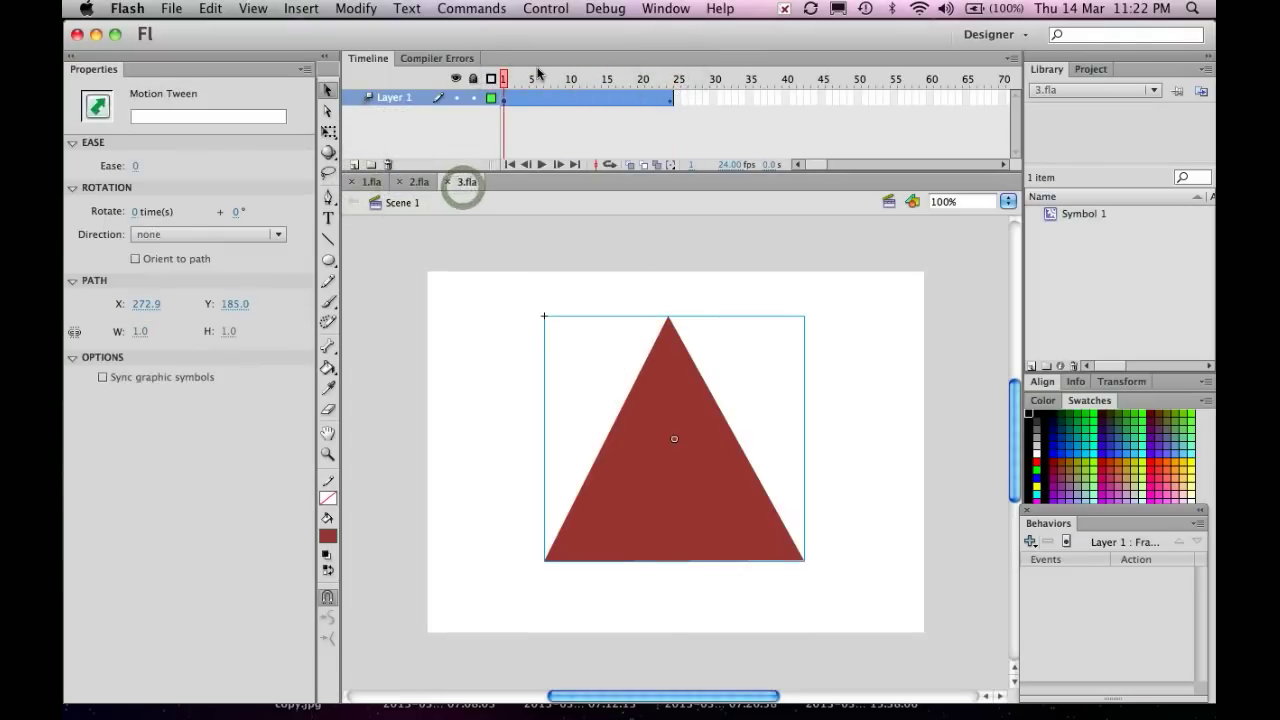
drag(504, 82, 633, 80)
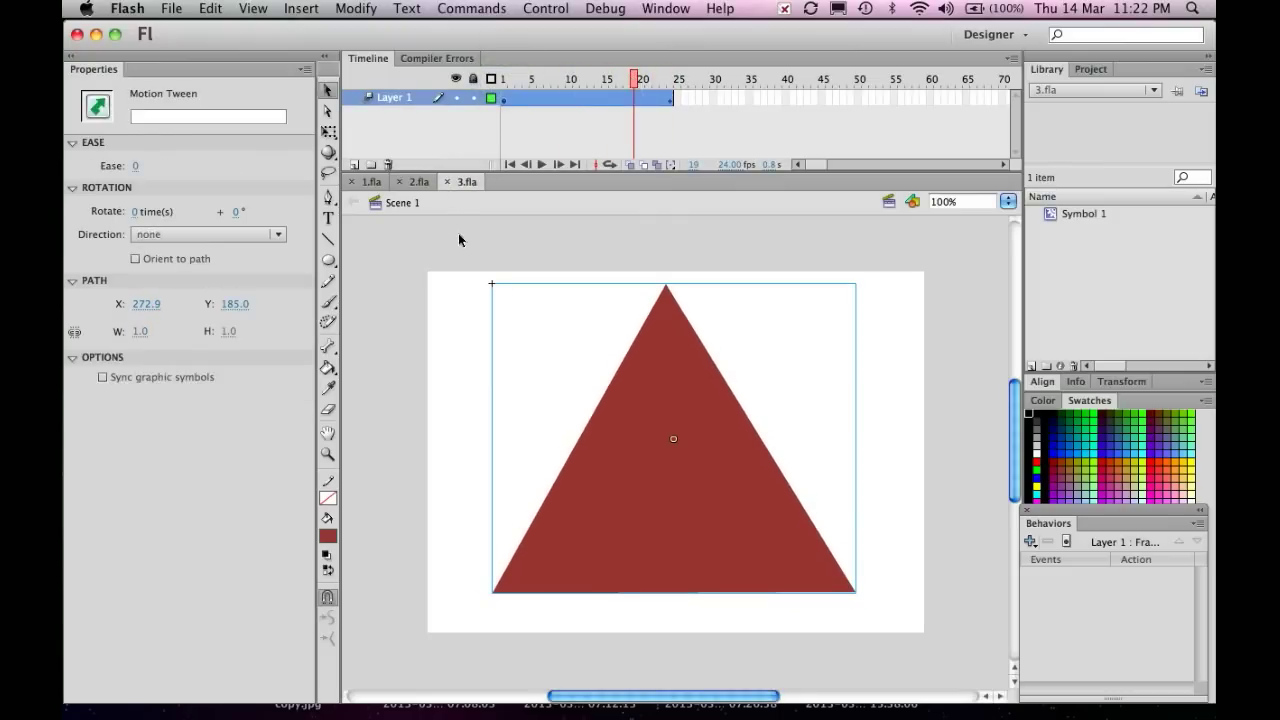
key(super+Return)
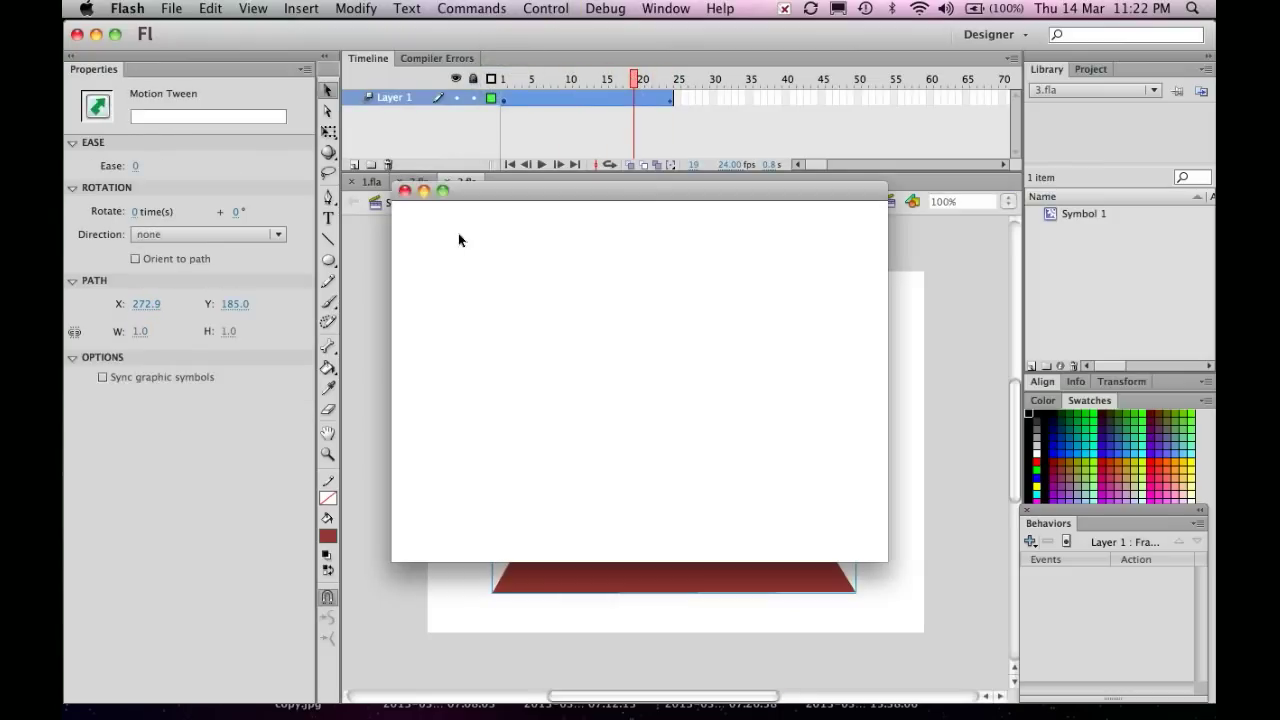
click(404, 191)
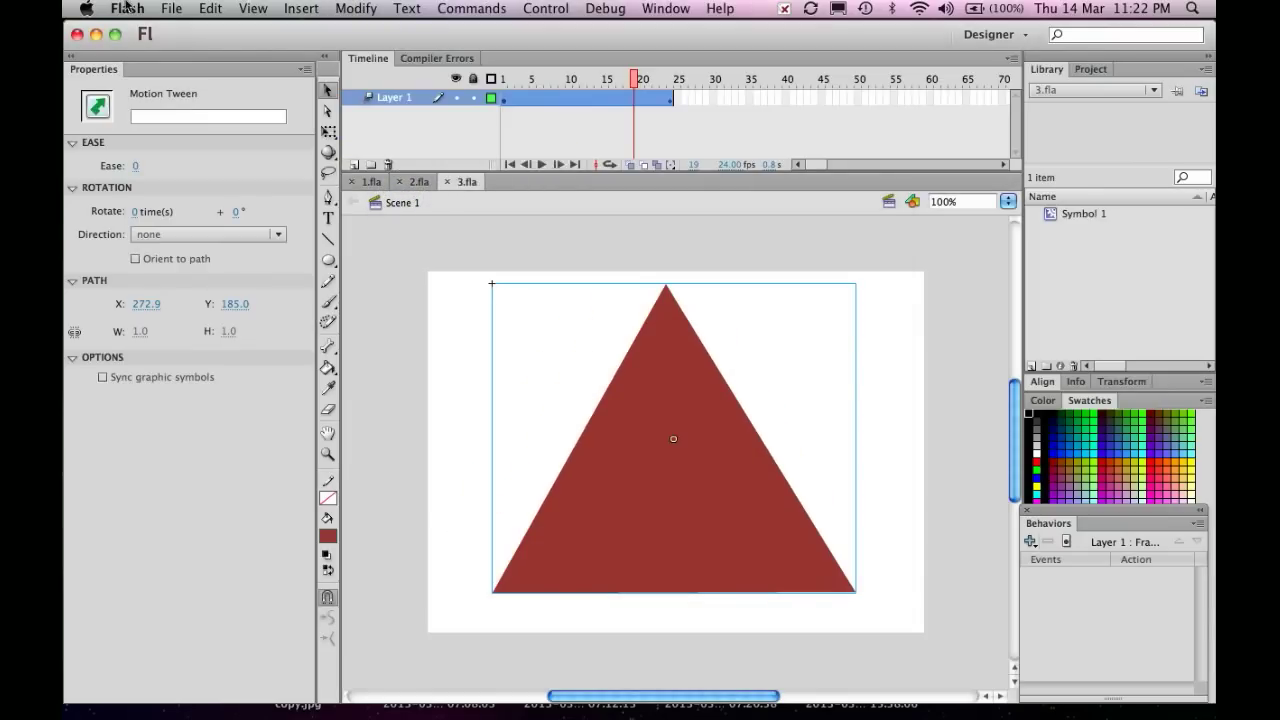
Create a new ActionScript 3.0 document of 550 x 400 px at 24 fps
click(170, 9)
click(183, 38)
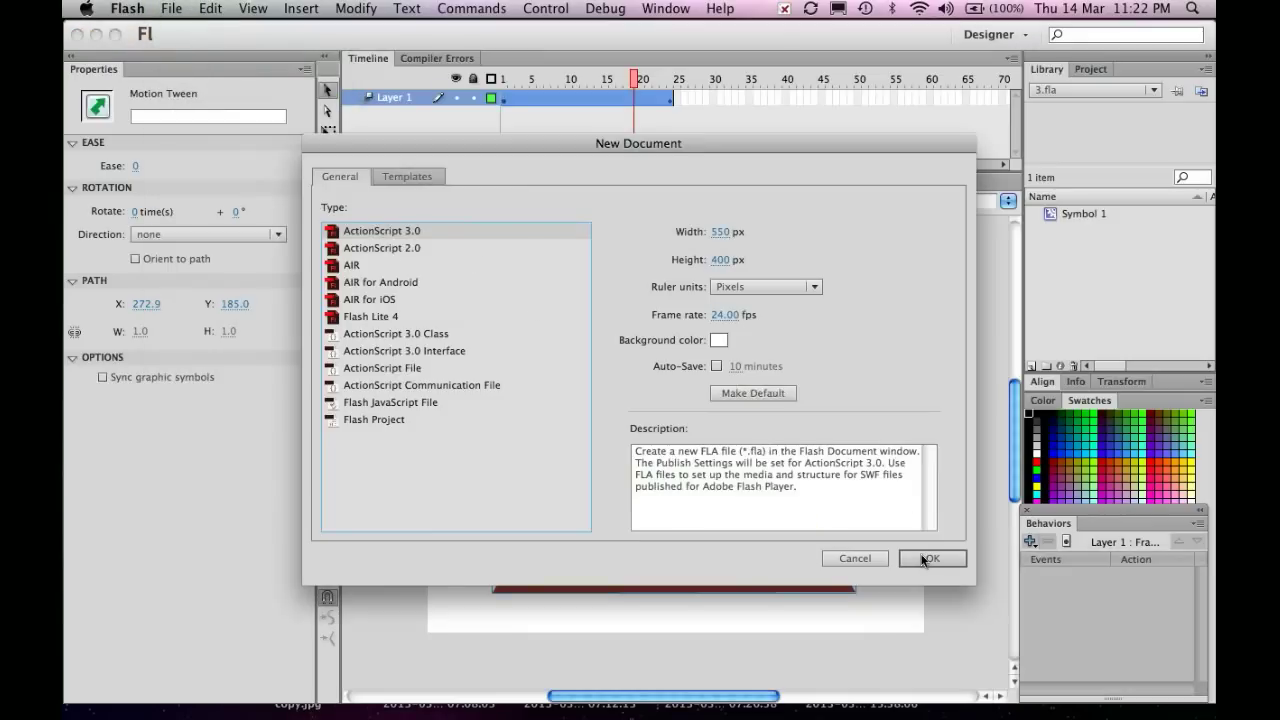
click(922, 559)
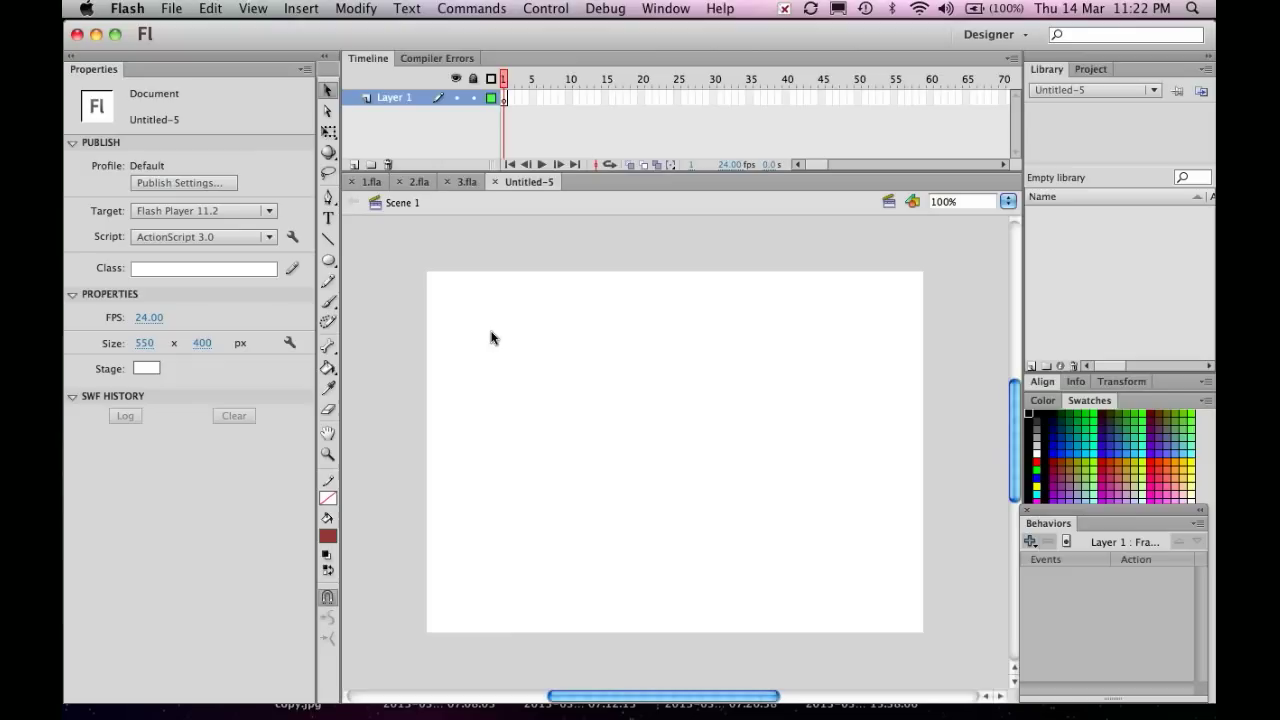
Draw a dark red circle about 79 px in diameter near the lower-left corner of the stage
click(327, 261)
drag(466, 536, 540, 605)
key(v)
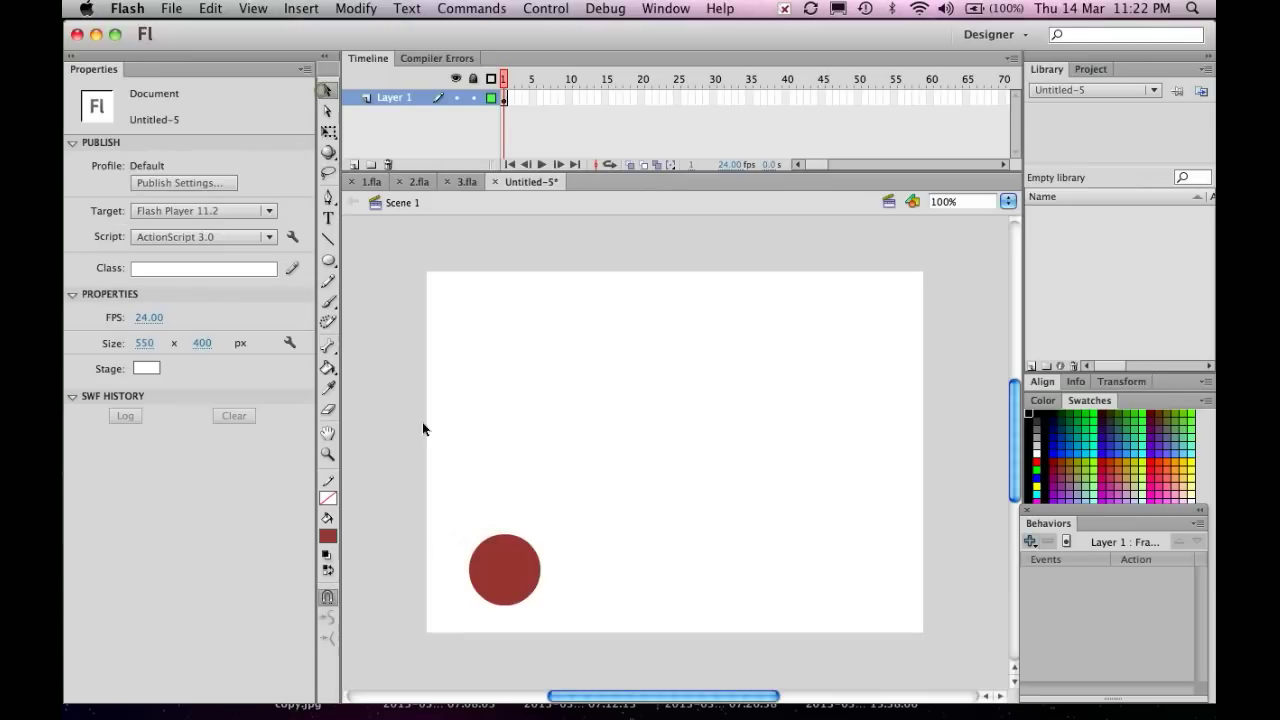
Convert the circle to a Button symbol named btn_1
right_click(494, 582)
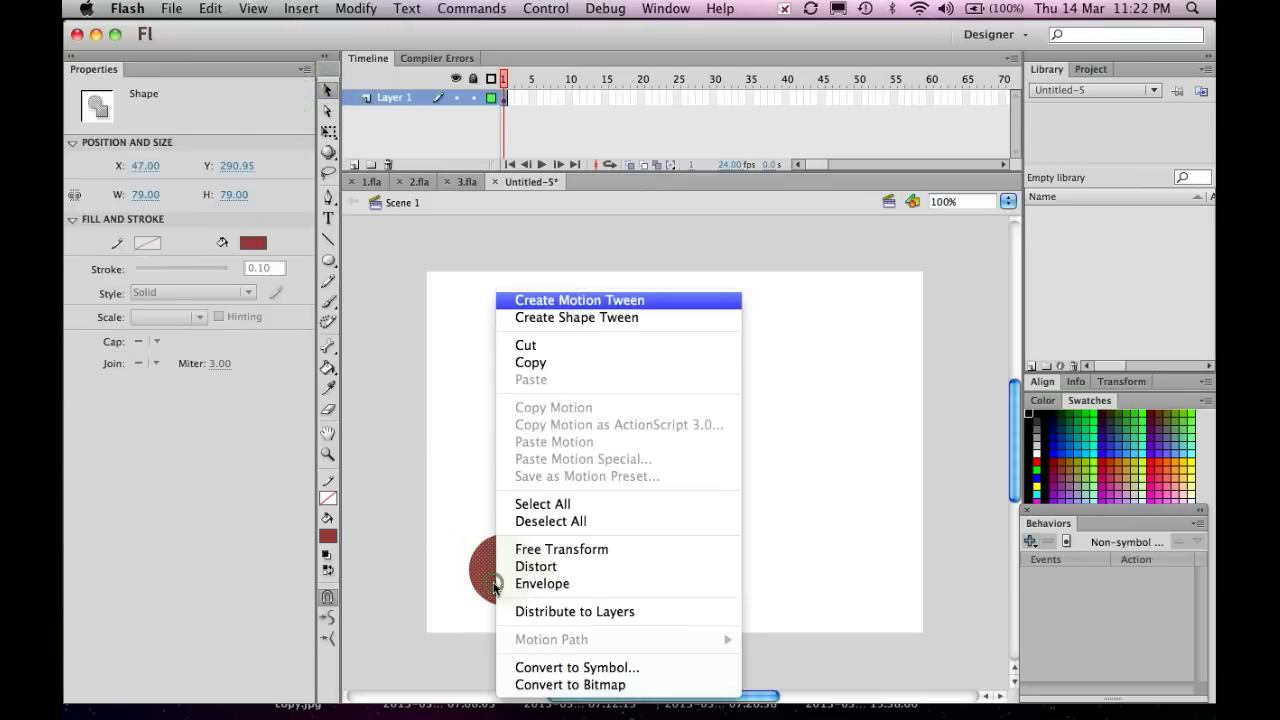
click(557, 674)
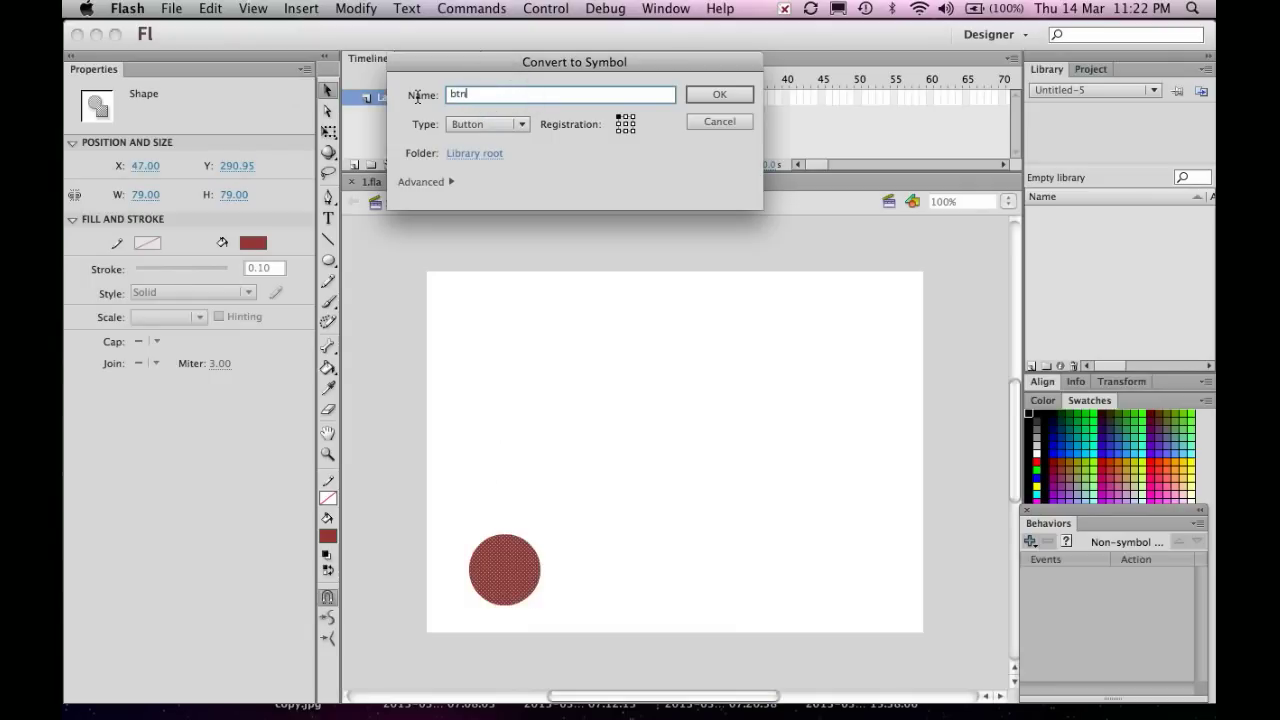
click(715, 97)
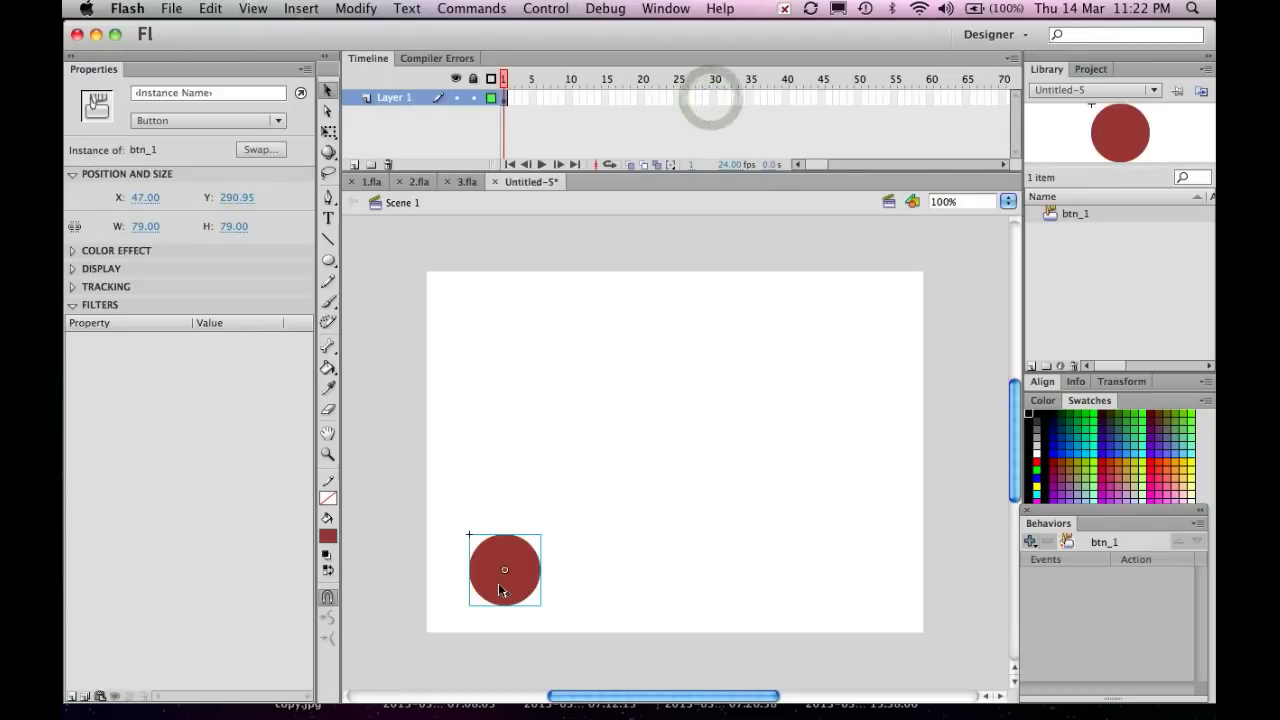
Set the circle button's instance name to btn_1
click(229, 94)
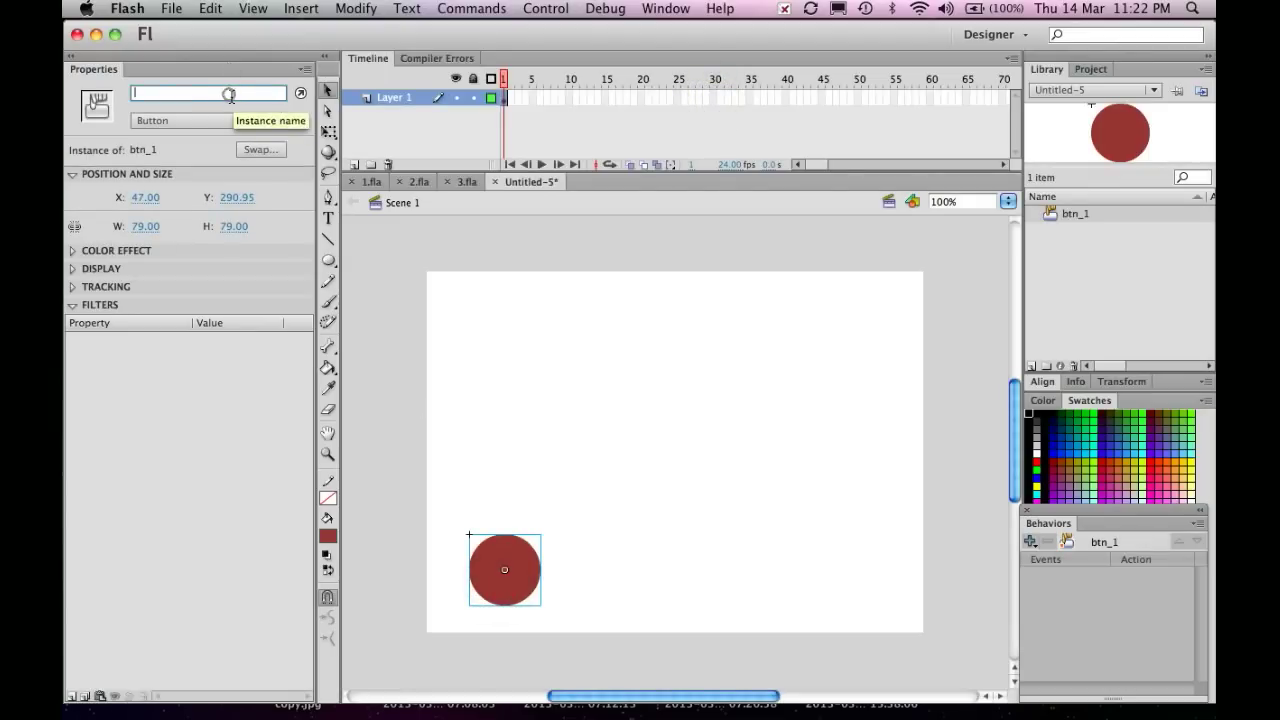
text(btn)
key(BackSpace)
click(475, 416)
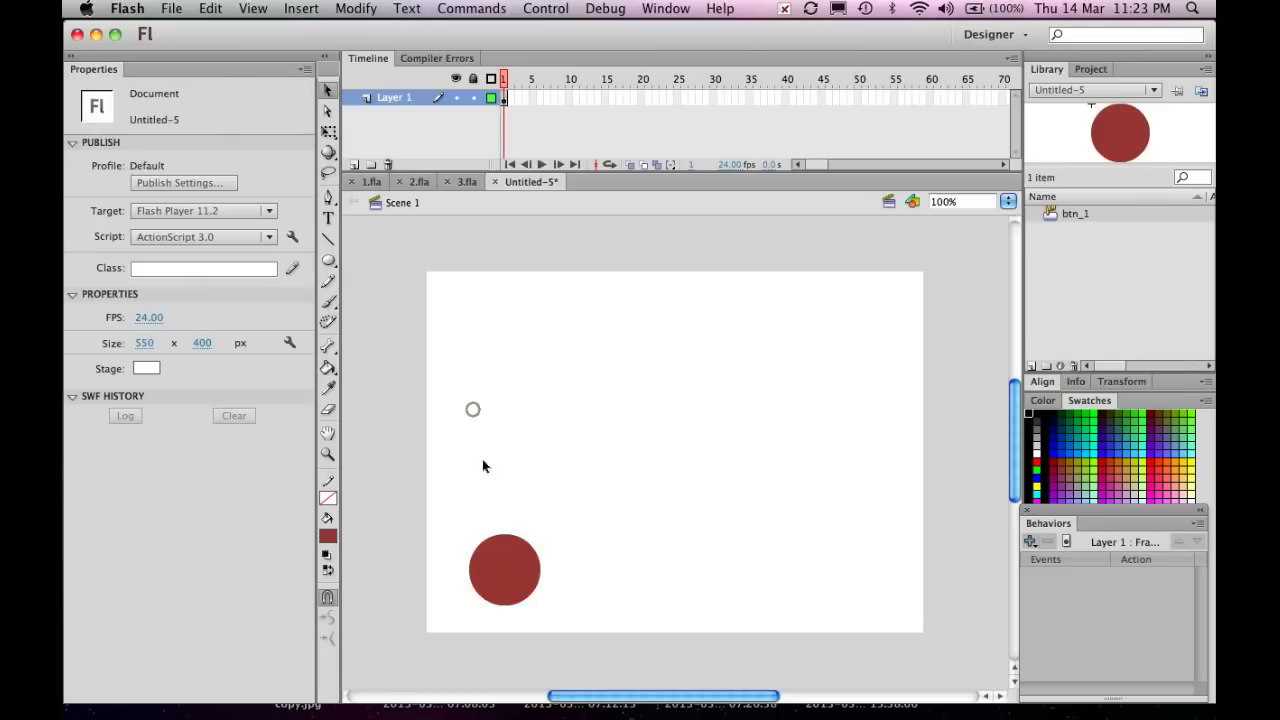
click(508, 570)
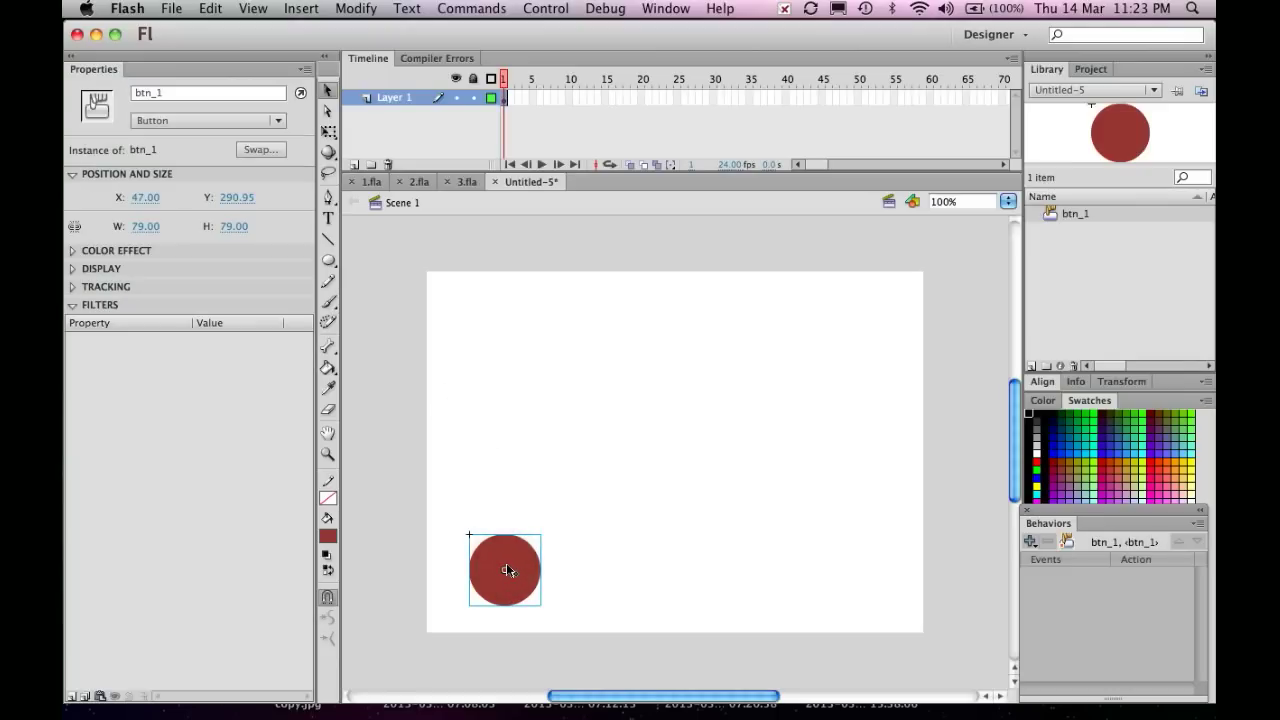
Add a new layer above Layer 1 and name it anm 1
click(352, 165)
double_click(386, 102)
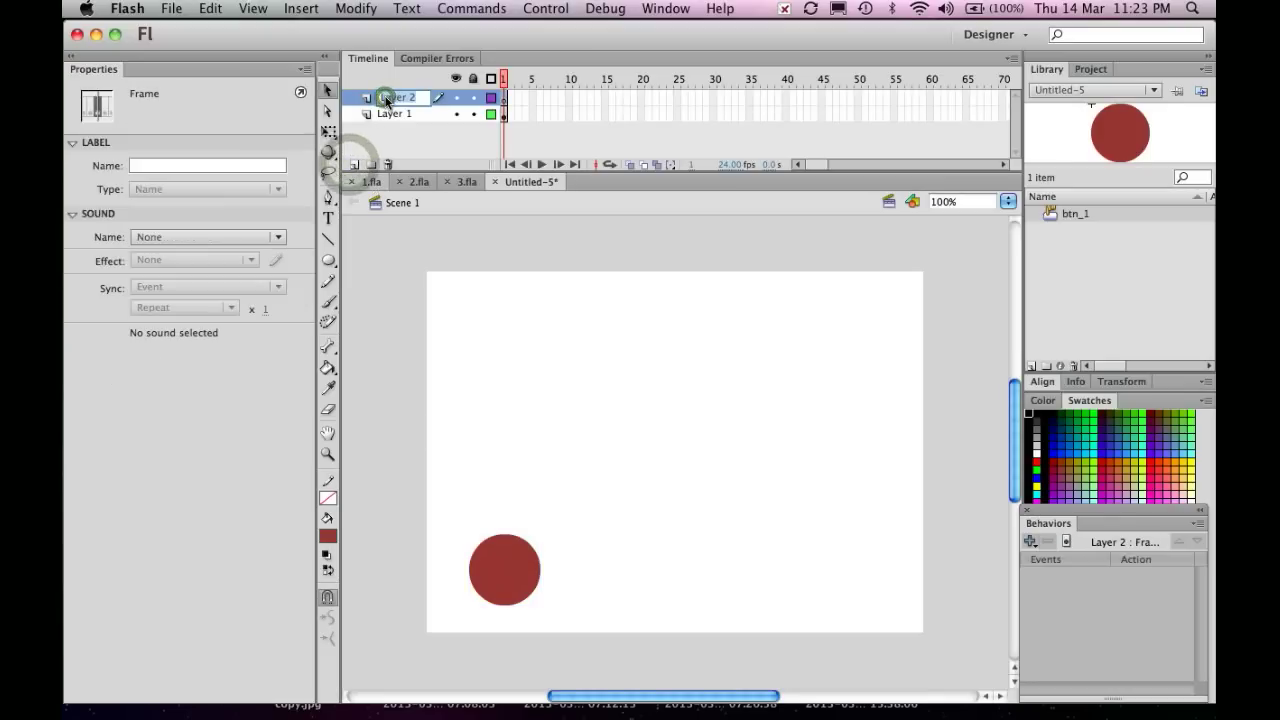
text(anima)
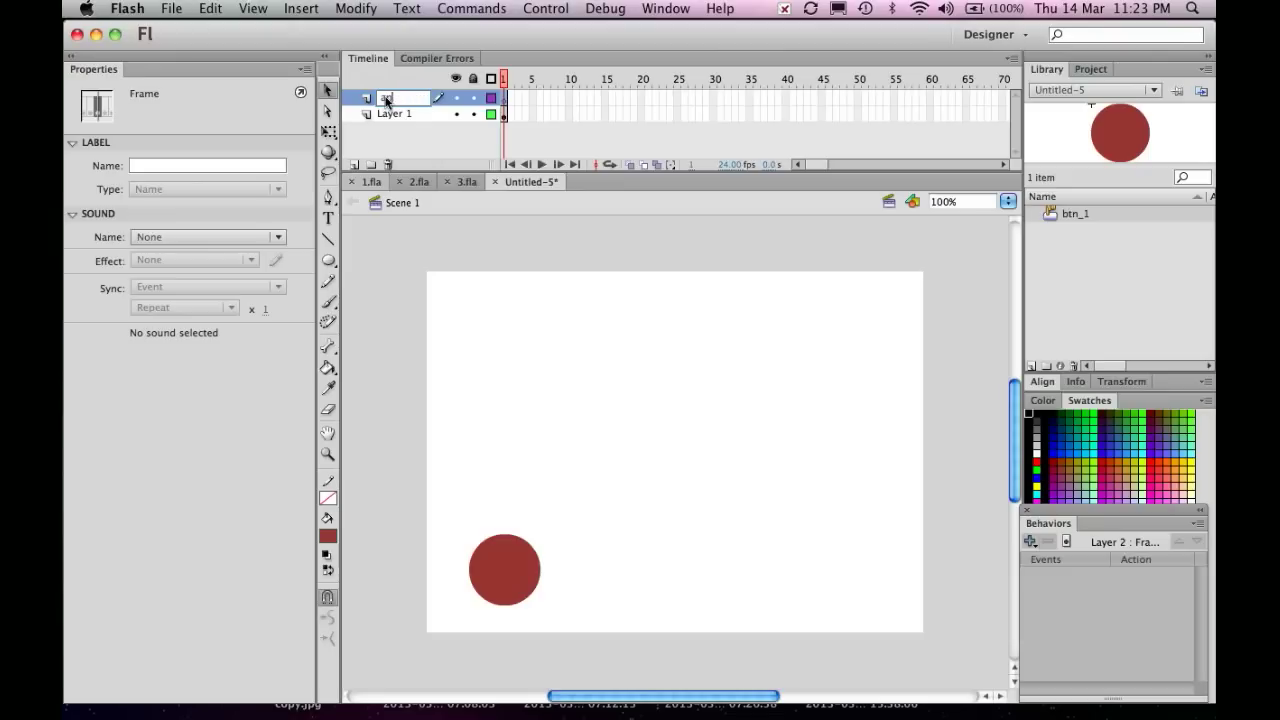
click(418, 150)
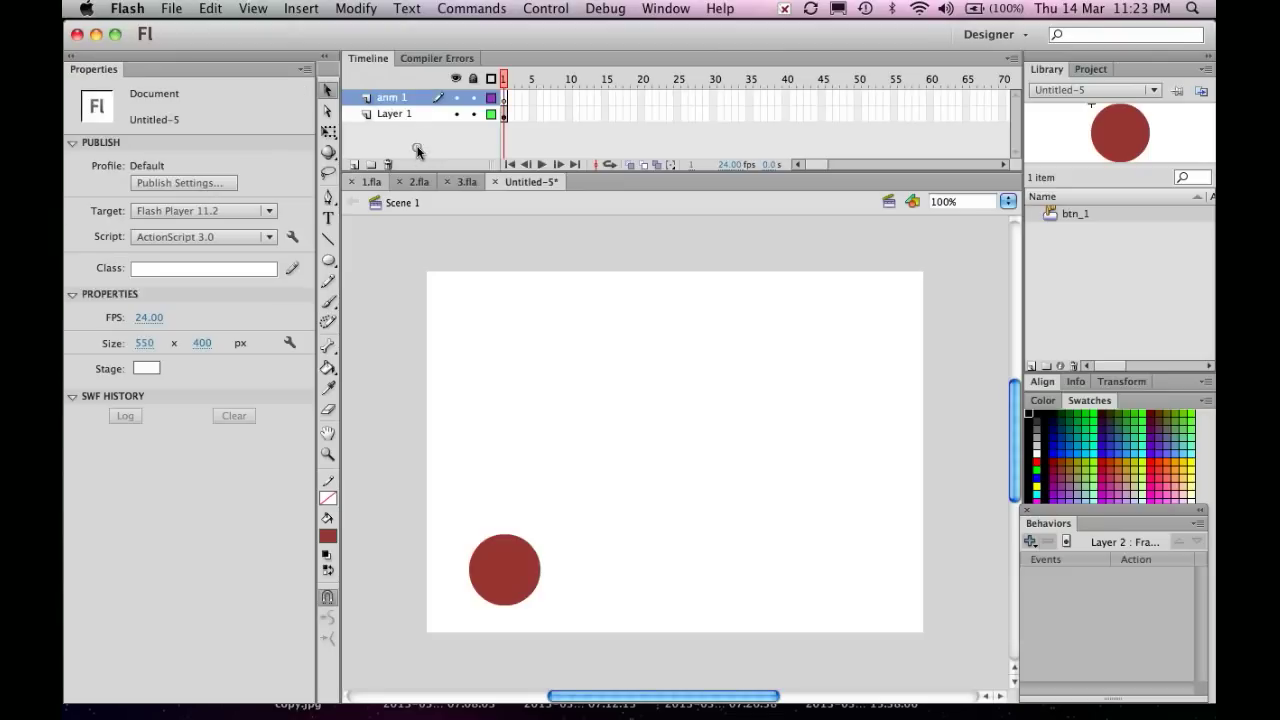
Add another layer above anm 1 and name it actions
click(353, 164)
double_click(378, 97)
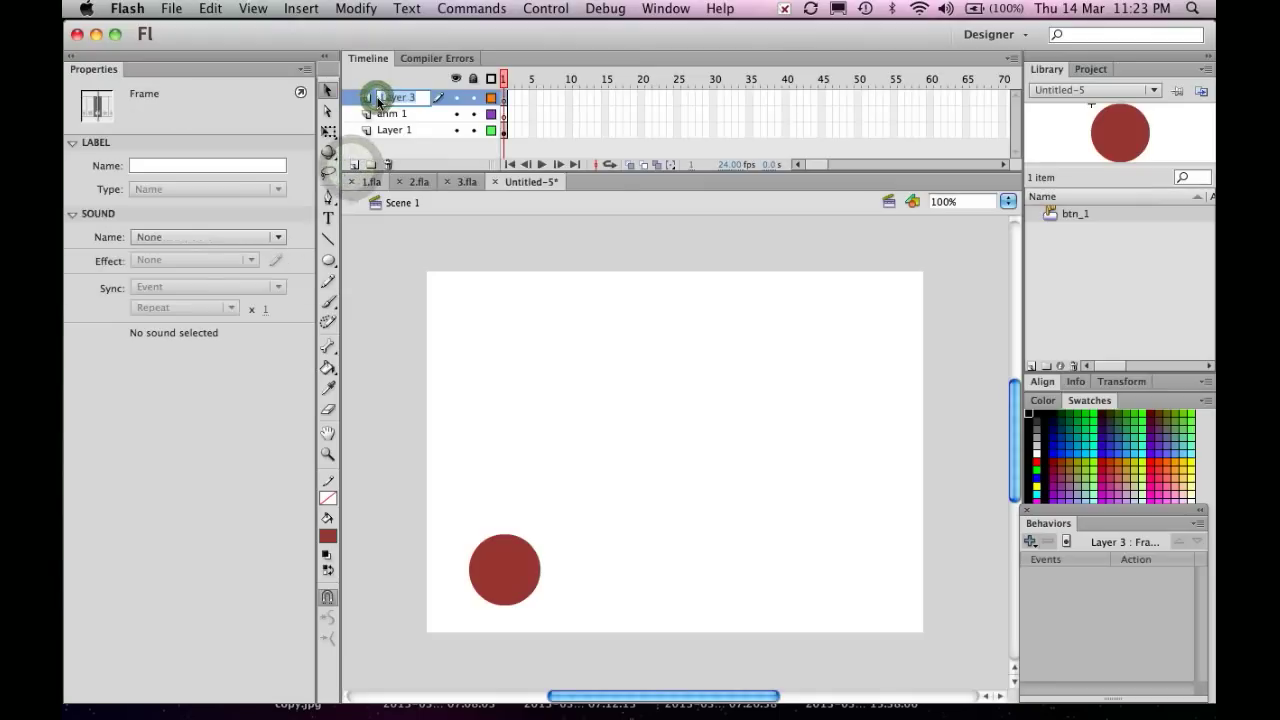
text(ad)
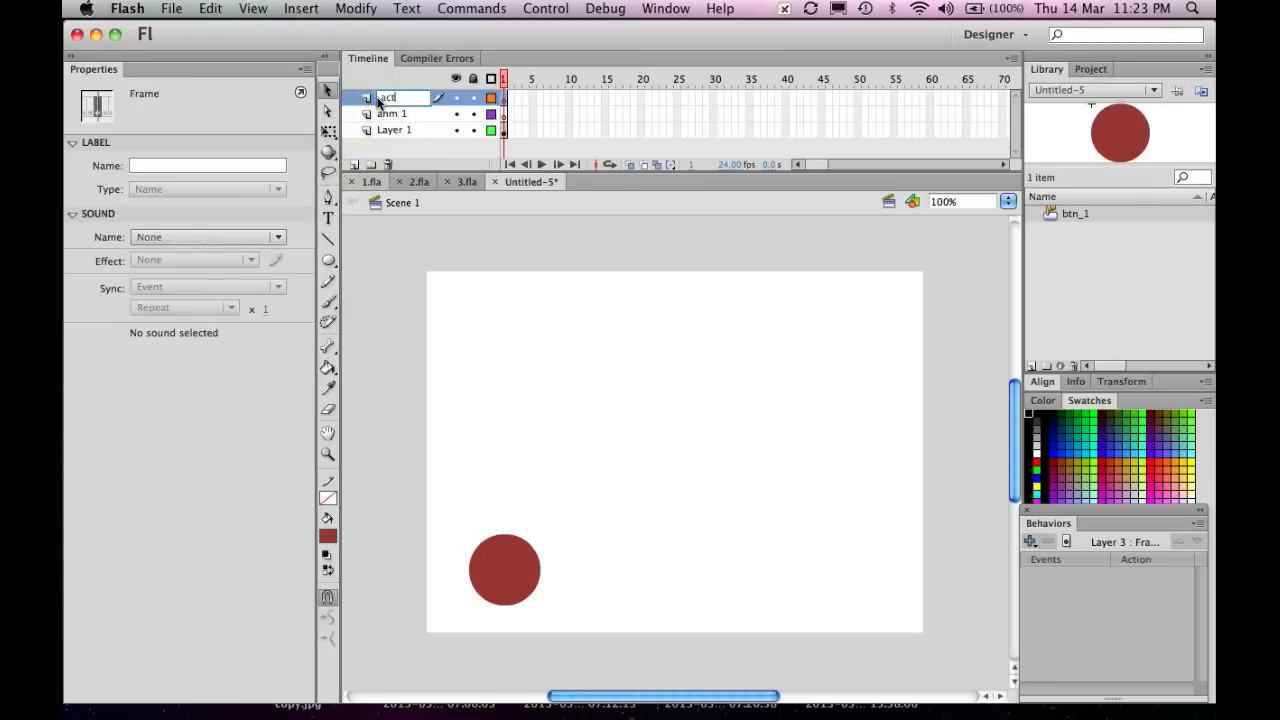
click(408, 116)
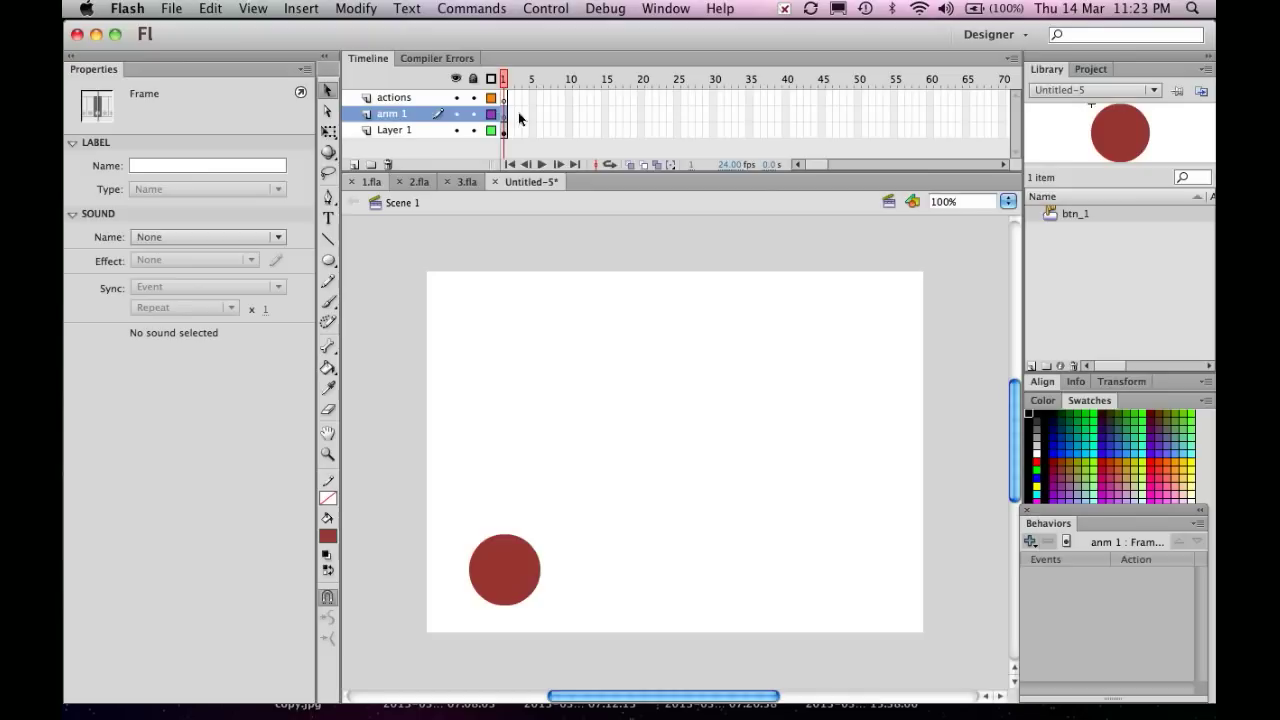
Import 1.swf from the flash movies folder onto the stage in the anm 1 layer
click(168, 8)
mouse_move(270, 268)
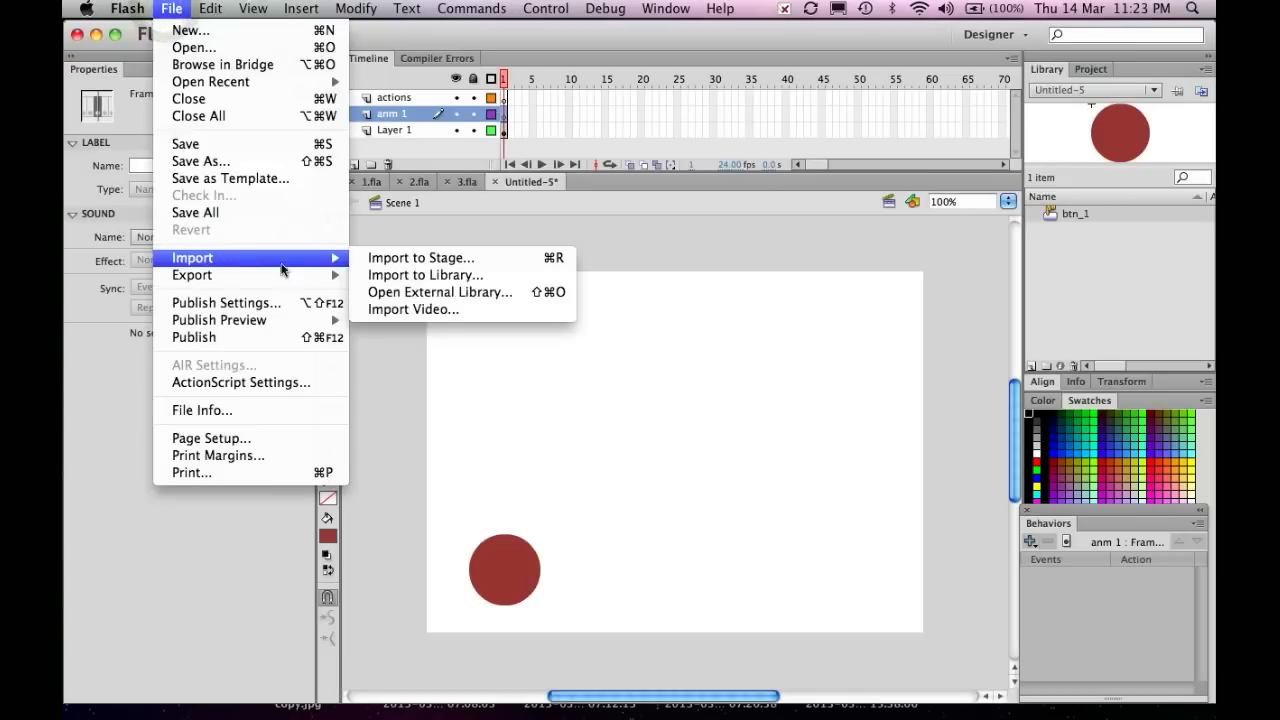
click(366, 260)
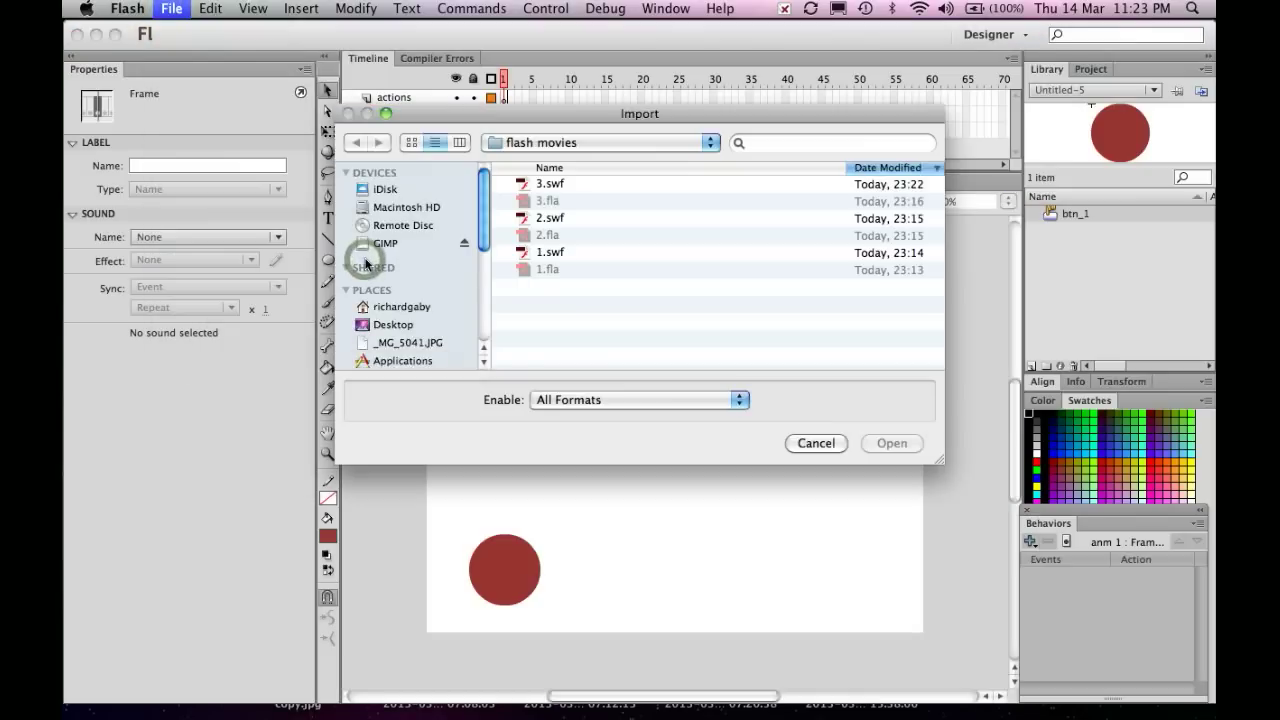
double_click(545, 259)
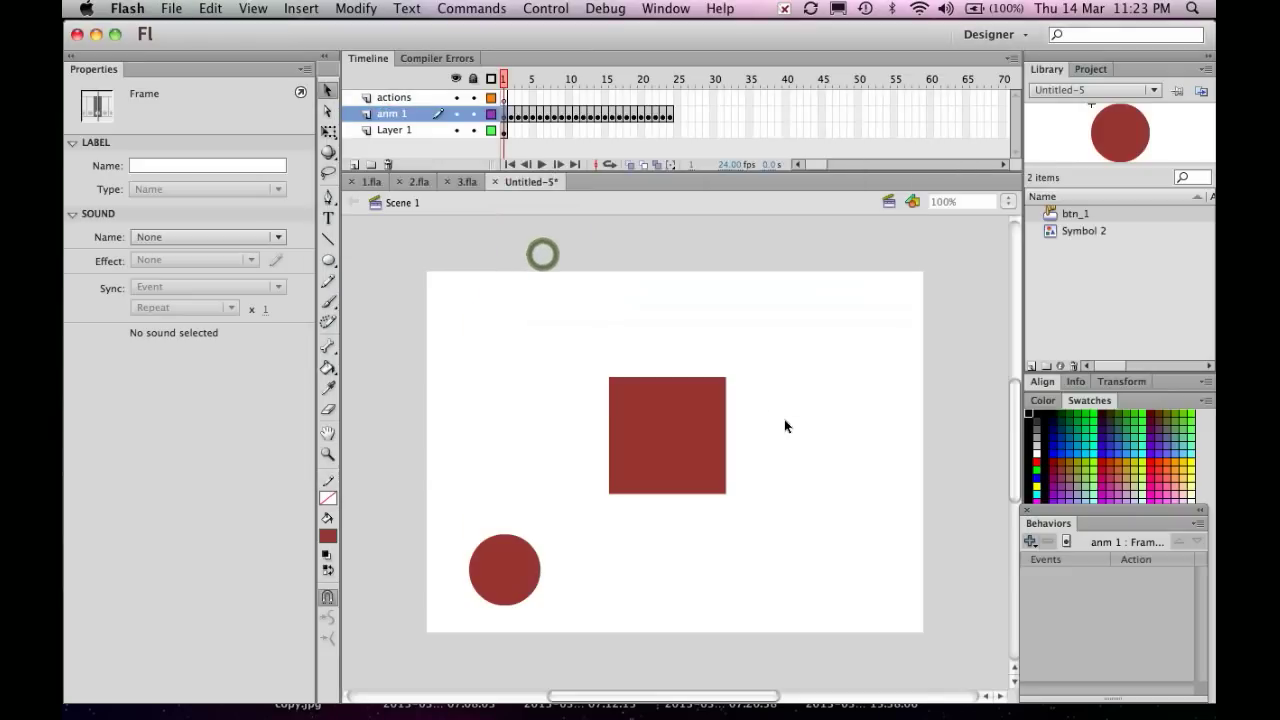
Try to shift the imported keyframes on the anm 1 layer one frame later
mouse_move(504, 80)
mouse_down()
mouse_move(606, 85)
mouse_move(507, 89)
mouse_up()
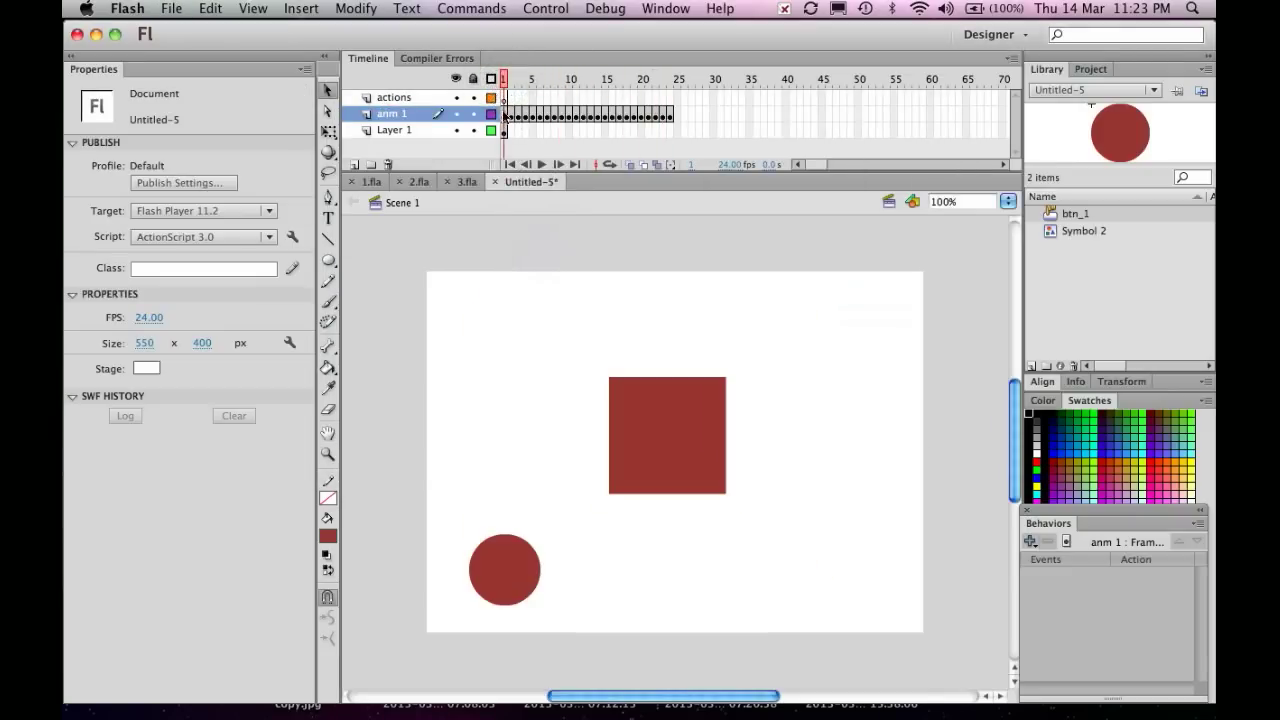
click(505, 118)
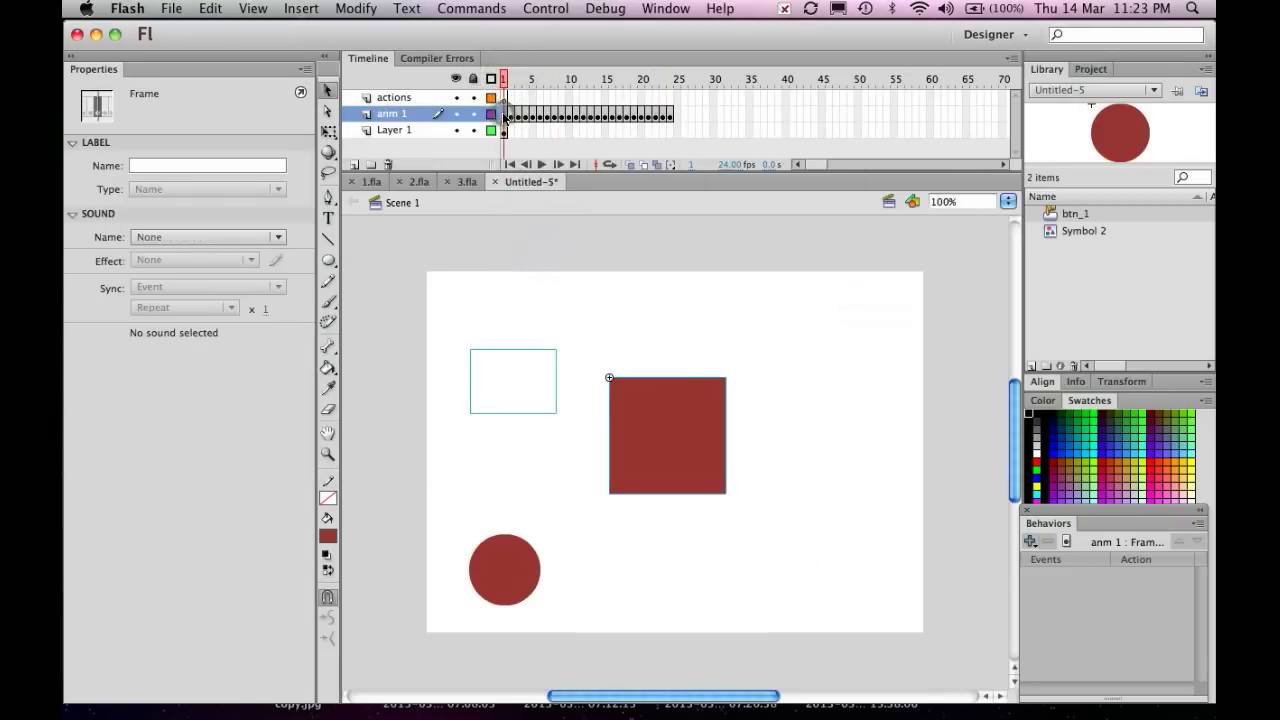
shift+click(670, 118)
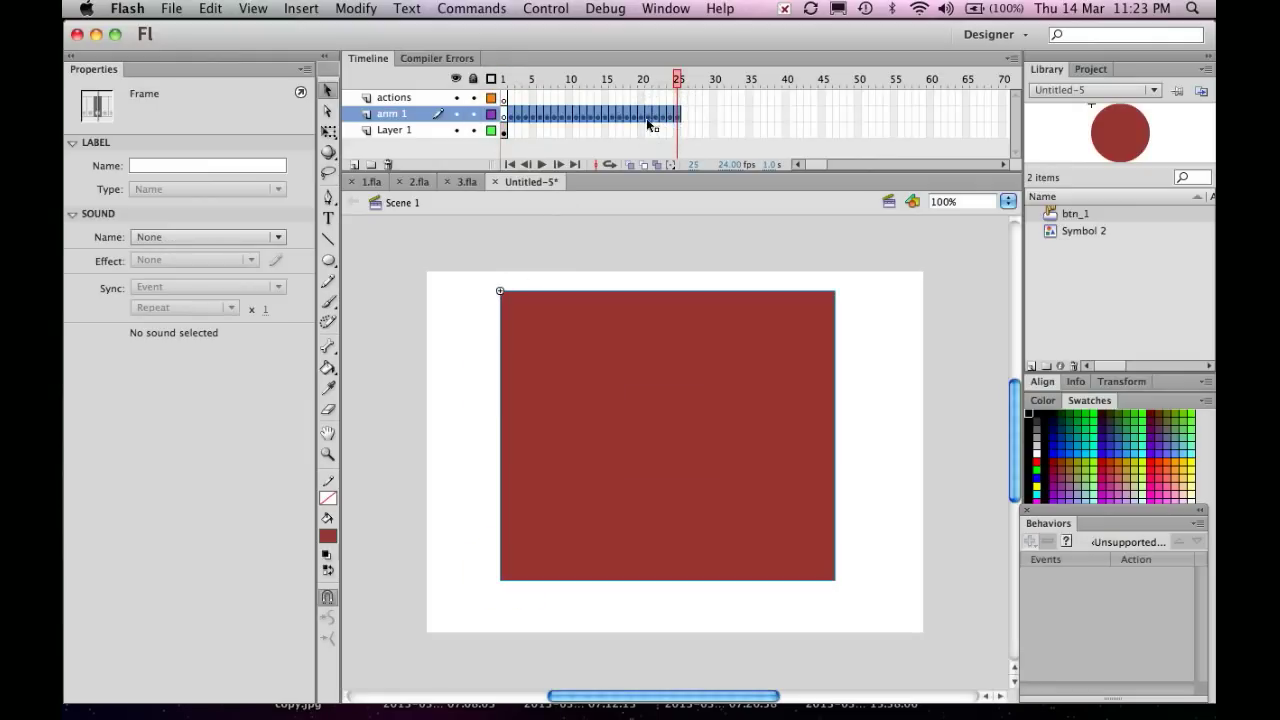
click(525, 130)
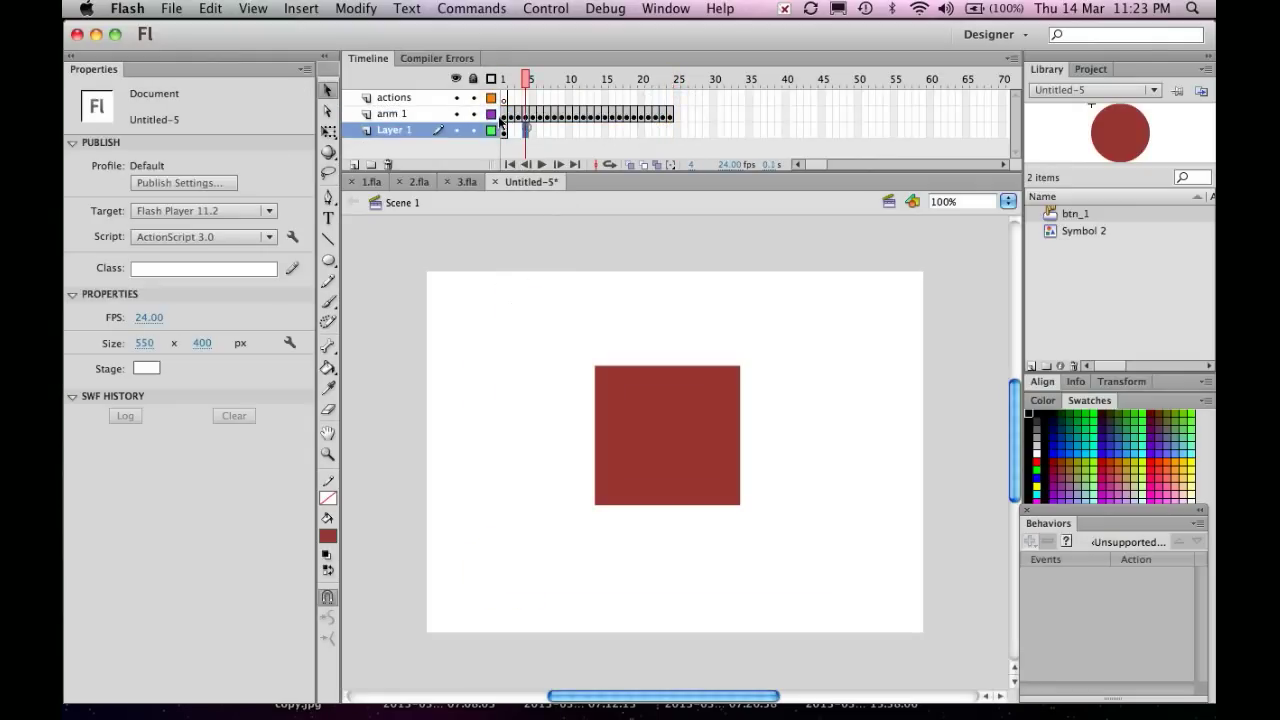
Move all the imported keyframes on the anm 1 layer so the animation runs from frame 2 to frame 25
click(506, 116)
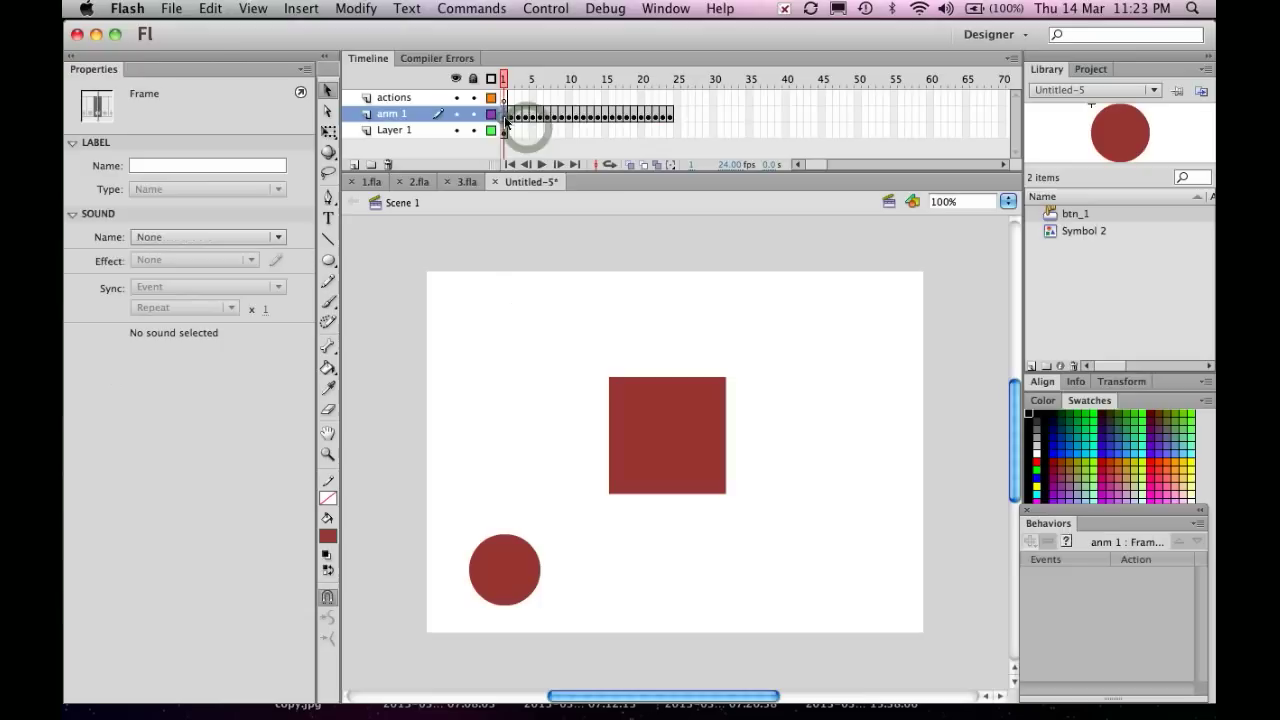
shift+click(668, 114)
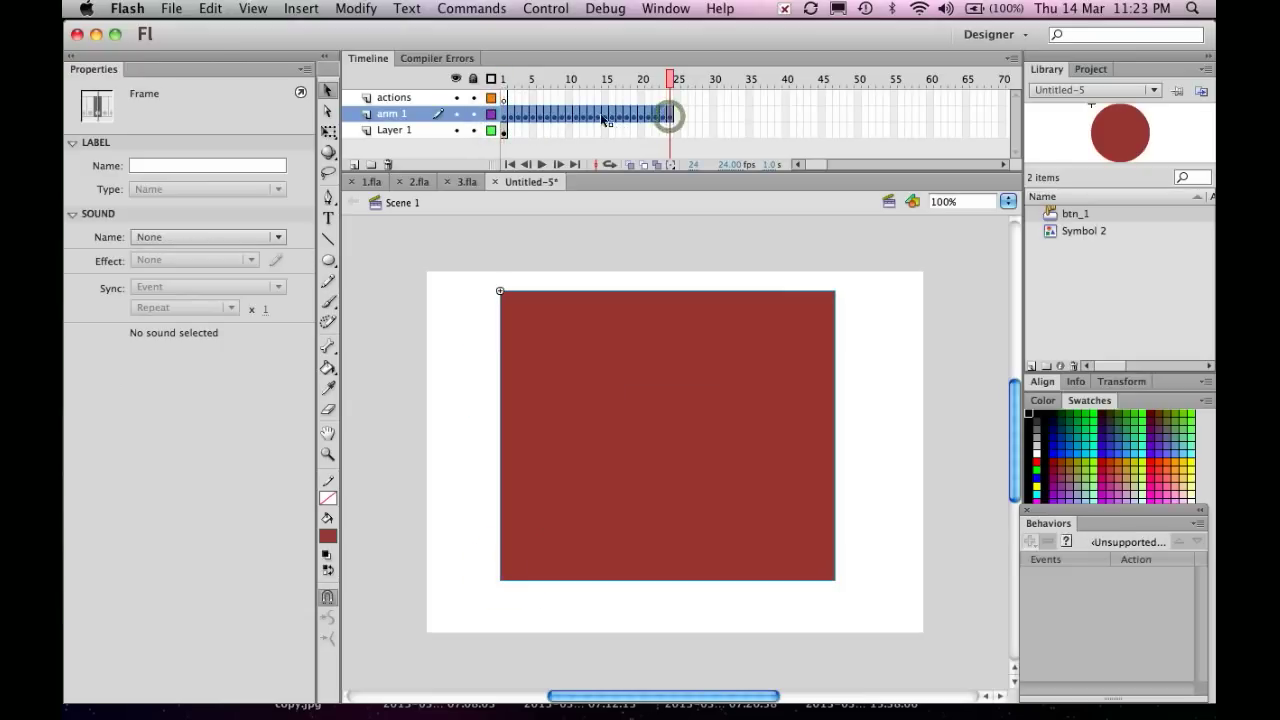
click(606, 114)
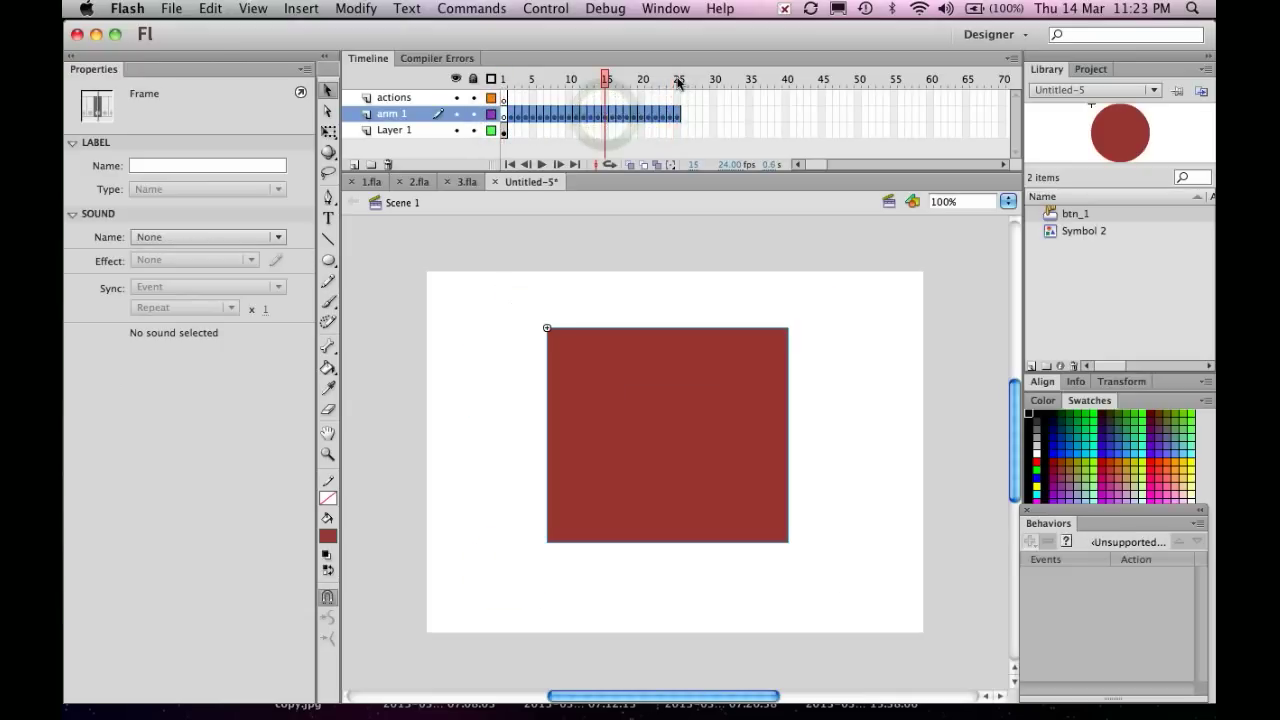
click(604, 79)
key(Return)
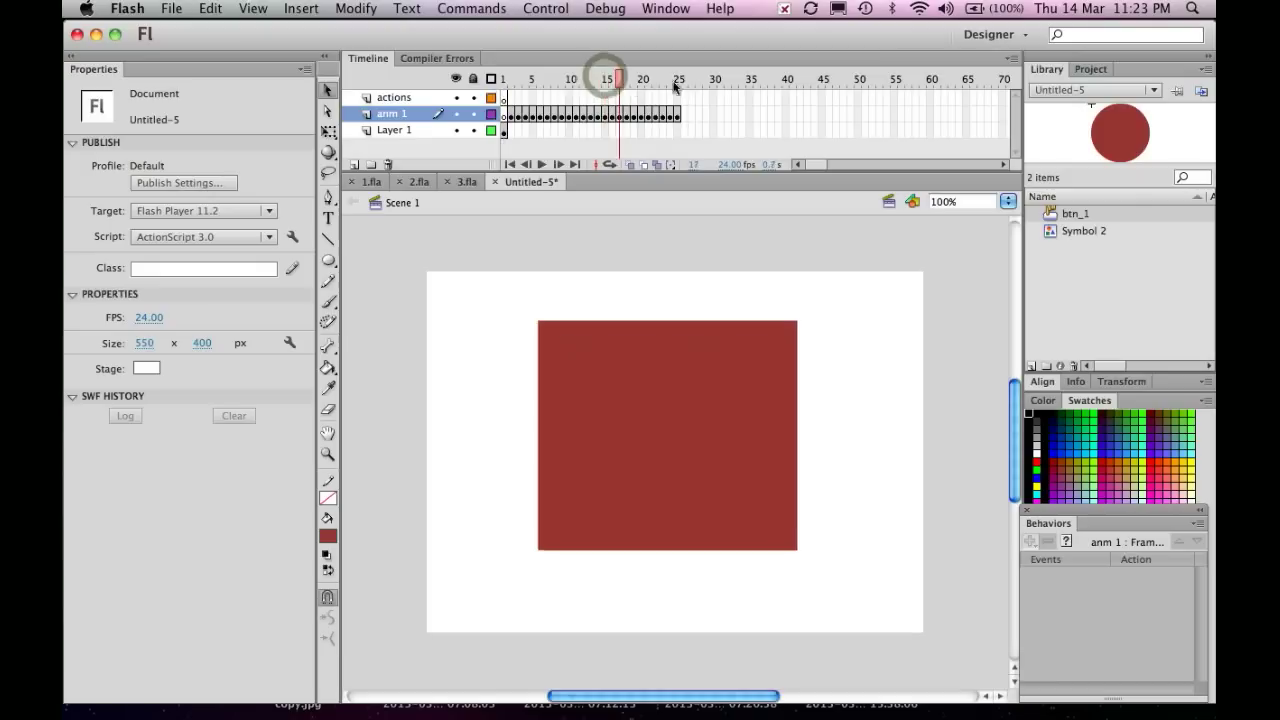
Add the script stop(); to frame 1 of the actions layer
click(501, 98)
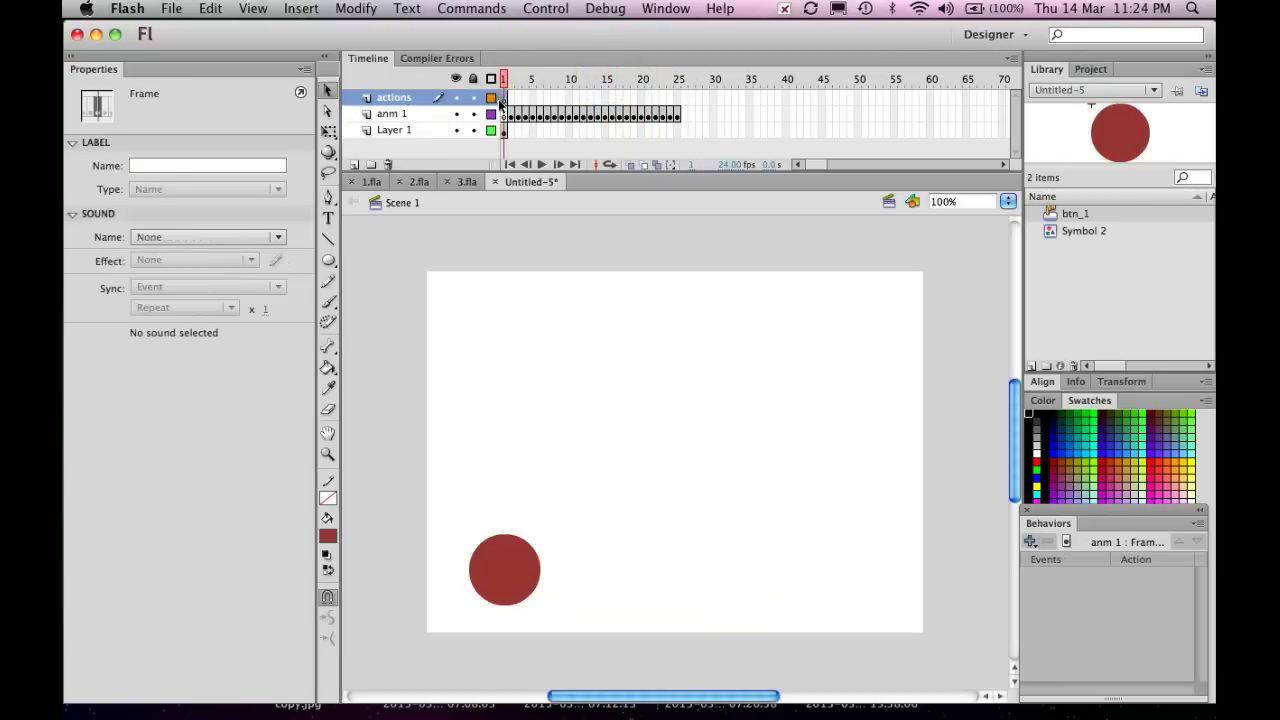
click(662, 8)
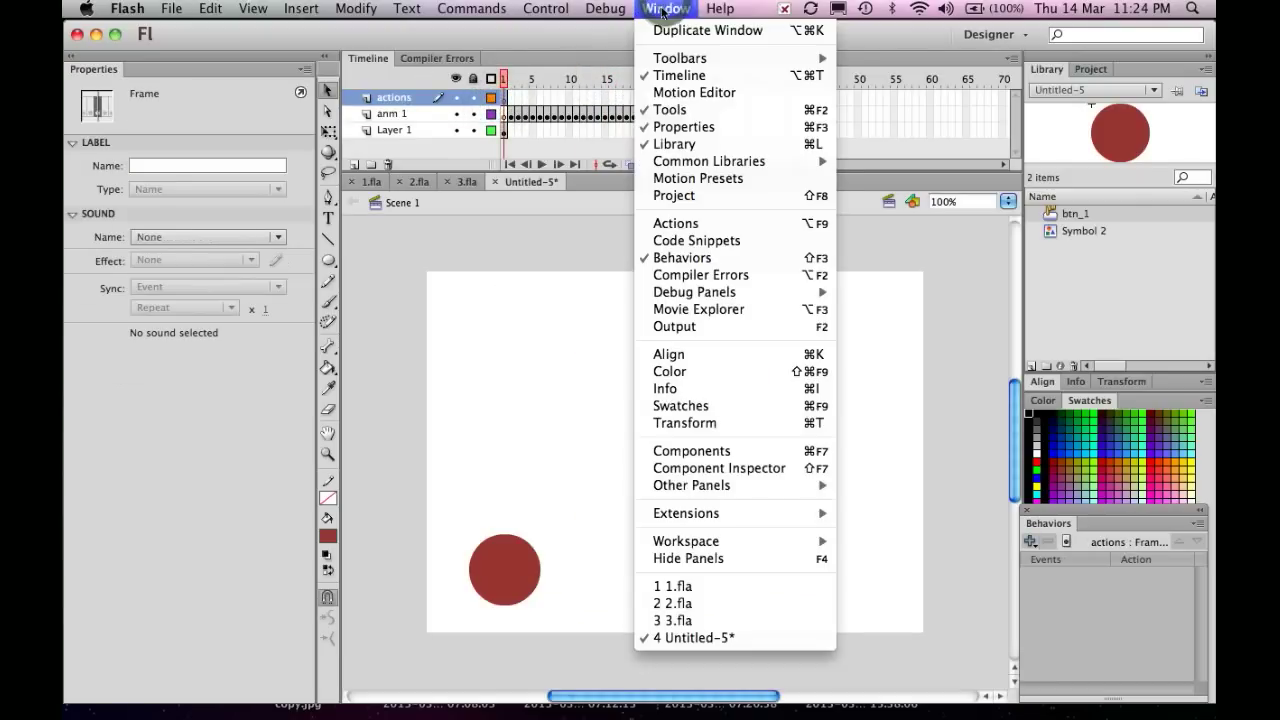
click(686, 226)
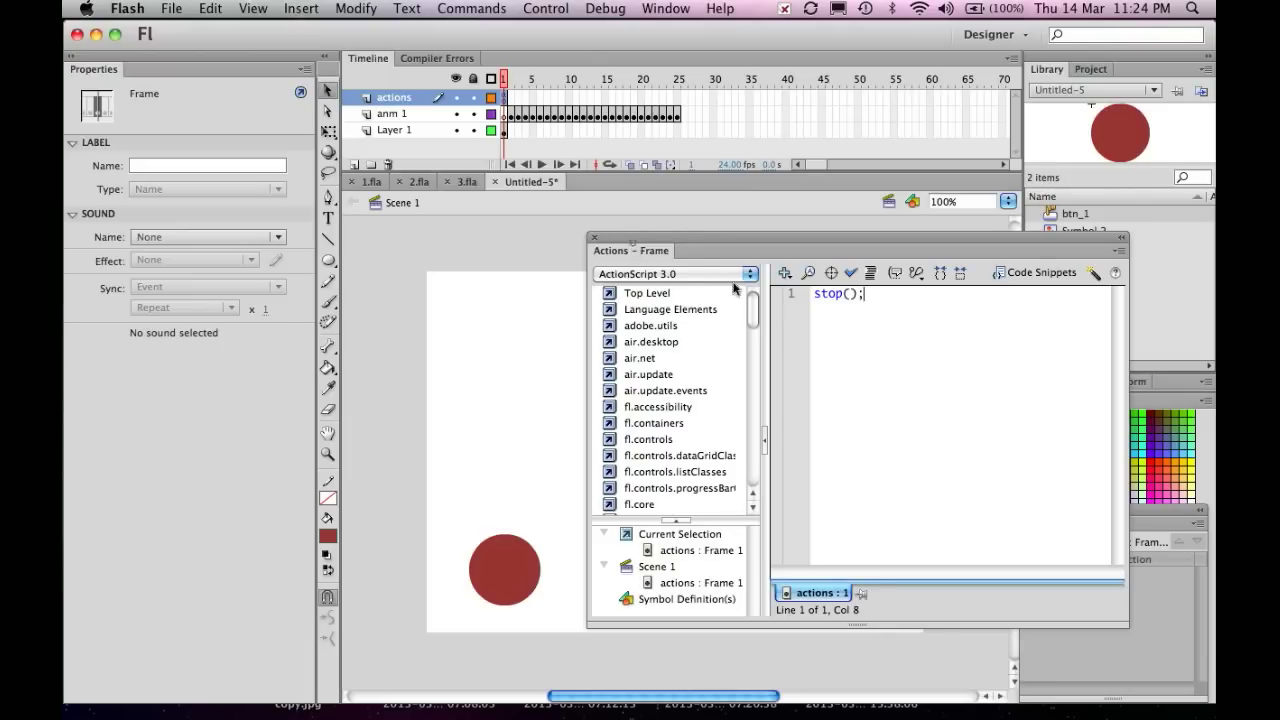
Apply the Timeline Navigation snippet Click to Go to Frame and Play to the btn_1 button on the stage
drag(733, 288, 731, 290)
click(506, 372)
click(505, 563)
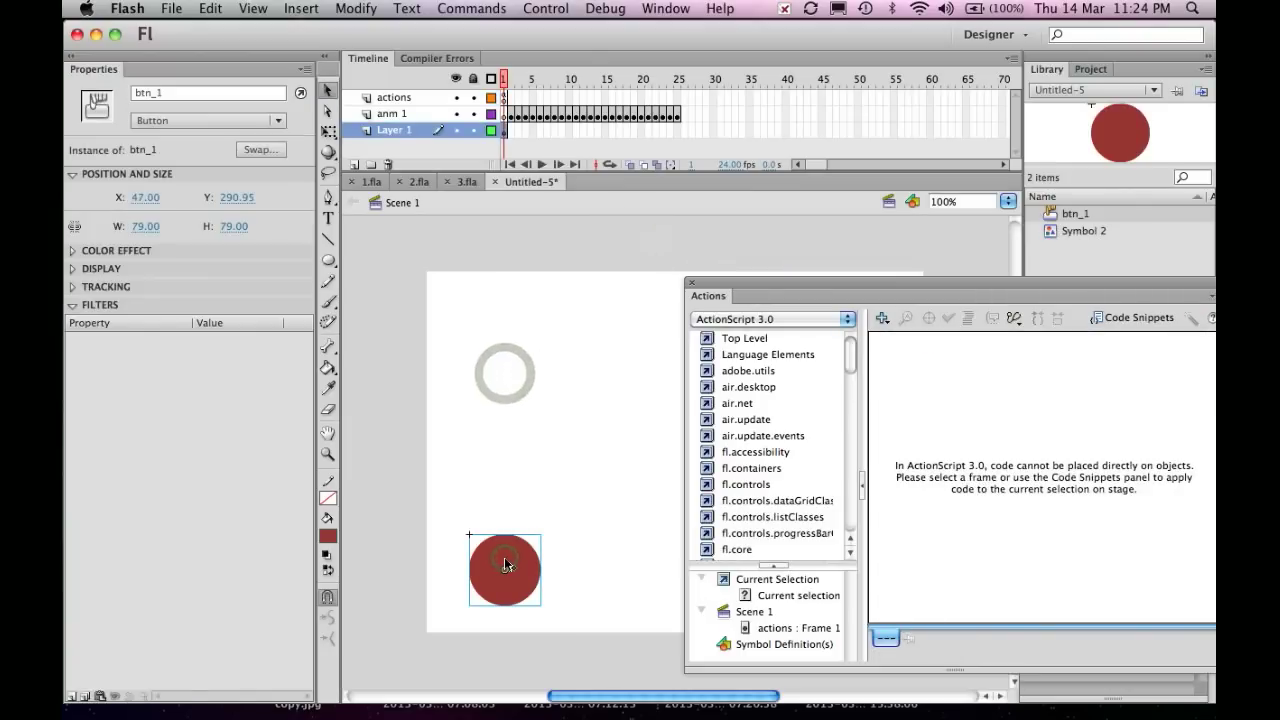
click(1140, 317)
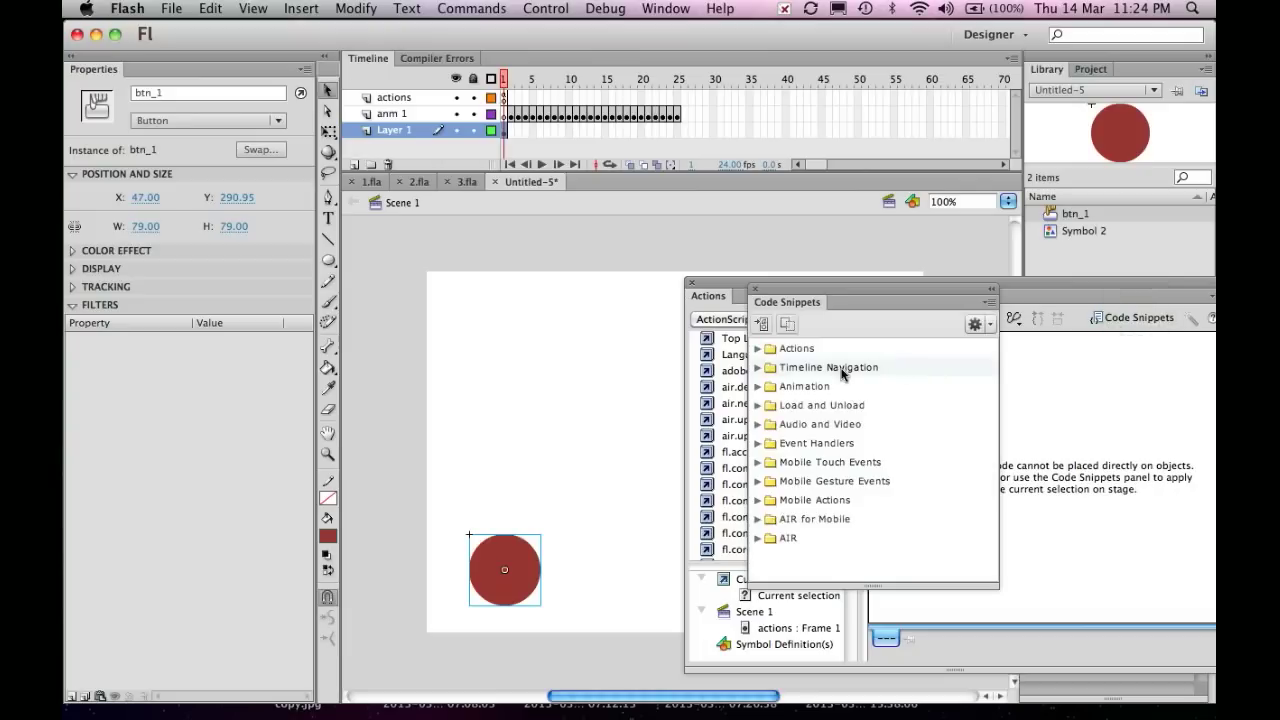
click(758, 368)
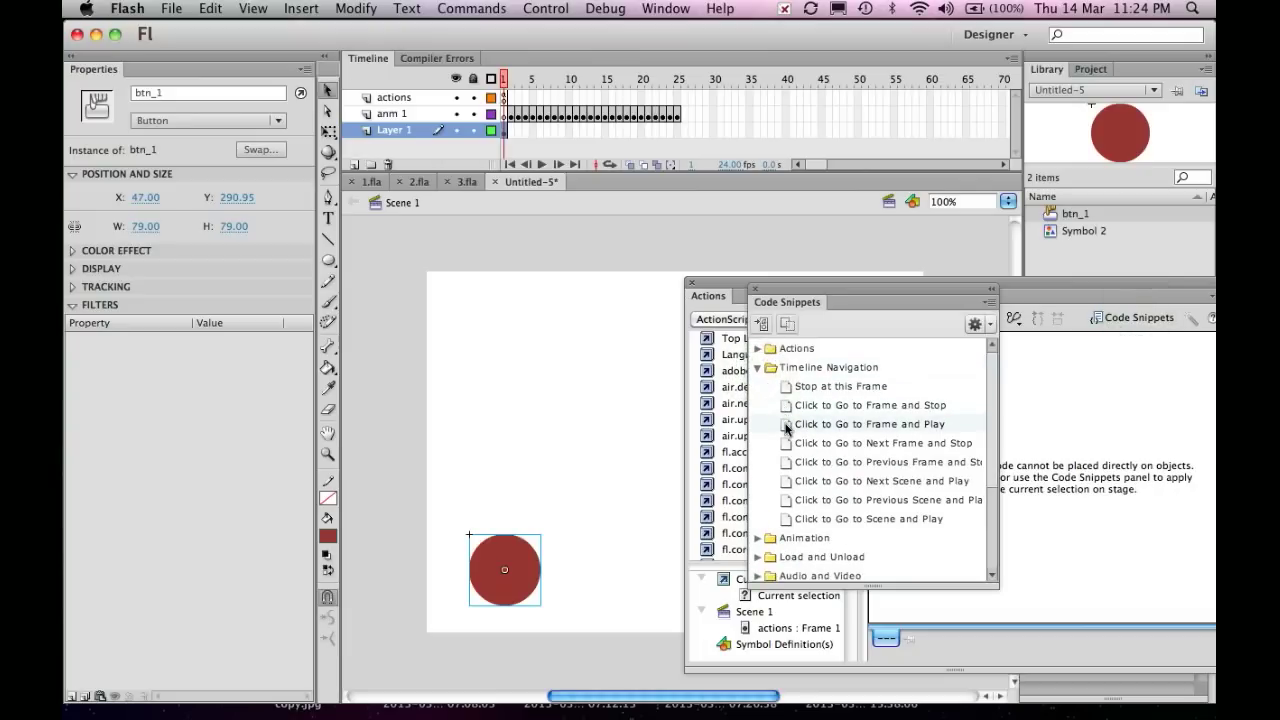
double_click(785, 424)
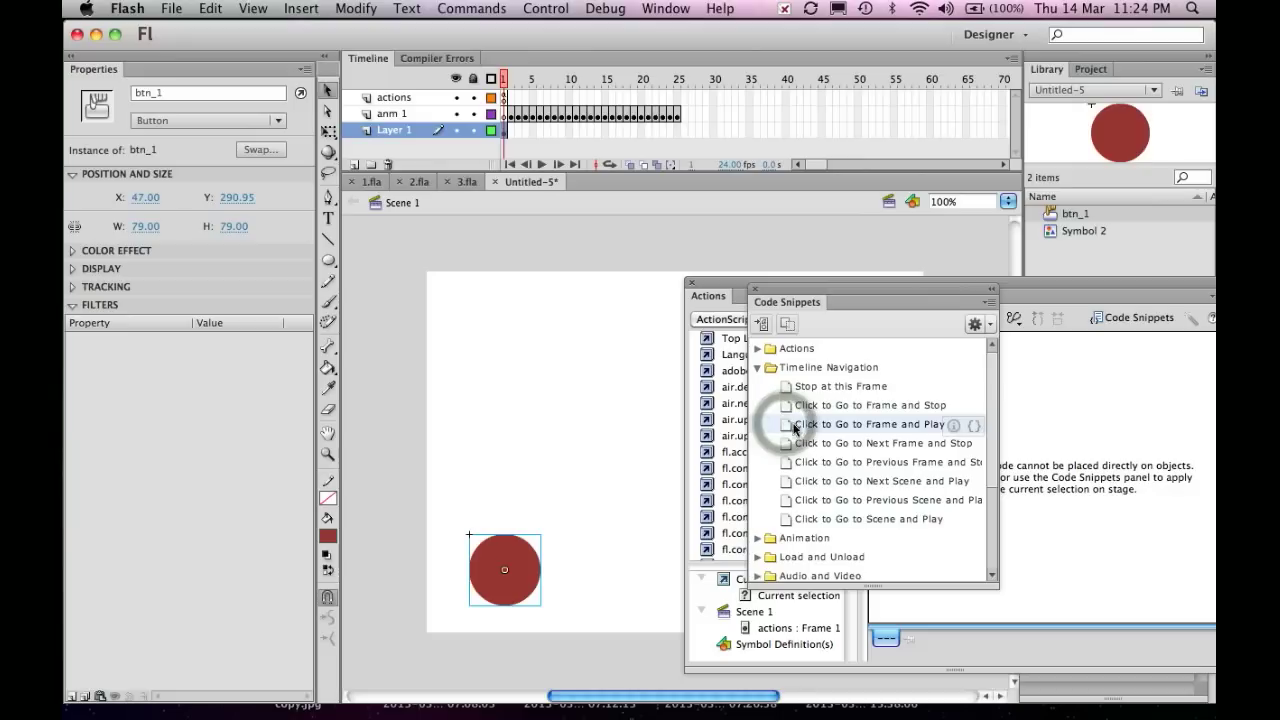
Delete the snippet's comment block in the frame 1 script and set its call to gotoAndPlay(2)
drag(865, 283, 795, 289)
drag(862, 456, 848, 372)
key(BackSpace)
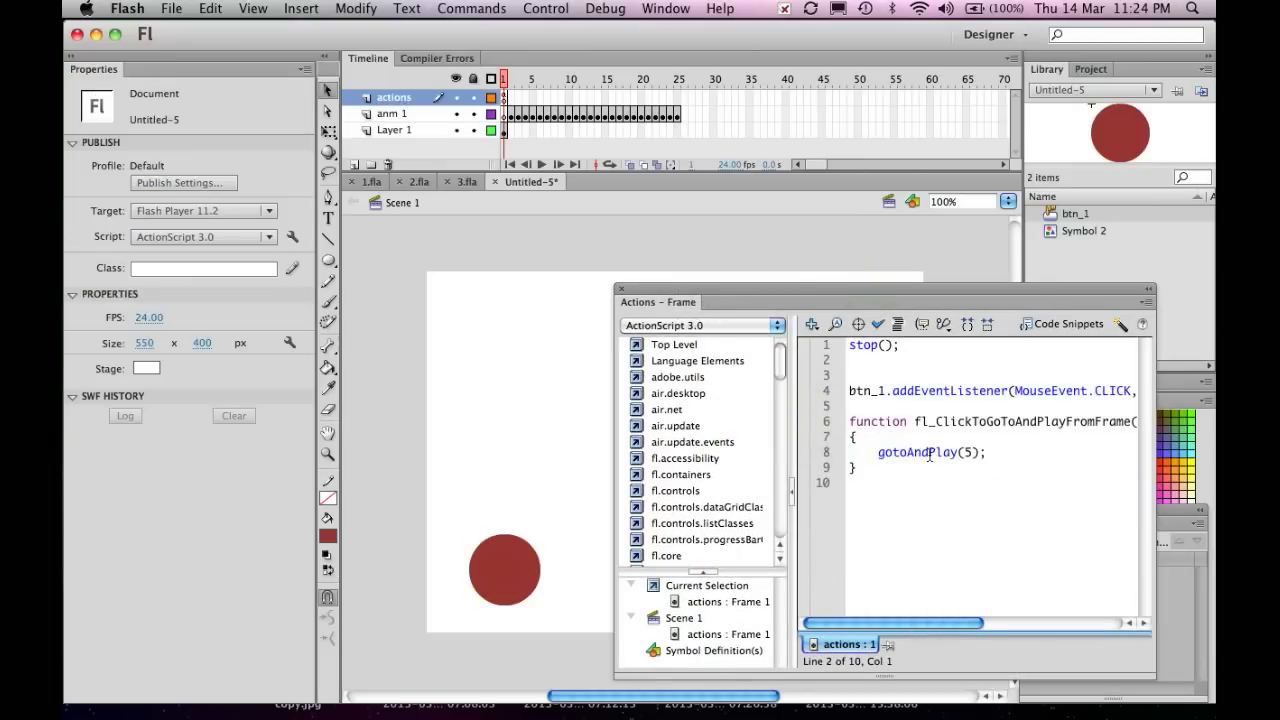
text(2)
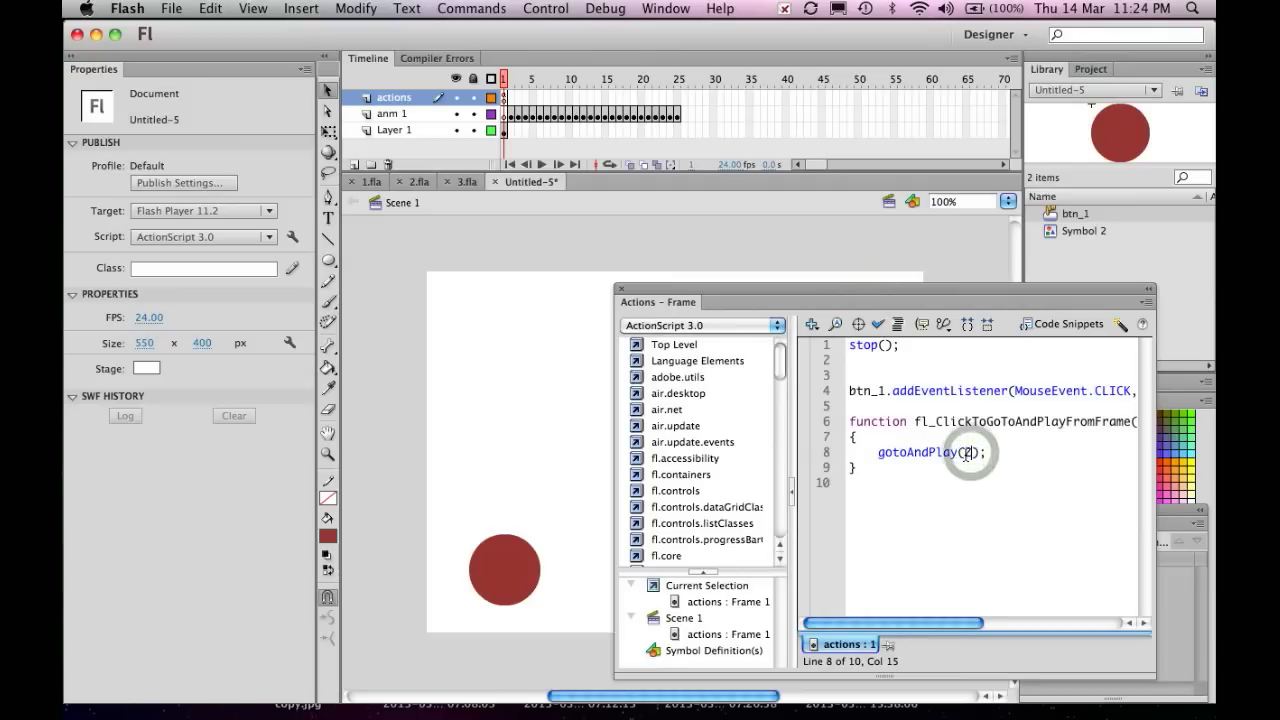
Clear the code panel off the stage and test the movie by playing the animation with the round button
click(536, 350)
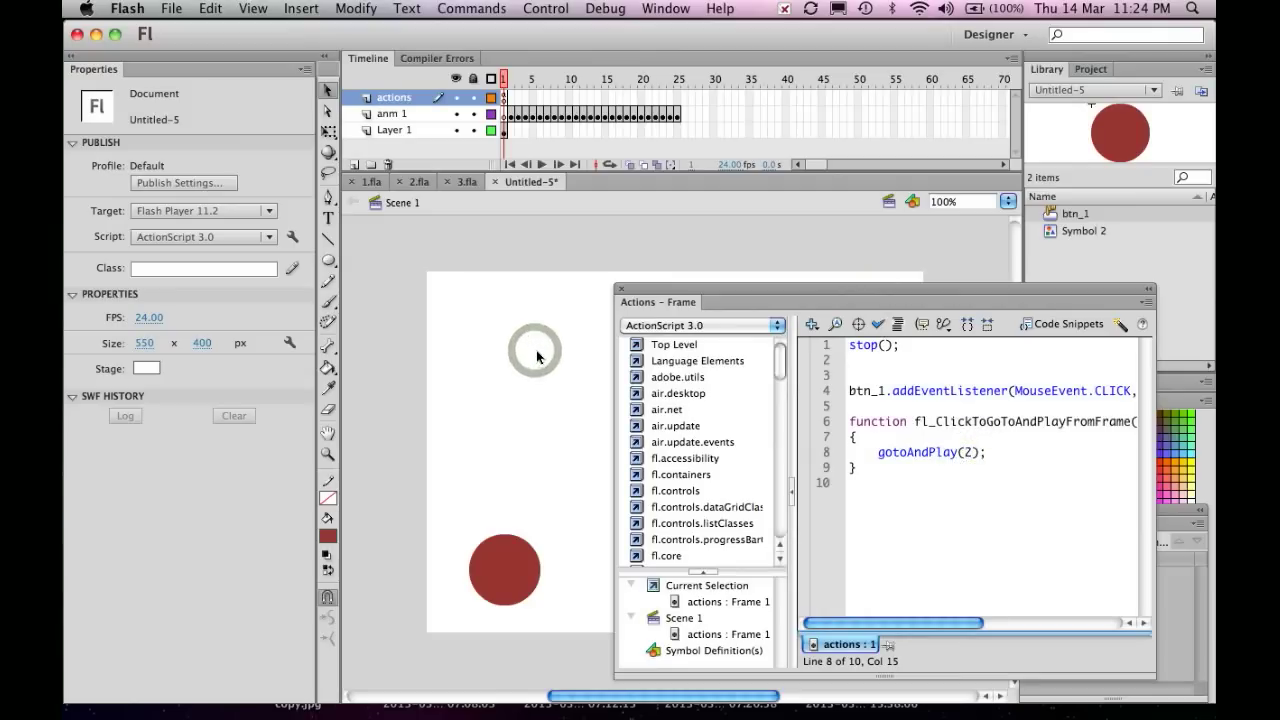
drag(742, 291, 1052, 486)
key(super+Return)
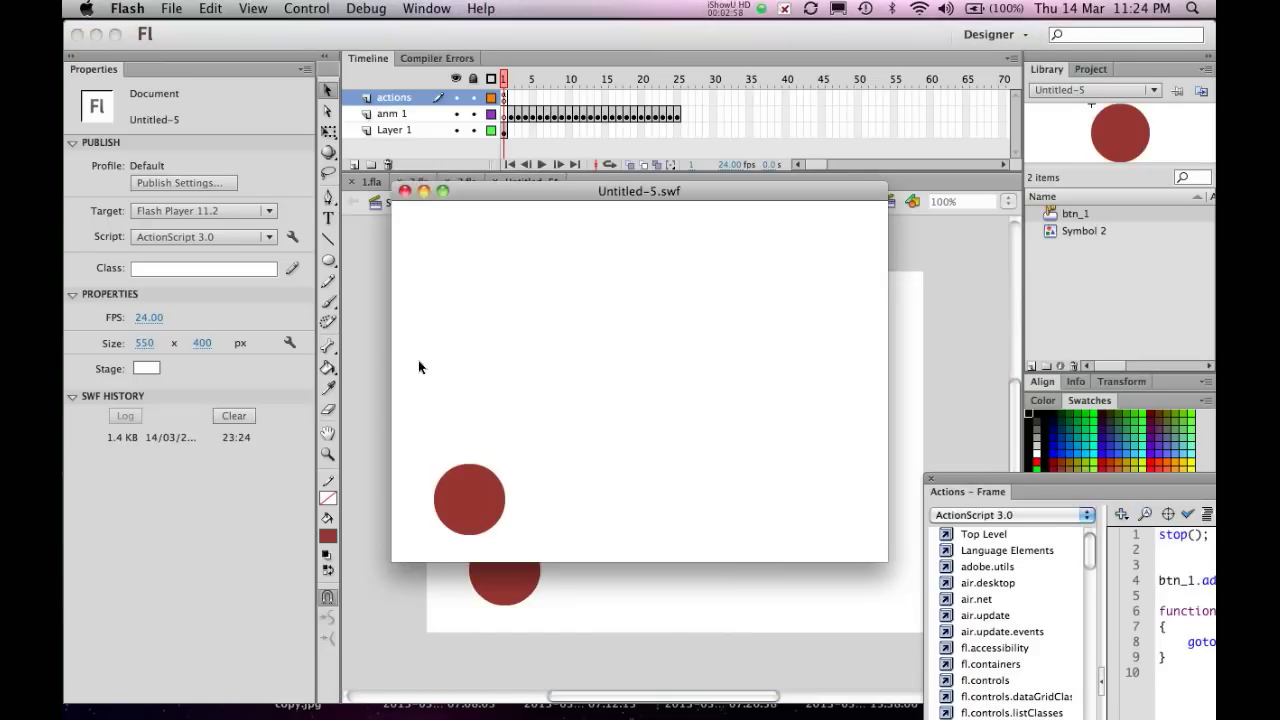
click(452, 486)
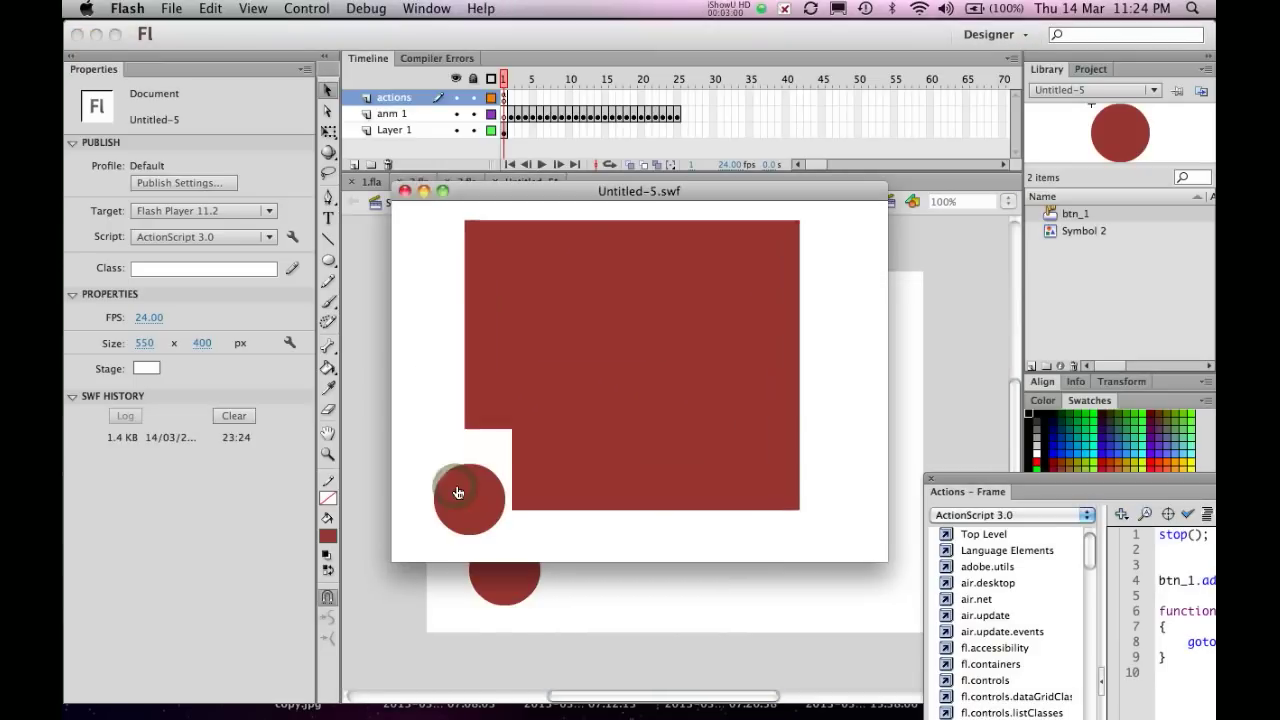
click(457, 492)
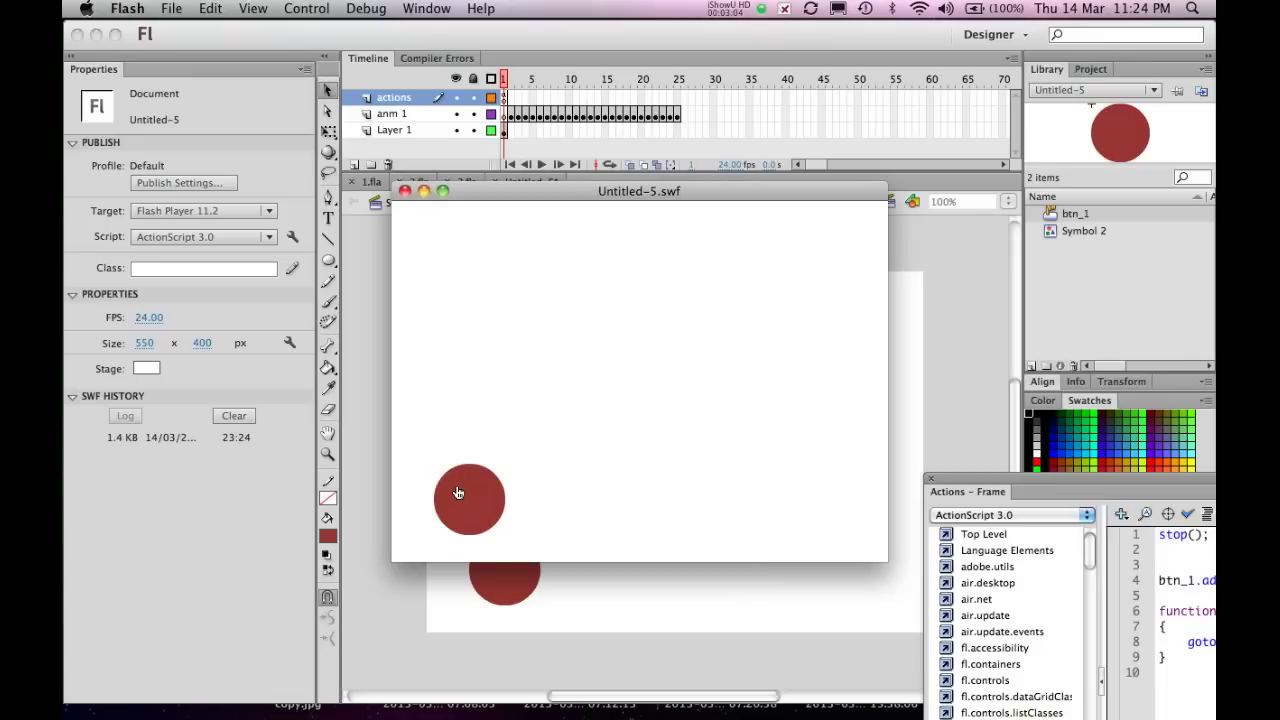
click(404, 191)
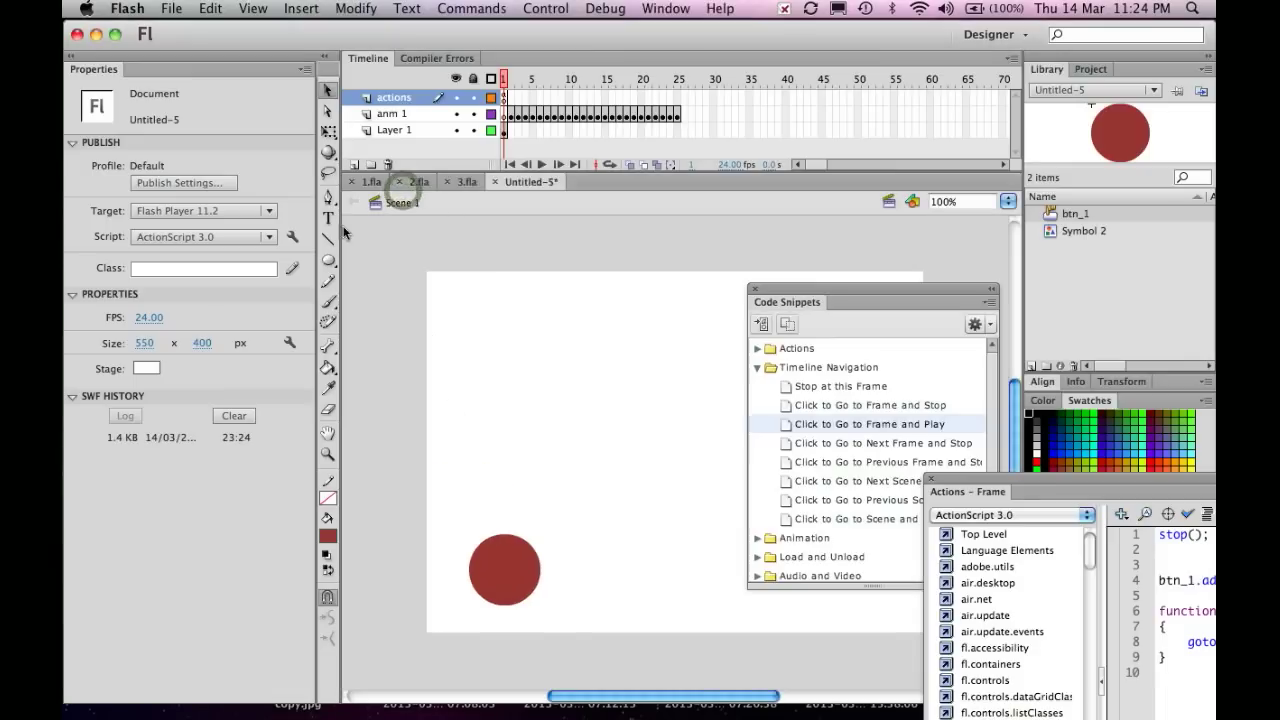
Extend the button's layer, Layer 1, to frame 25 so it spans the whole animation
drag(537, 78, 503, 80)
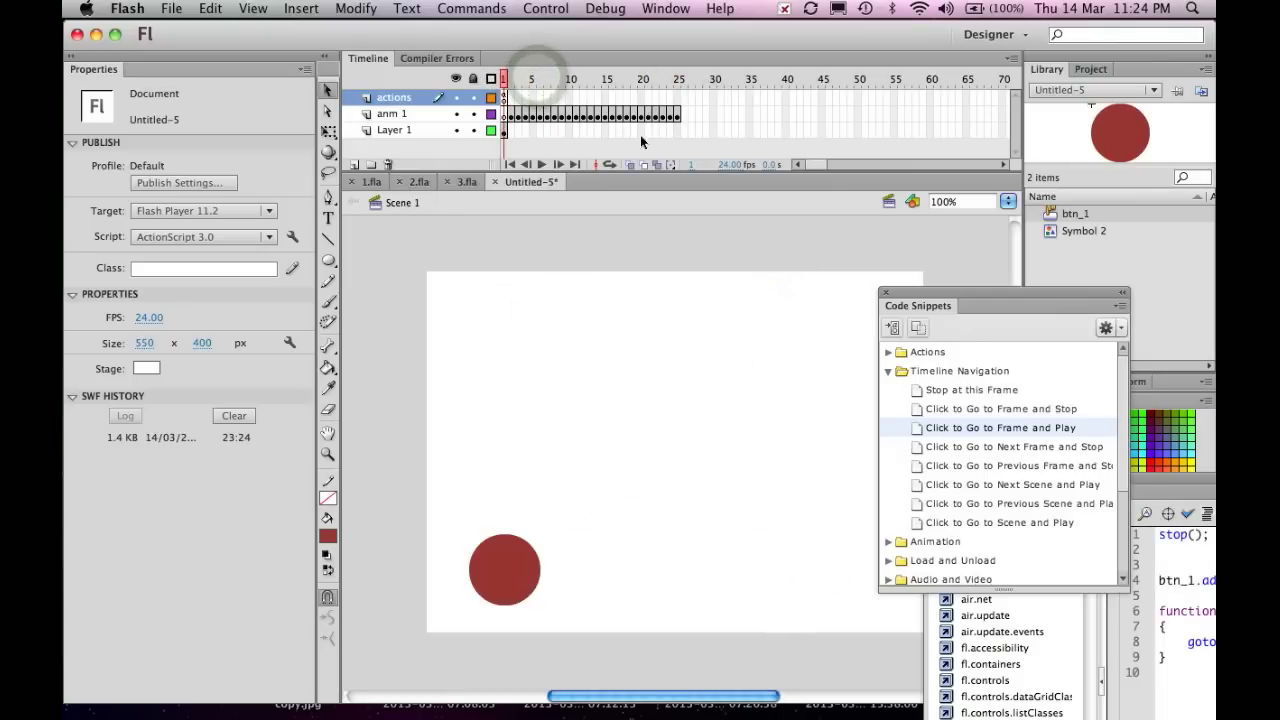
click(678, 131)
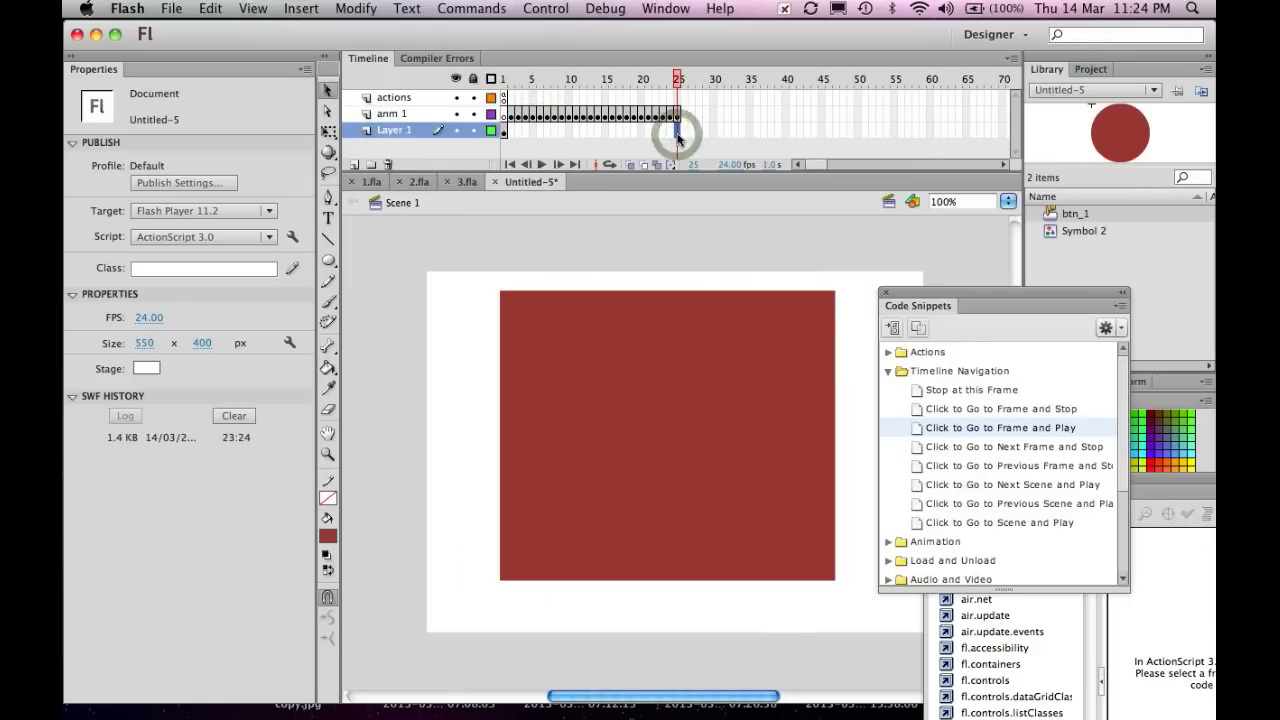
right_click(678, 138)
click(714, 205)
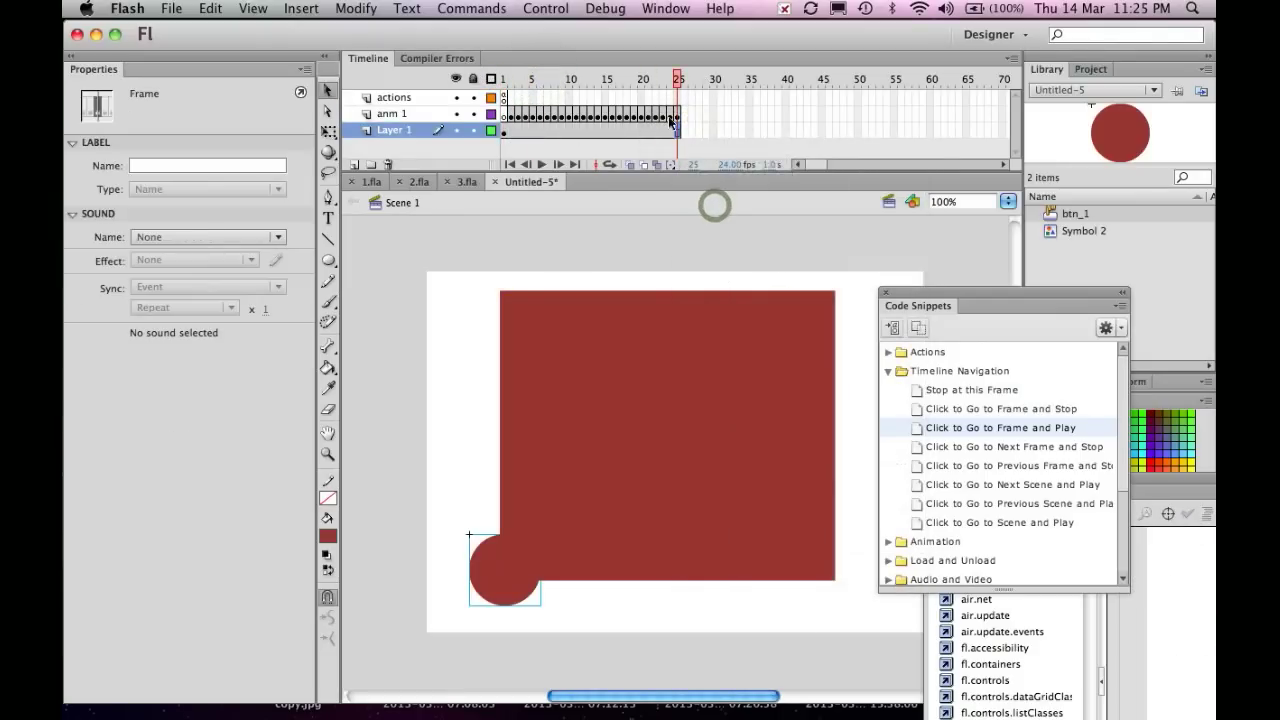
Test the movie again and try the button with its layer extended
key(super+Return)
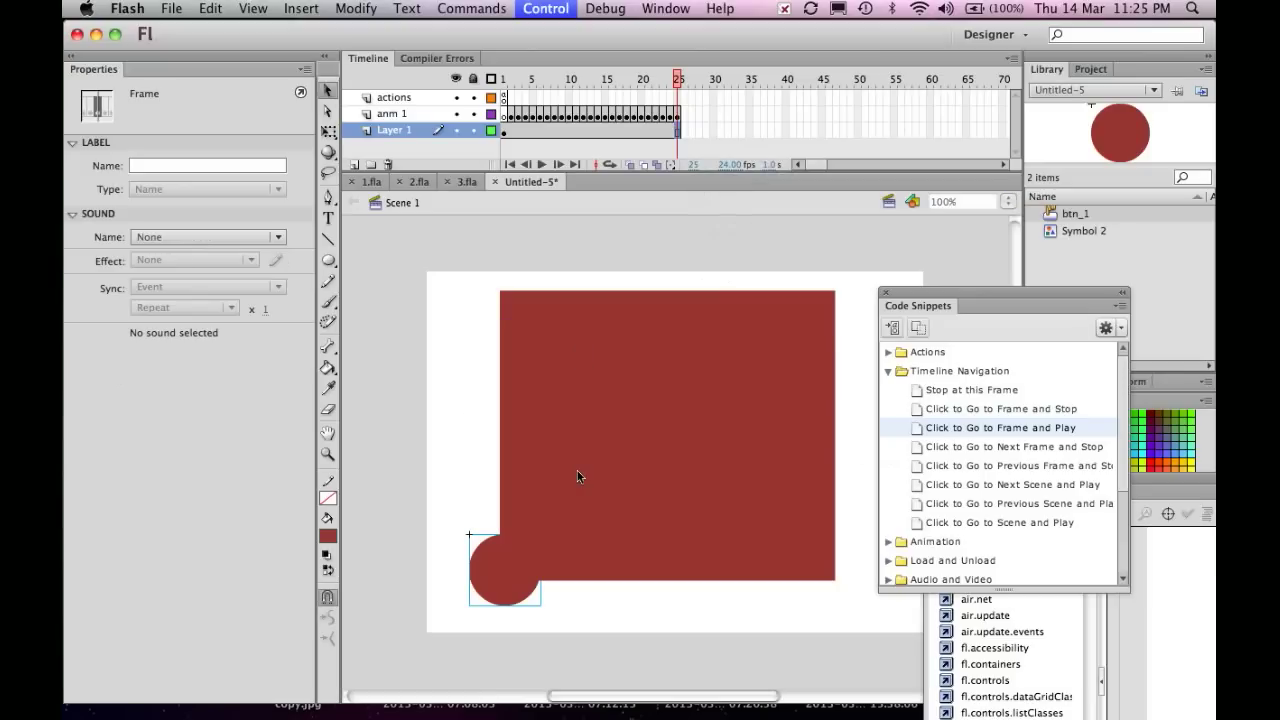
click(476, 528)
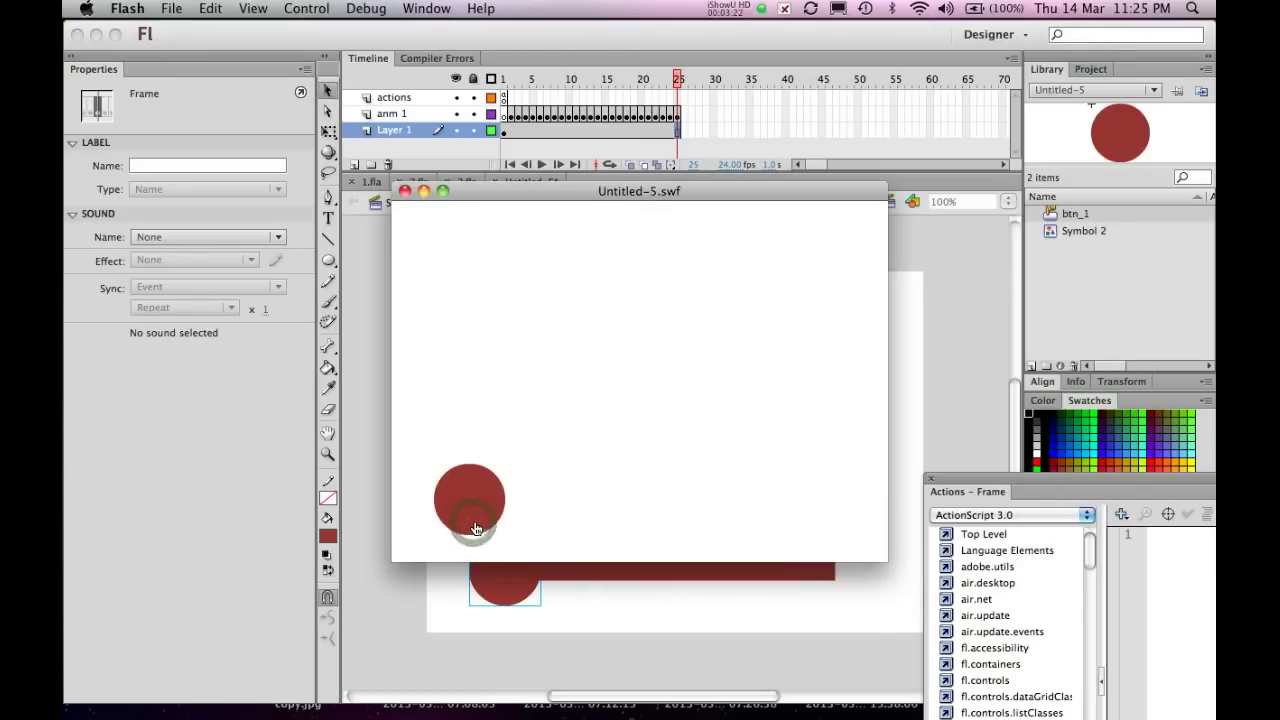
click(403, 191)
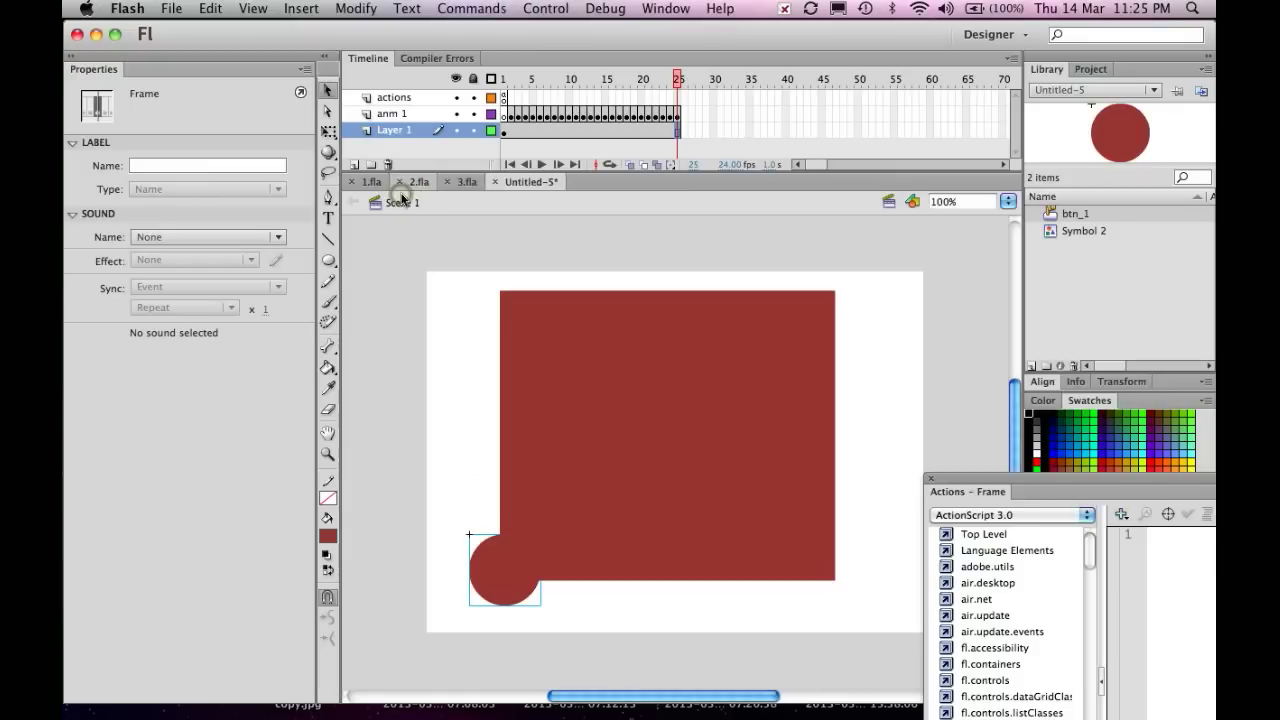
Add a new layer above anm 1 and insert a blank keyframe at its frame 30
click(690, 114)
click(353, 164)
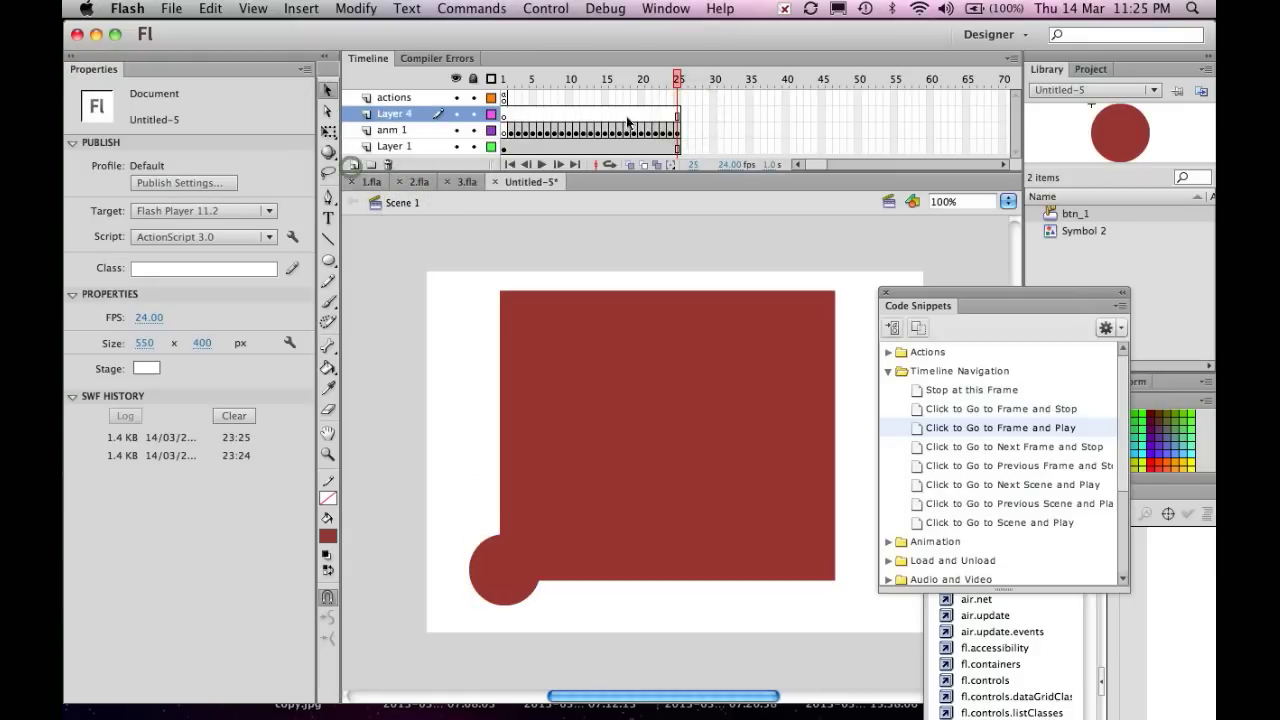
click(711, 114)
right_click(711, 114)
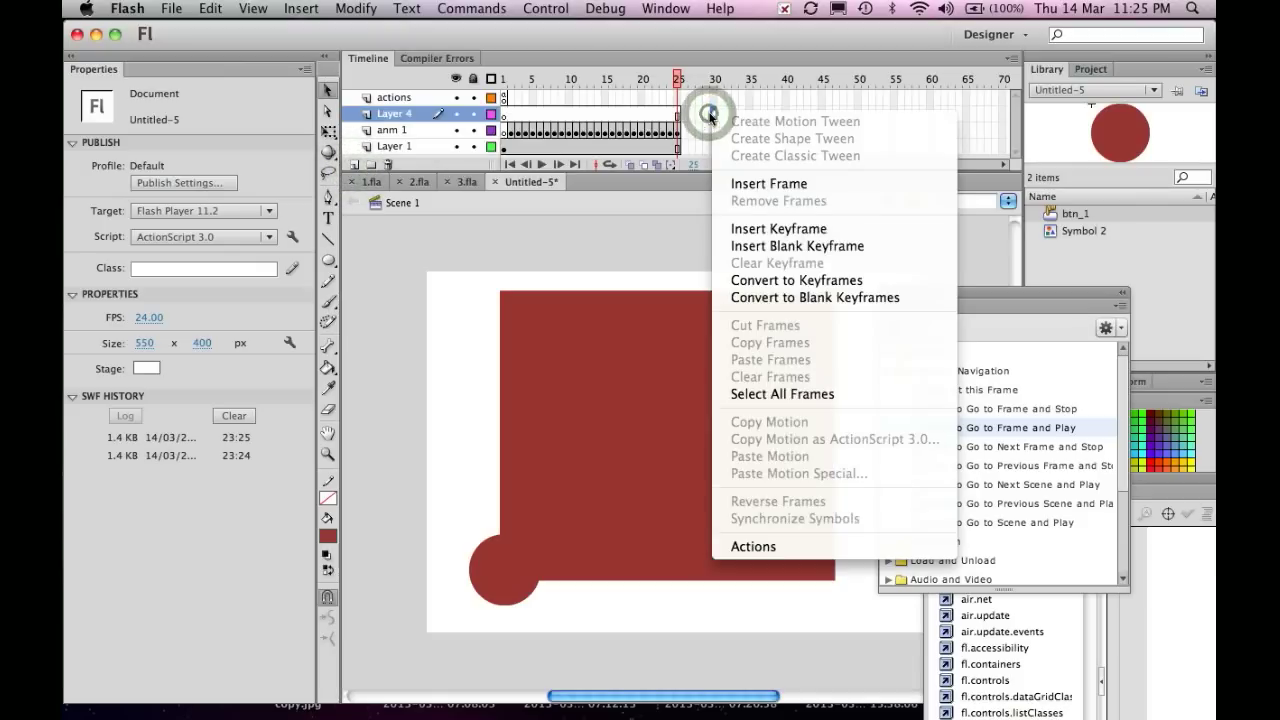
click(755, 243)
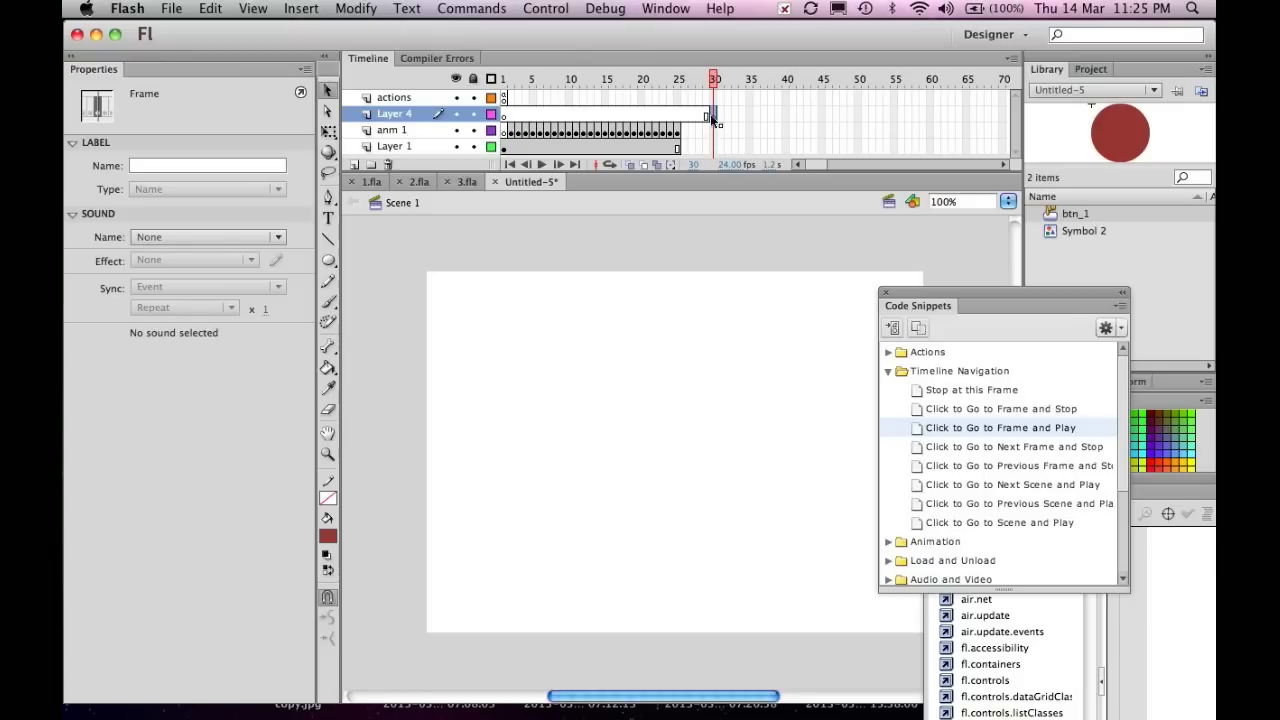
Import 2.swf from the flash movies folder onto Layer 4 and clear the snippets window off the stage
click(172, 9)
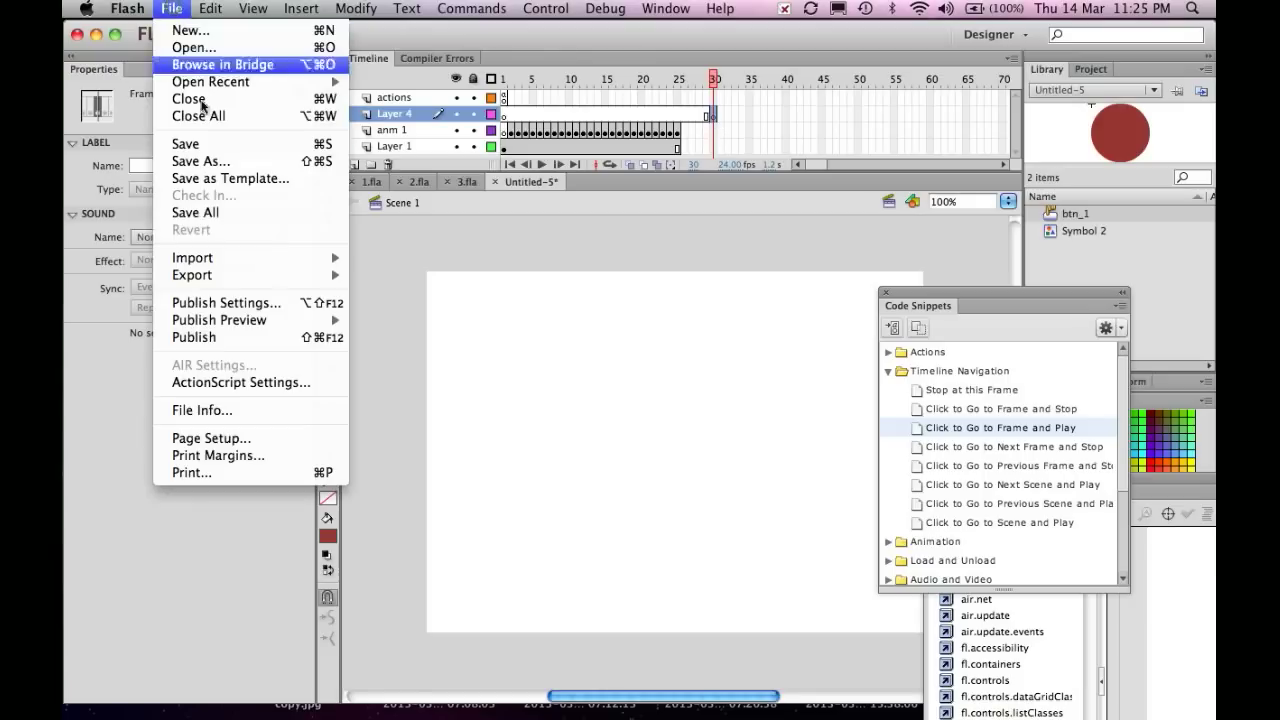
mouse_move(240, 263)
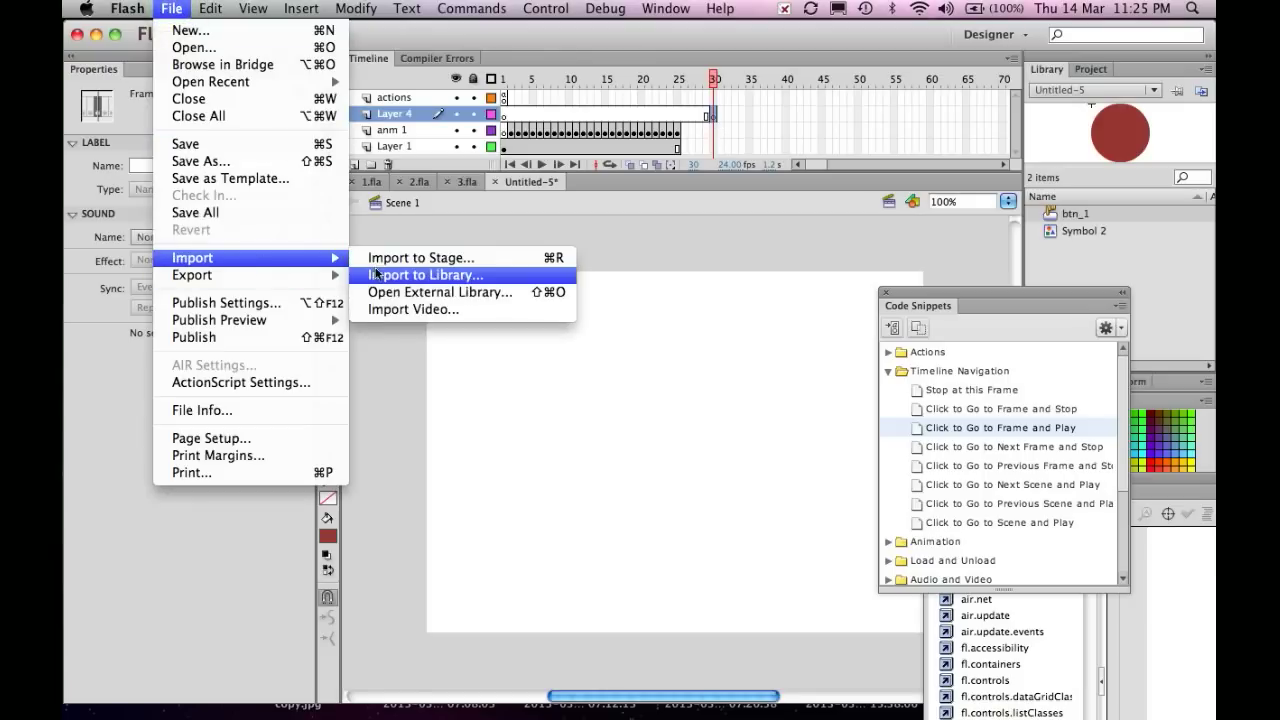
click(376, 275)
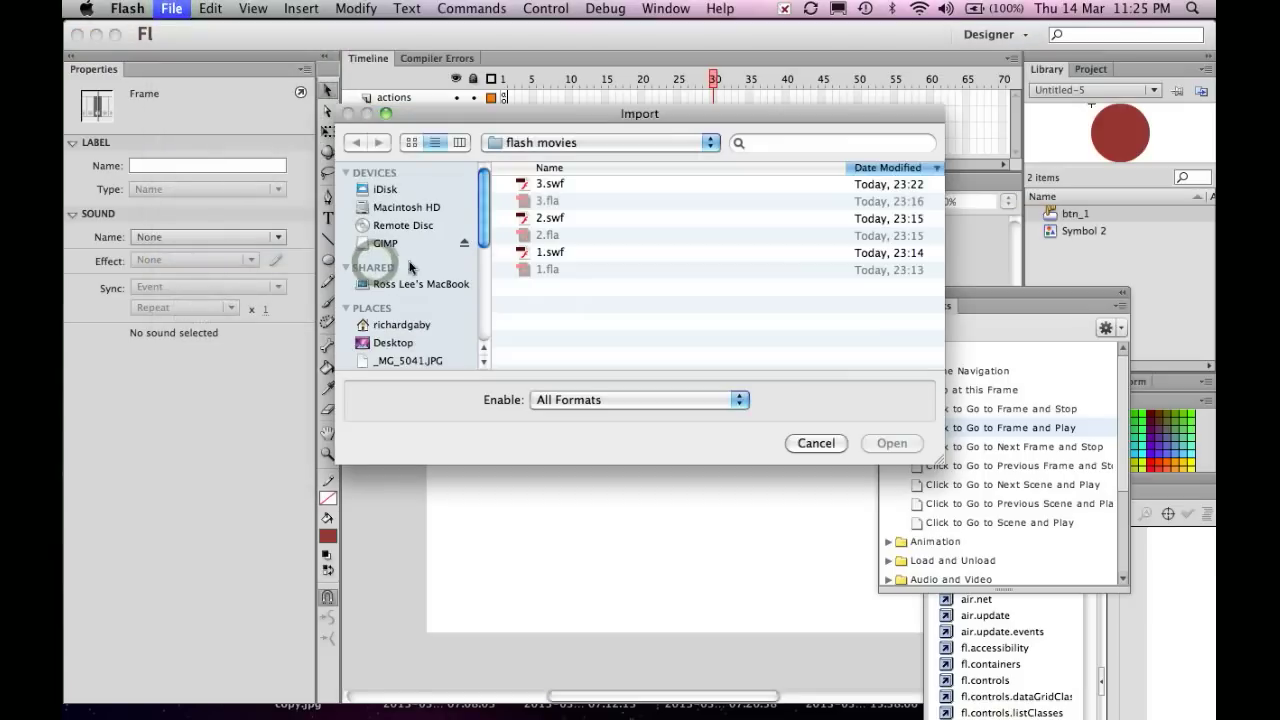
click(541, 218)
click(900, 452)
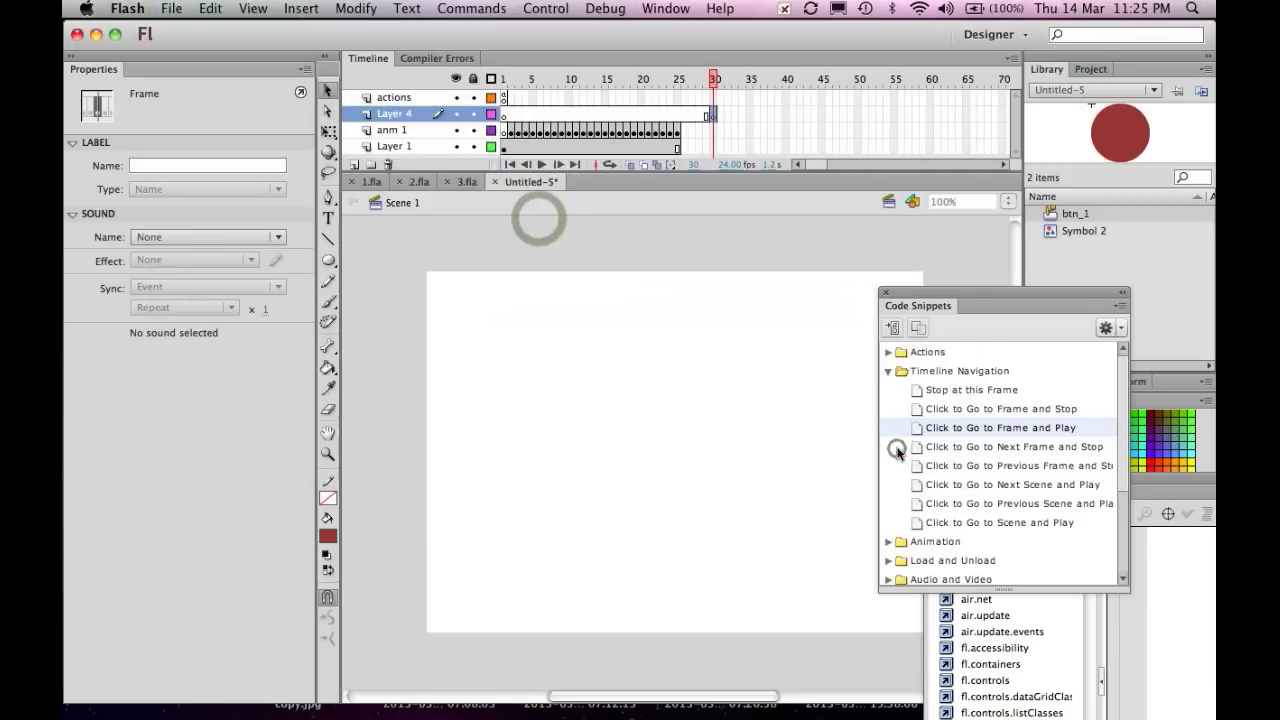
drag(934, 298, 1068, 445)
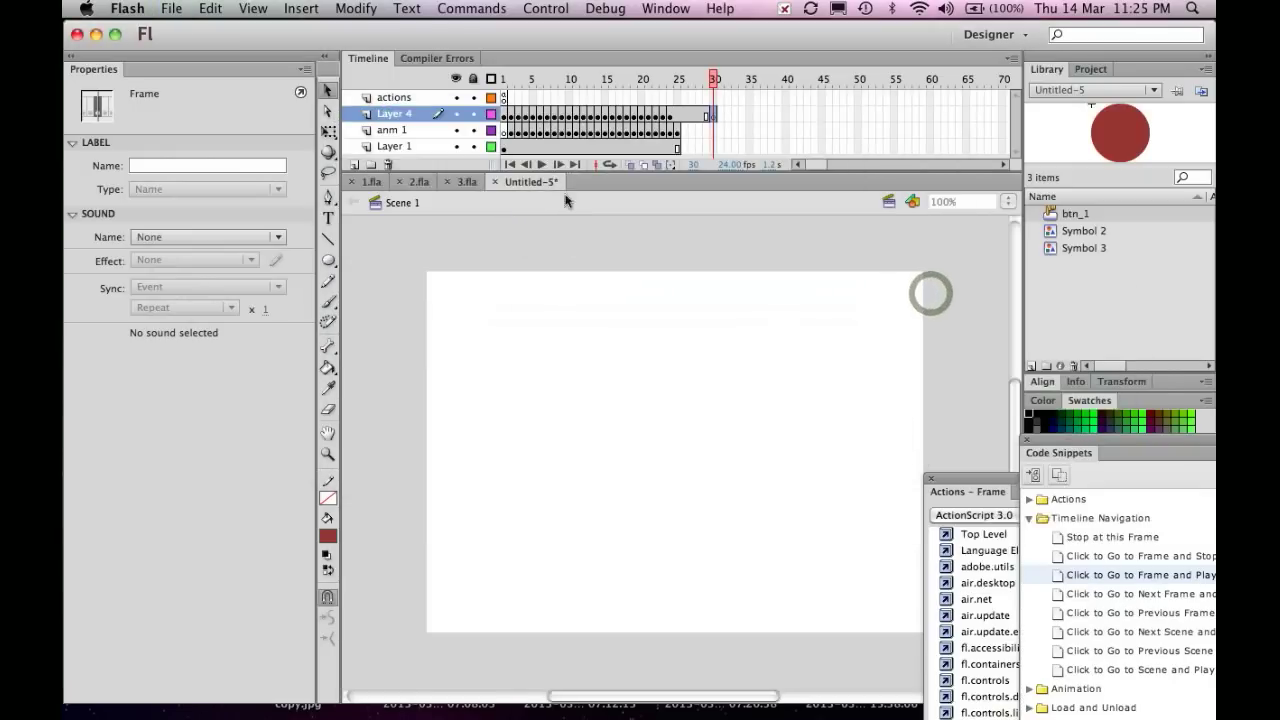
Move all the frames on Layer 4 along the timeline so the circle animation starts at frame 30
click(503, 118)
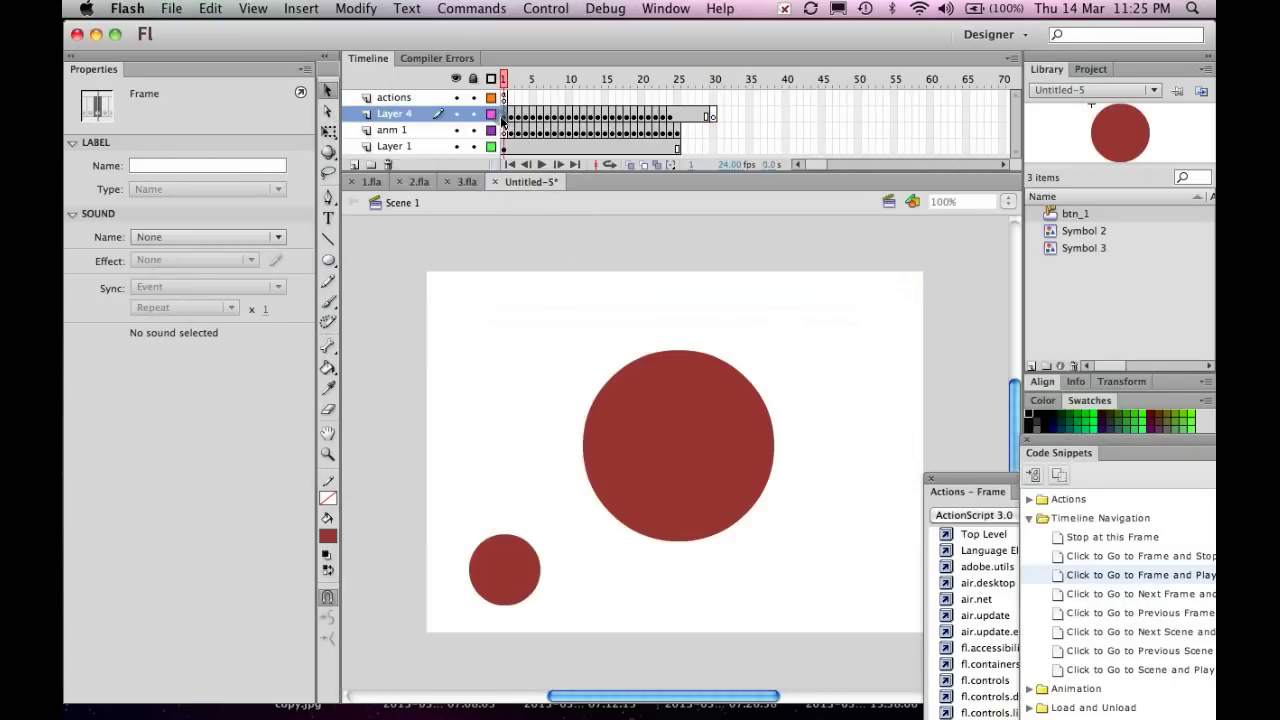
key(Return)
click(710, 114)
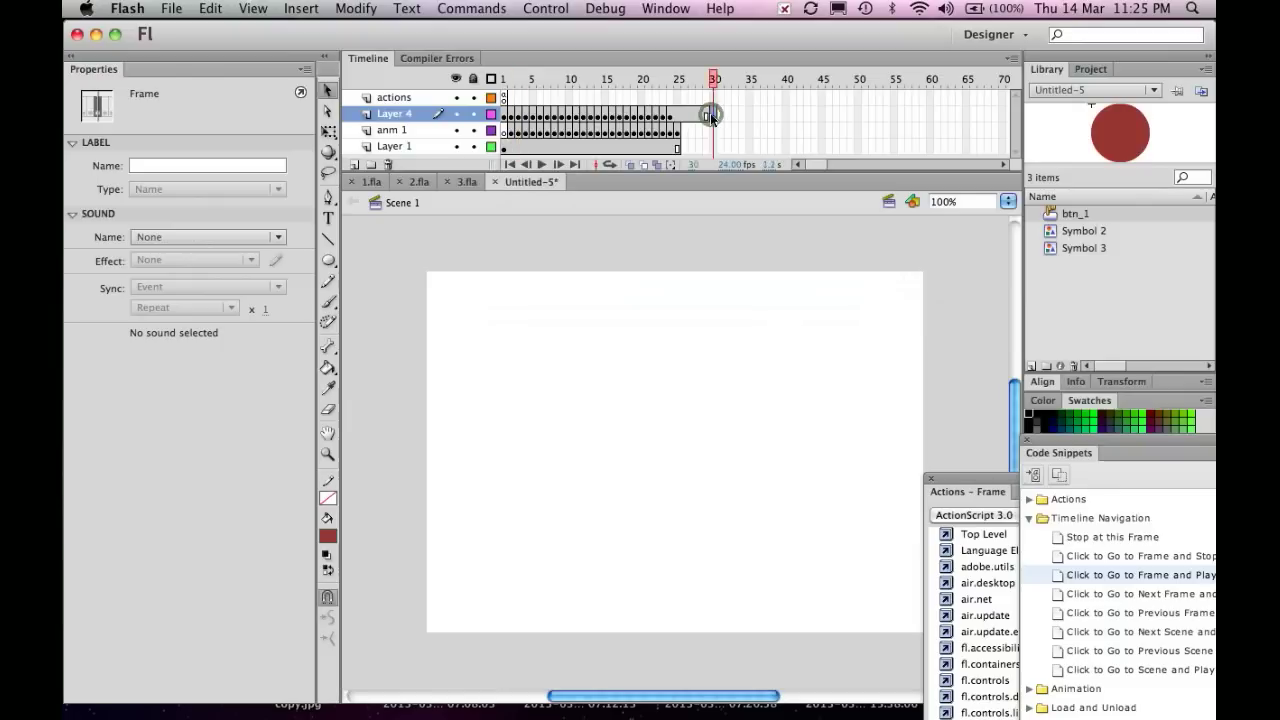
click(505, 118)
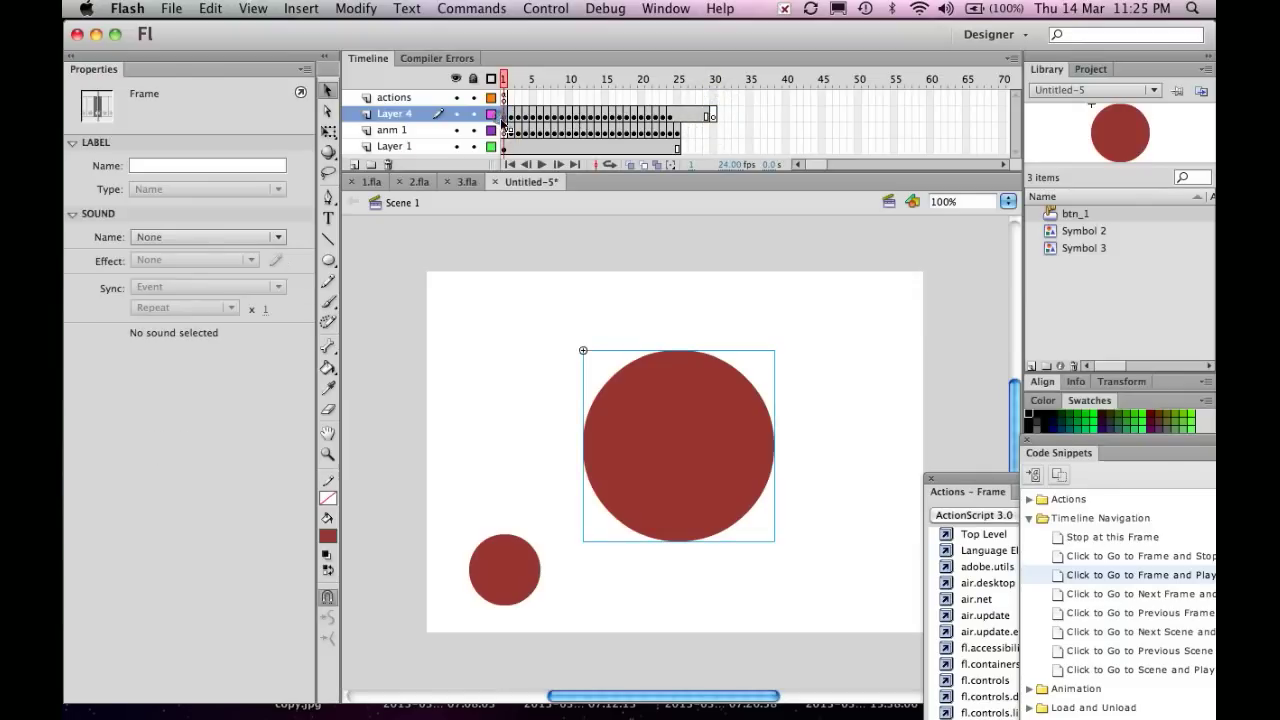
shift+click(712, 118)
drag(600, 118, 793, 111)
Remove the surplus frames 54 to 59 at the end of Layer 4
click(858, 147)
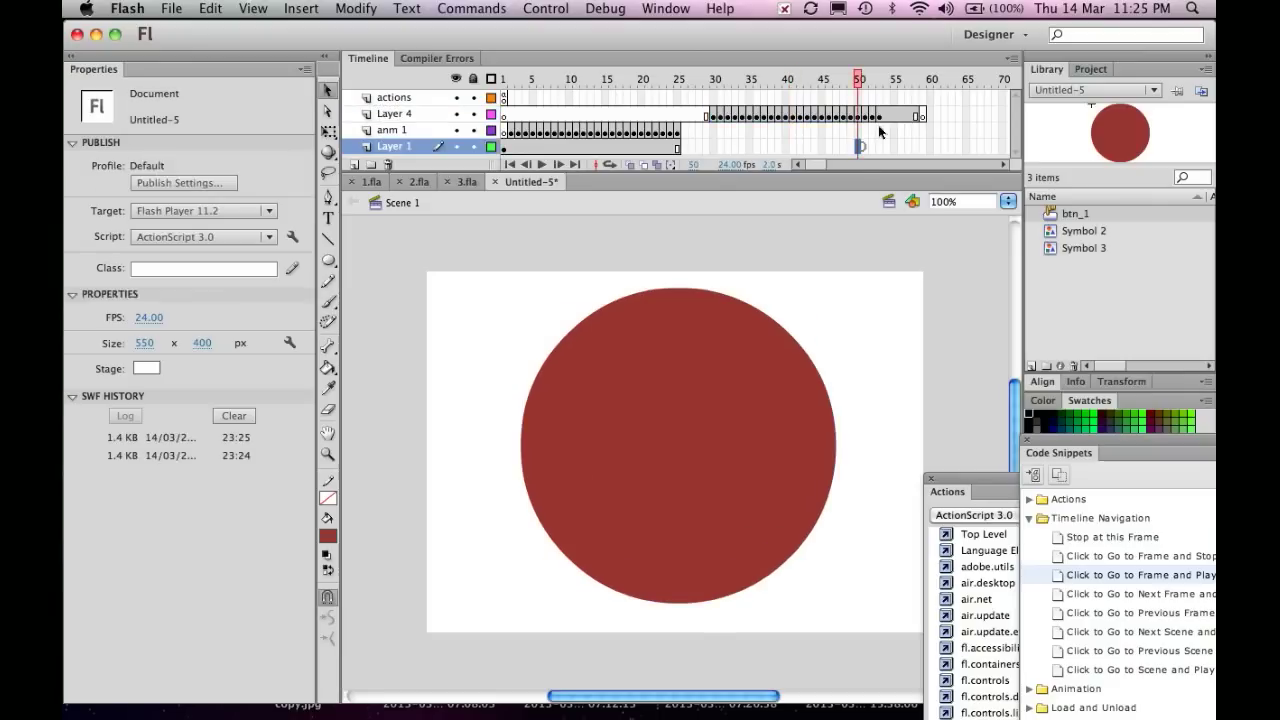
click(922, 117)
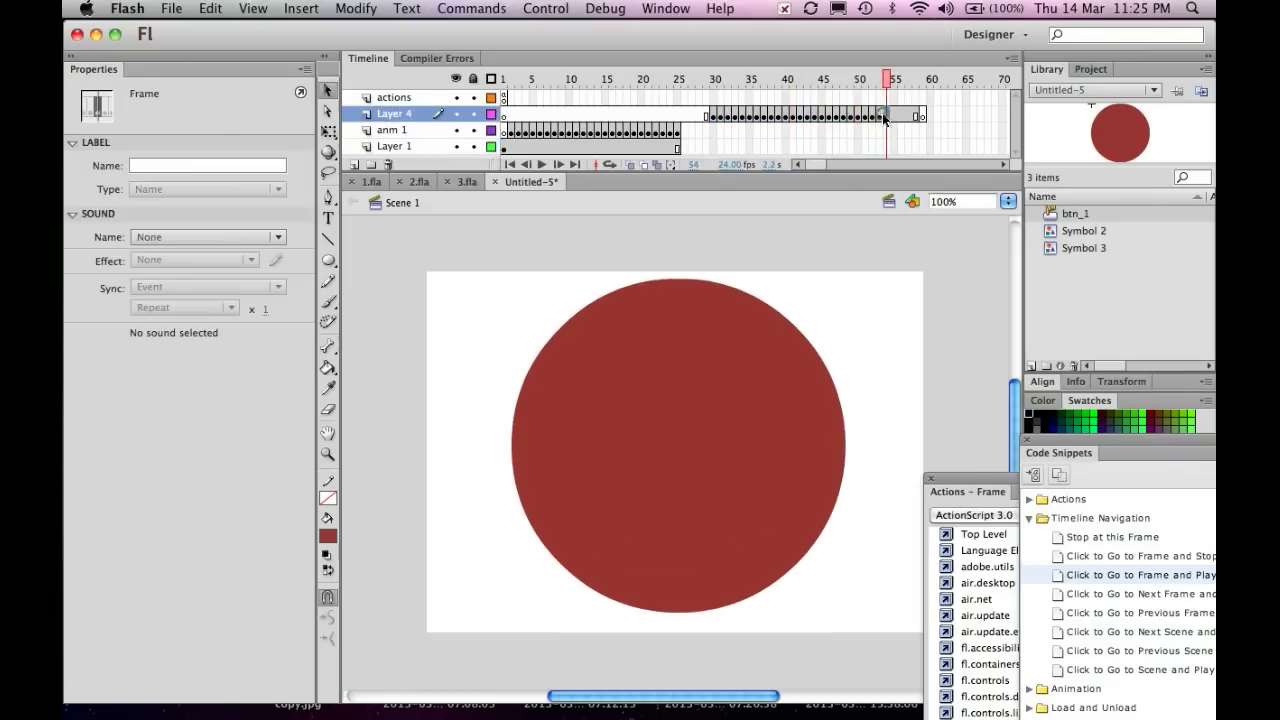
right_click(922, 117)
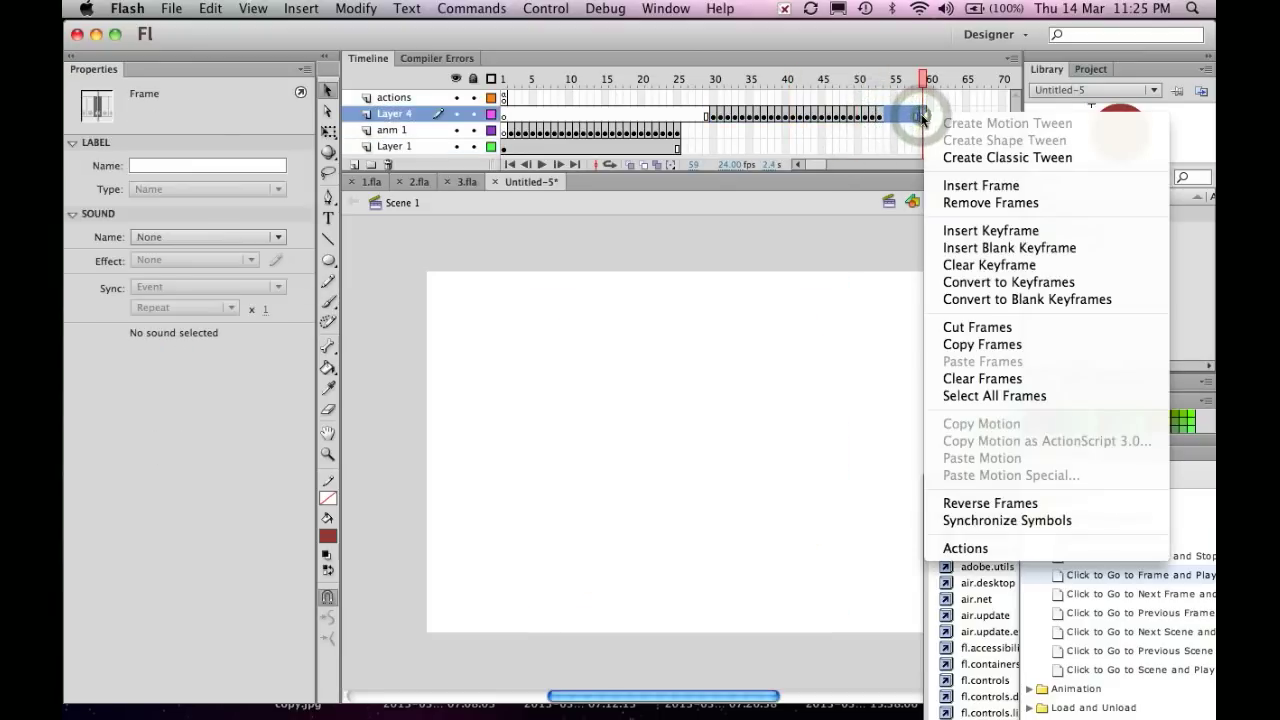
click(952, 203)
Return to frame 1 and add a layer named button 2 above Layer 4
drag(871, 79, 497, 93)
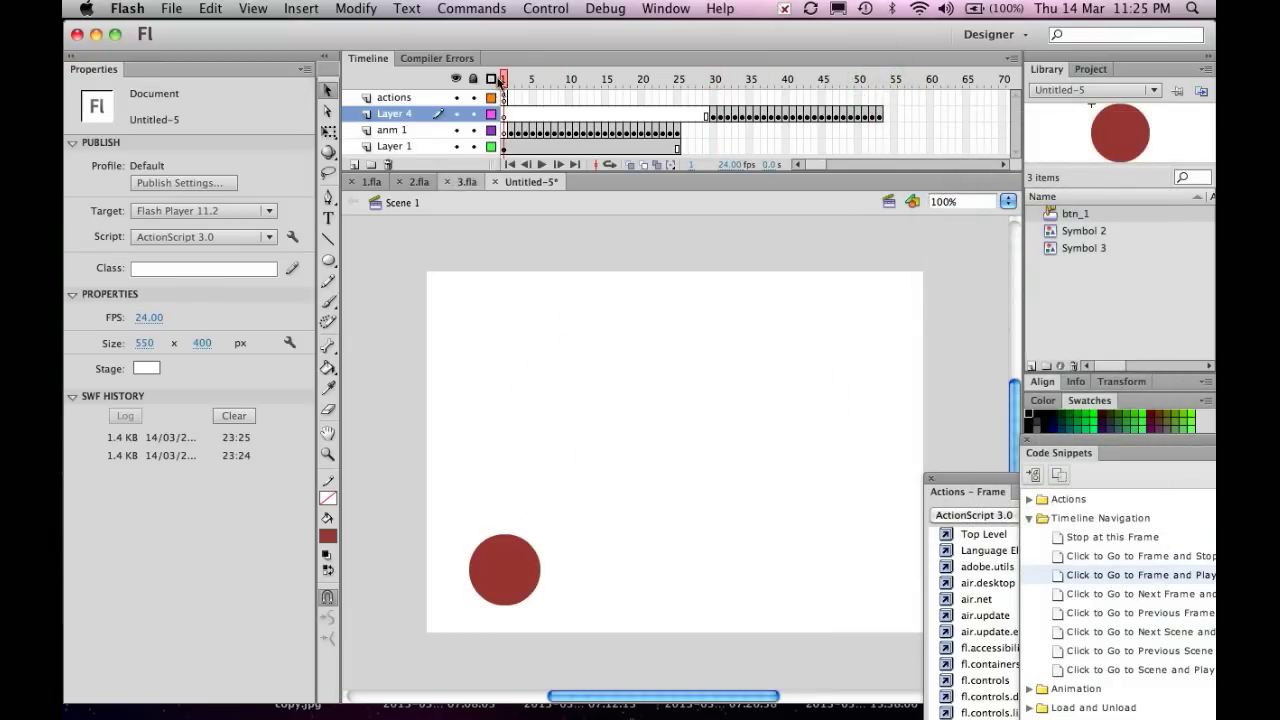
click(353, 165)
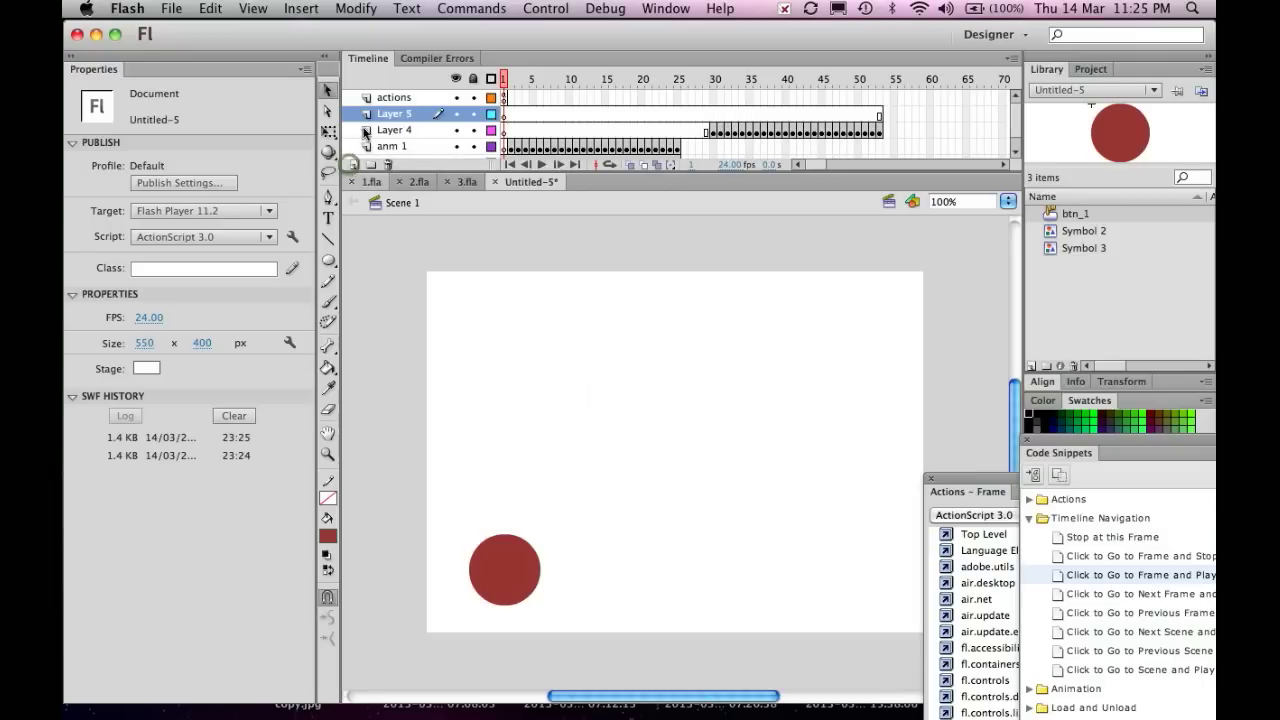
double_click(389, 115)
text(button 2)
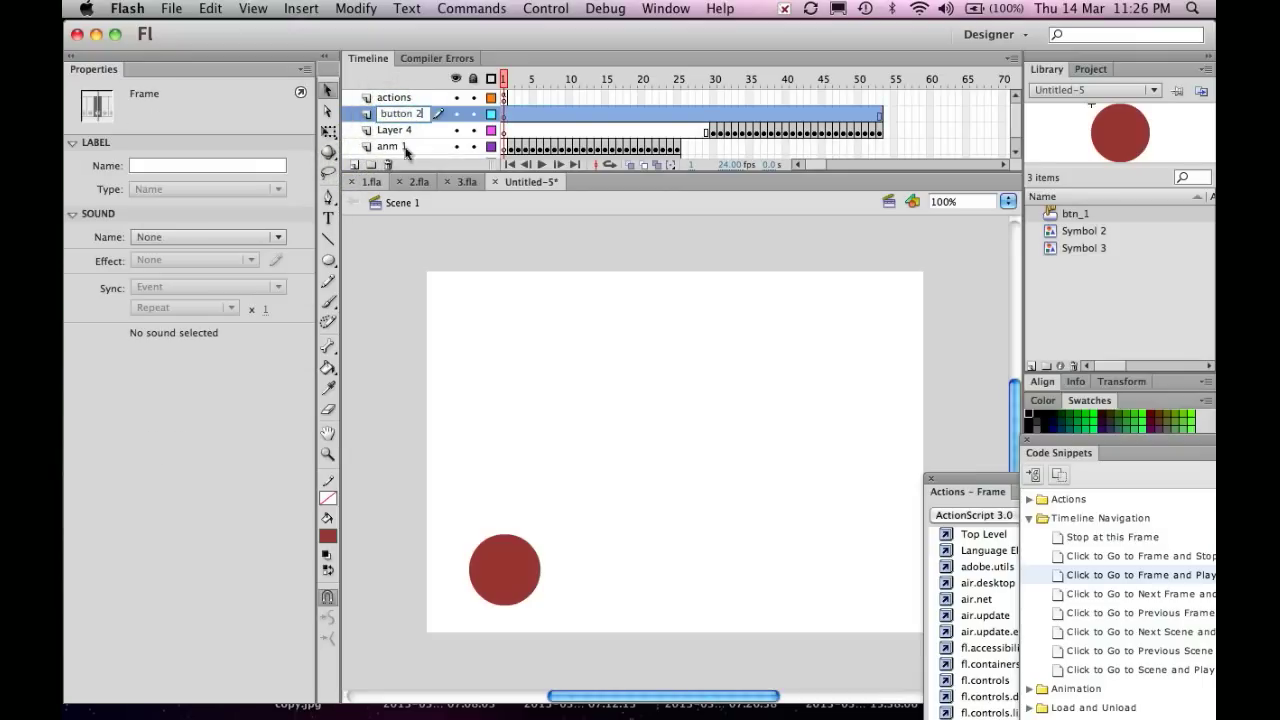
Rename the lowest layer, Layer 1, as button1
scroll(415, 140, down, 1)
click(410, 147)
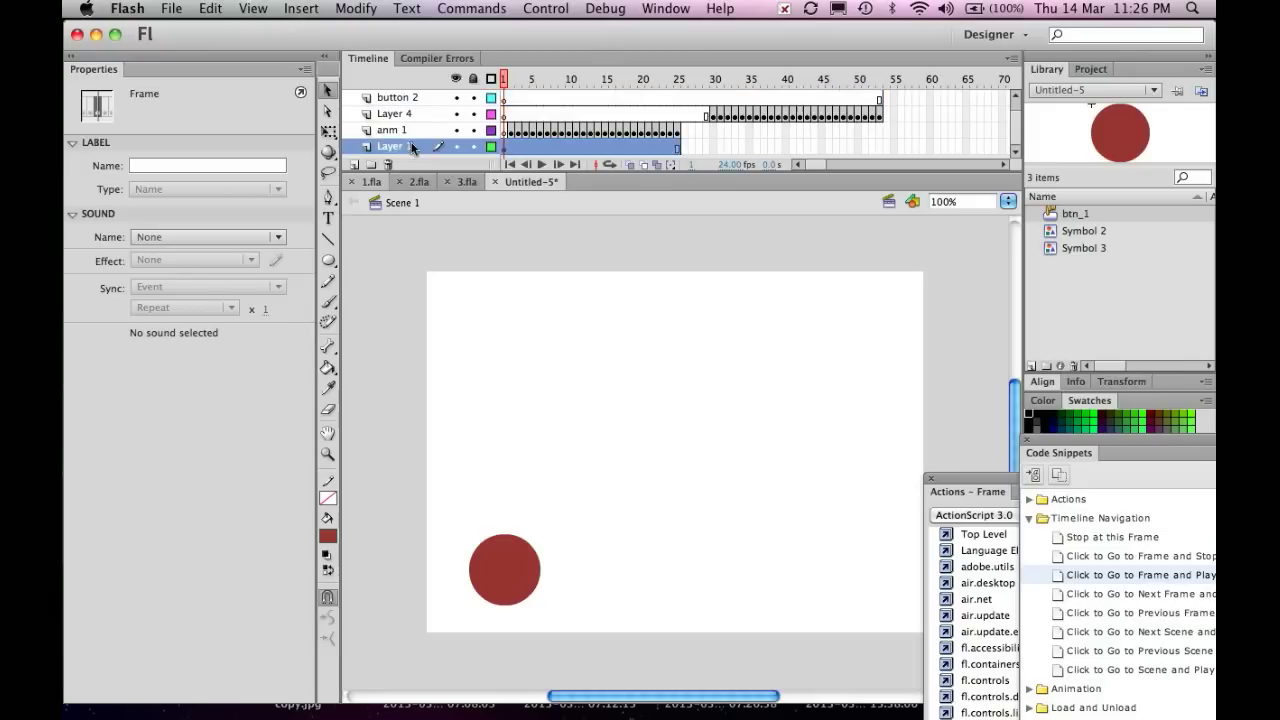
text(button1)
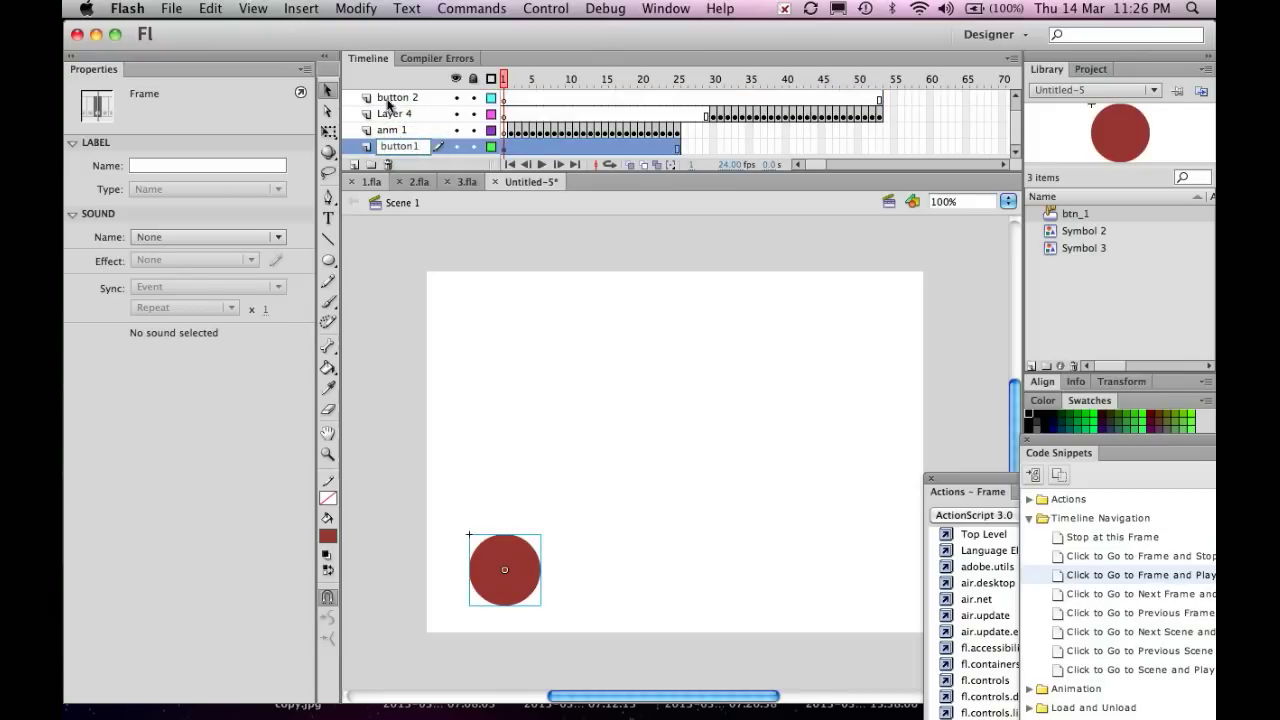
Move the button 2 layer below anm 1 so it sits directly above button1, and enlarge the timeline to show all layers
click(388, 100)
drag(388, 118, 386, 121)
click(388, 130)
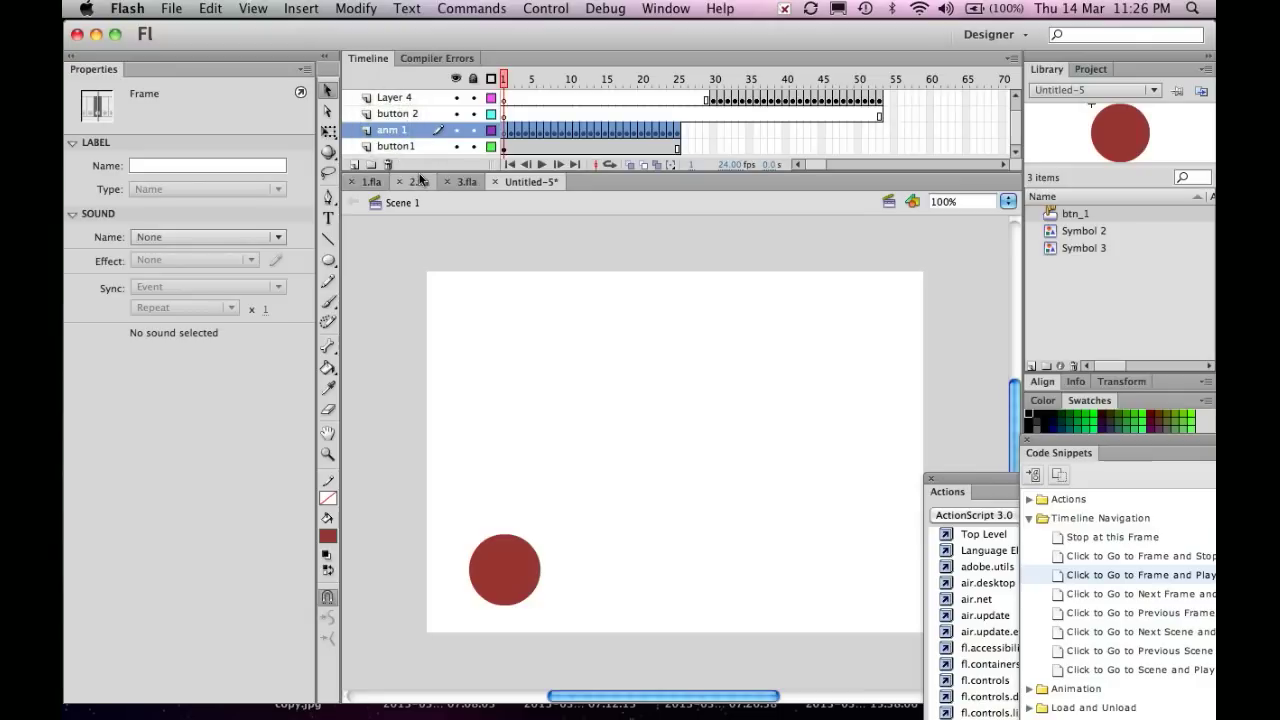
drag(420, 171, 420, 201)
drag(419, 131, 420, 158)
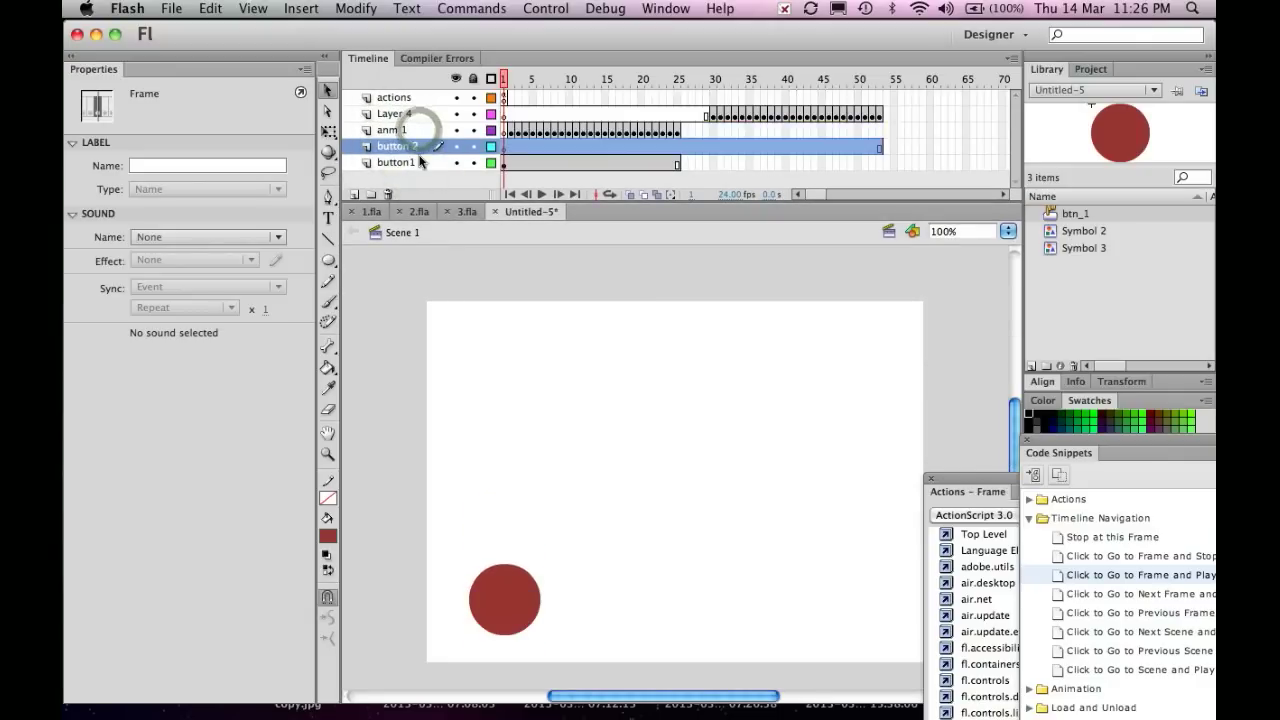
Draw a second red circle about 76 px across beside the first one on the button 2 layer
click(327, 260)
drag(610, 577, 680, 646)
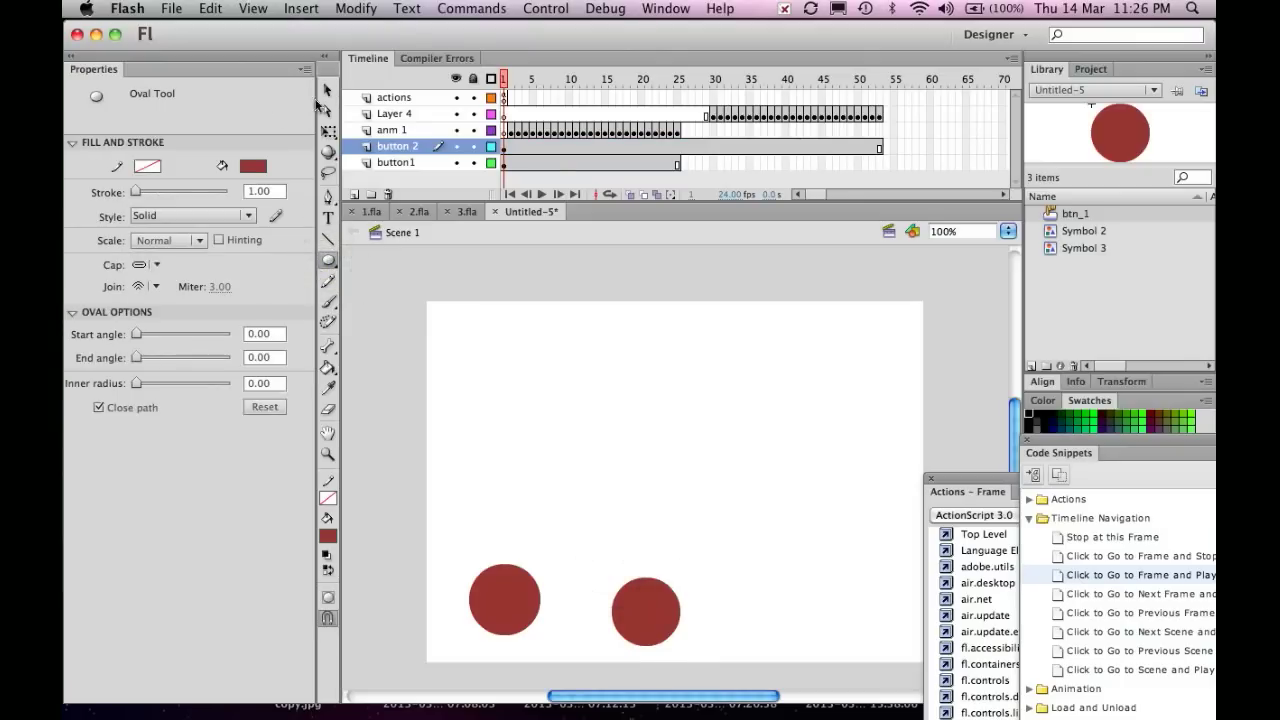
key(v)
drag(622, 602, 616, 601)
Convert the second circle to a button symbol named btn2, give it the instance name btn2, and shift it slightly closer to the first circle
right_click(616, 601)
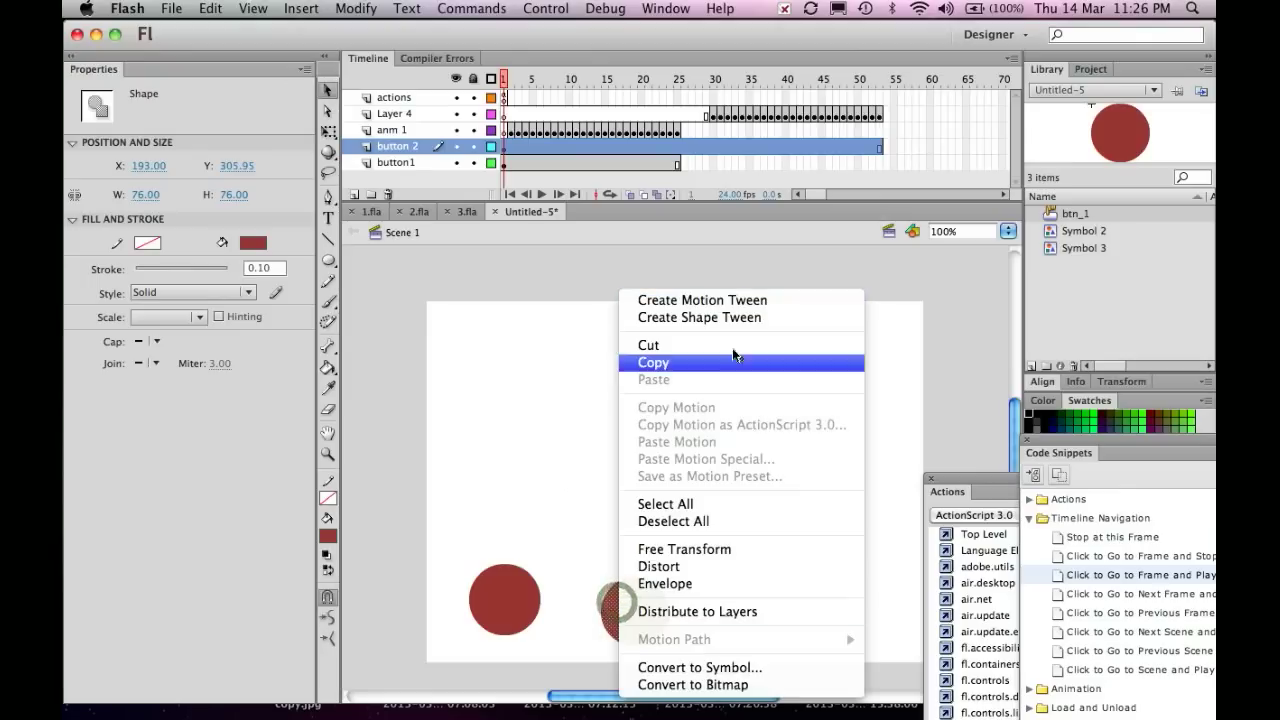
click(752, 666)
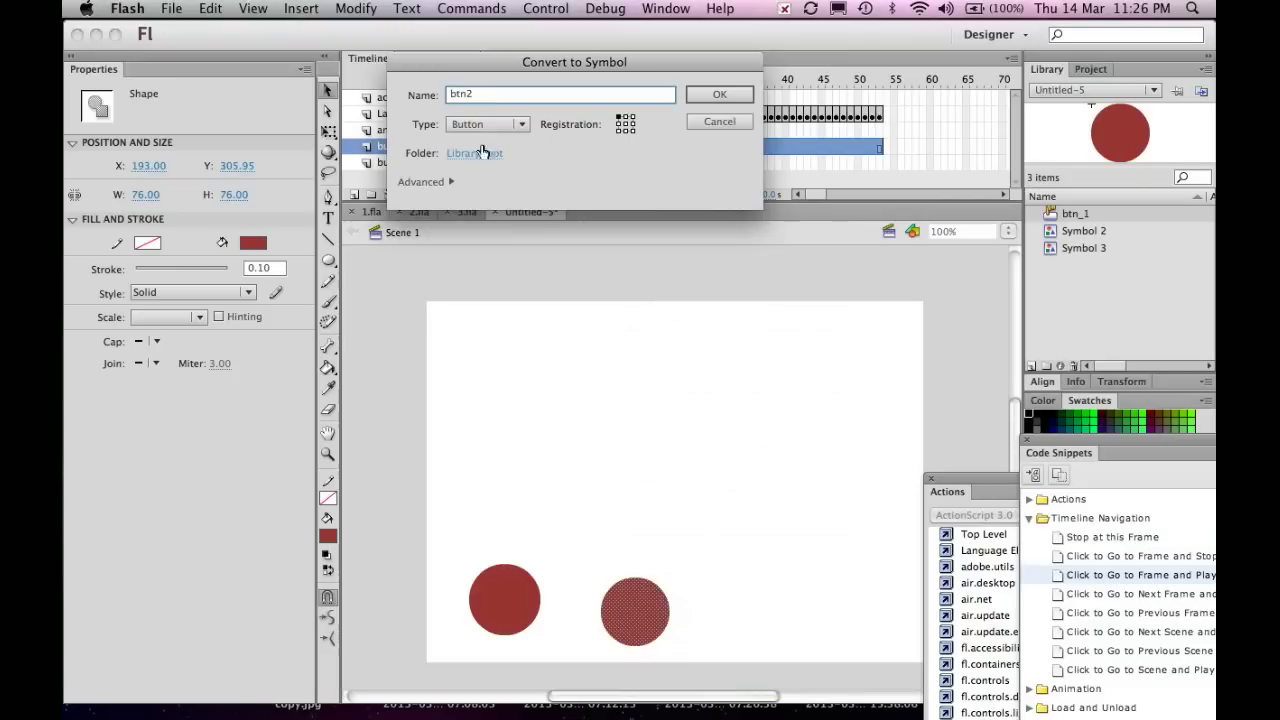
click(719, 94)
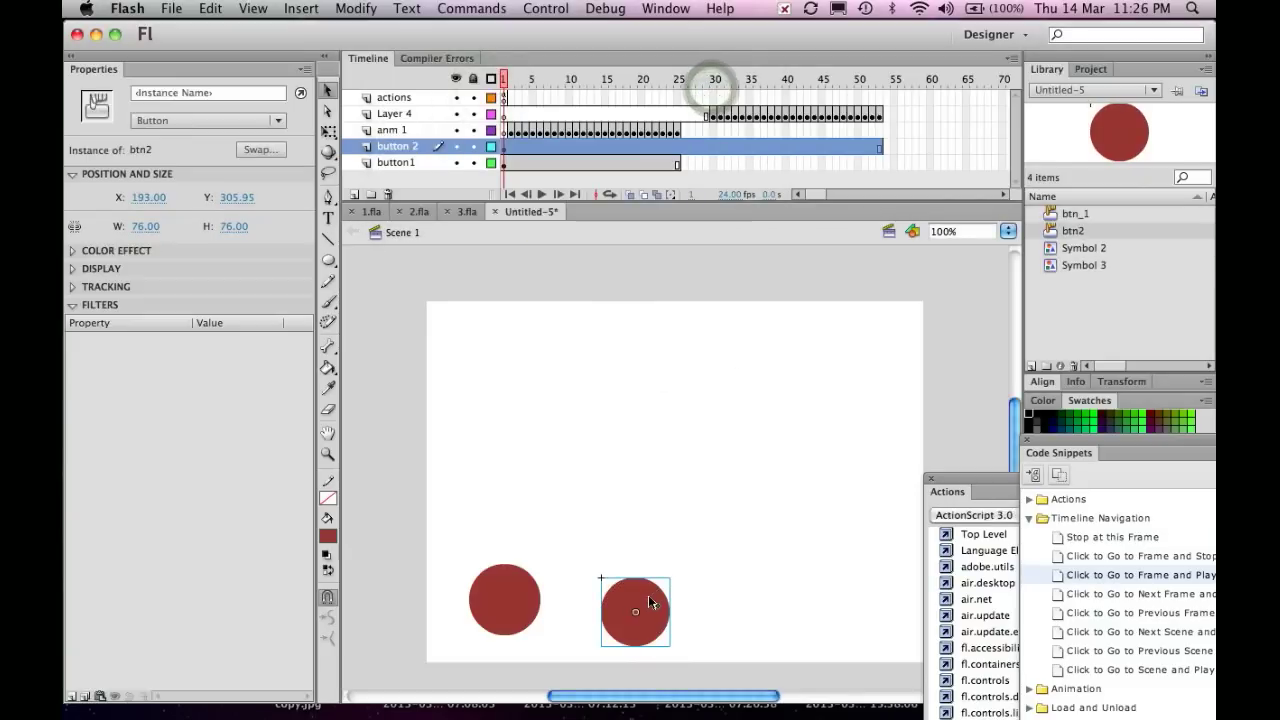
click(223, 92)
text(btn2)
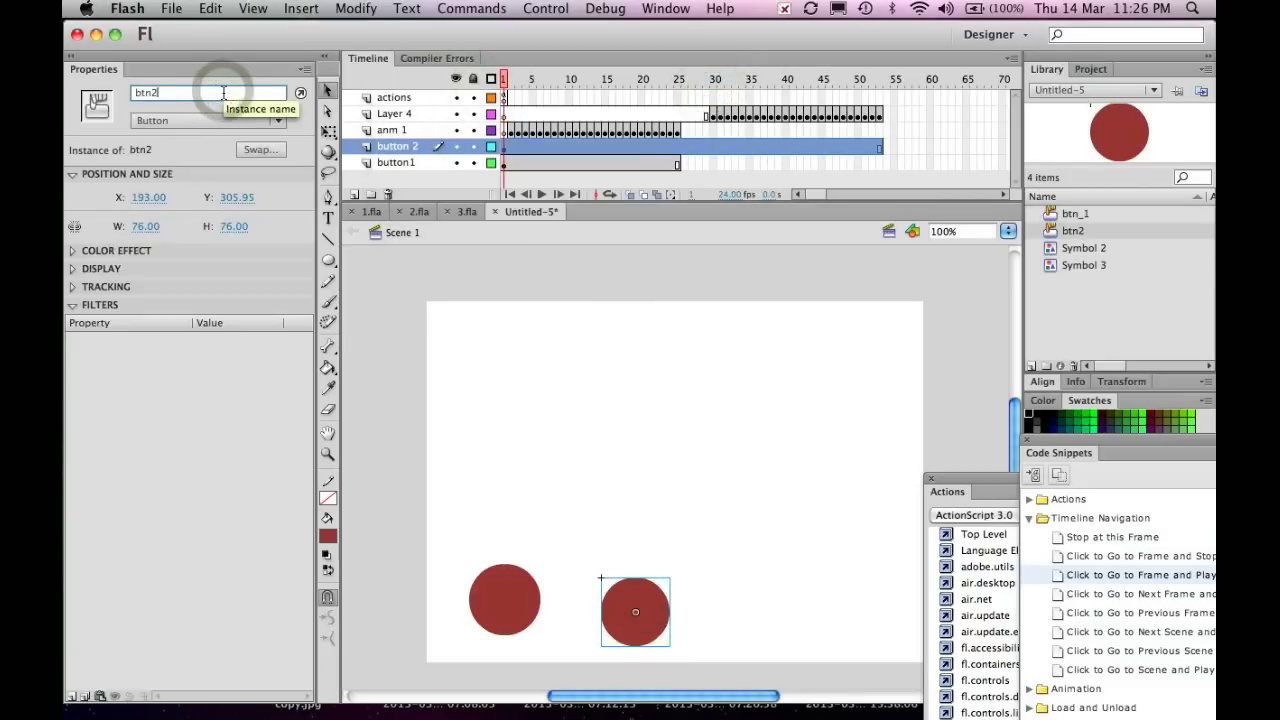
drag(618, 595, 607, 576)
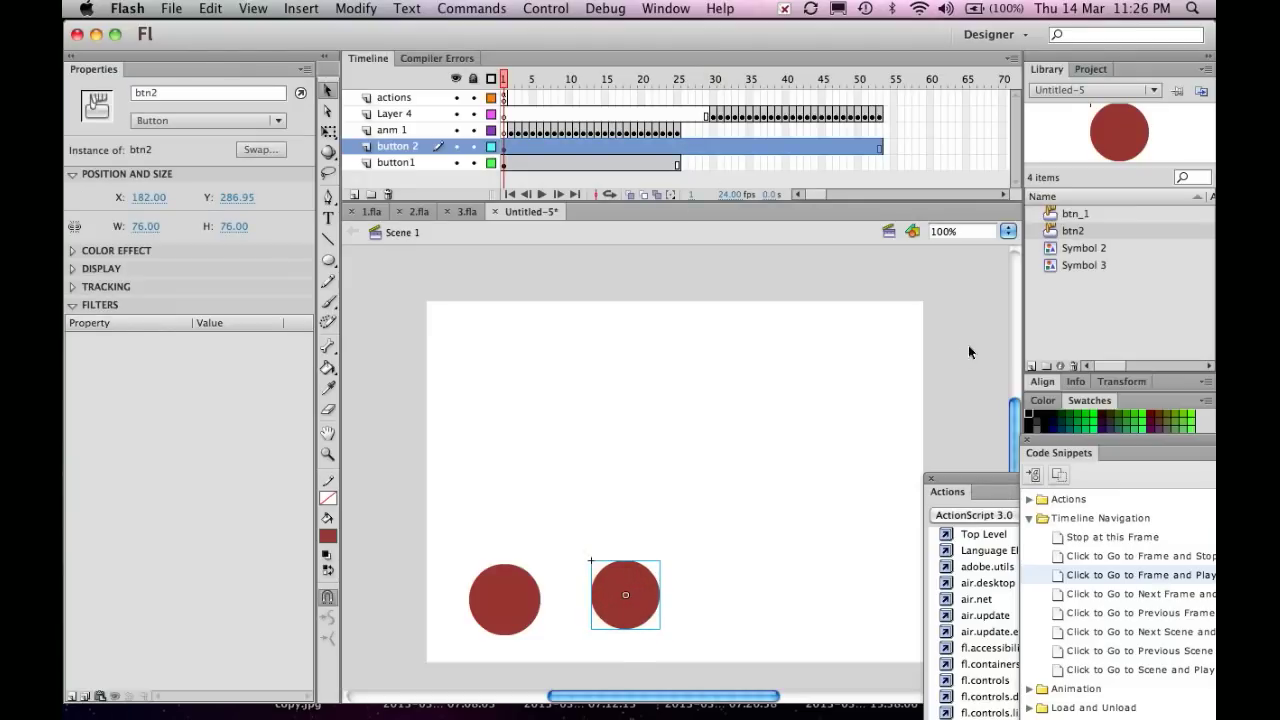
Apply the Click to Go to Frame and Play code snippet to the btn2 button
drag(1076, 450, 768, 278)
click(789, 403)
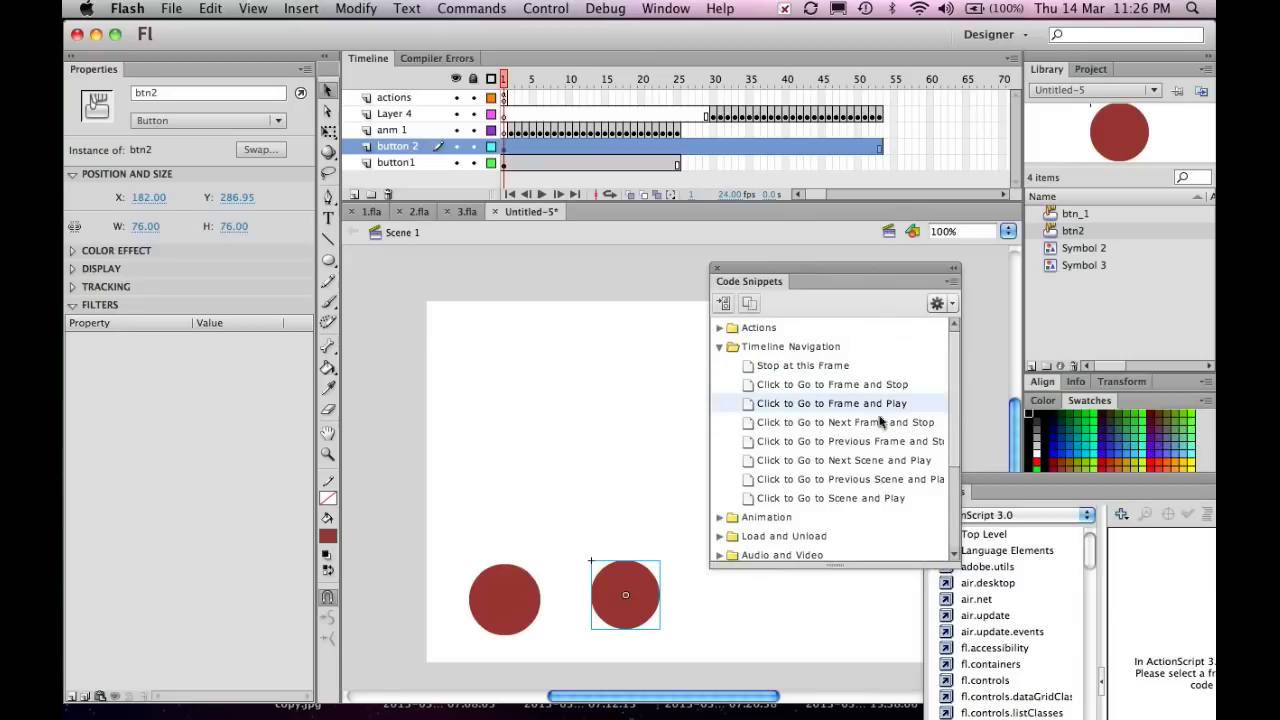
click(745, 405)
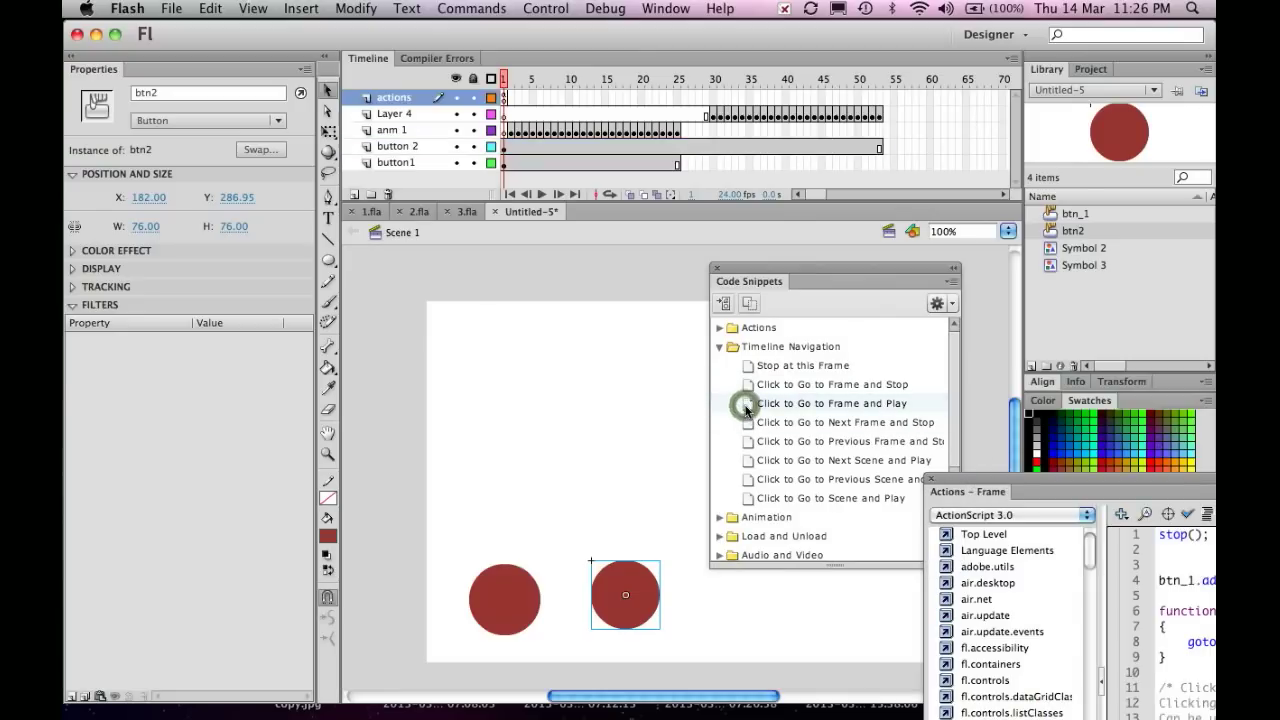
Change the btn2 click handler to gotoAndPlay(30) and delete the snippet's instruction comment
drag(837, 363, 775, 266)
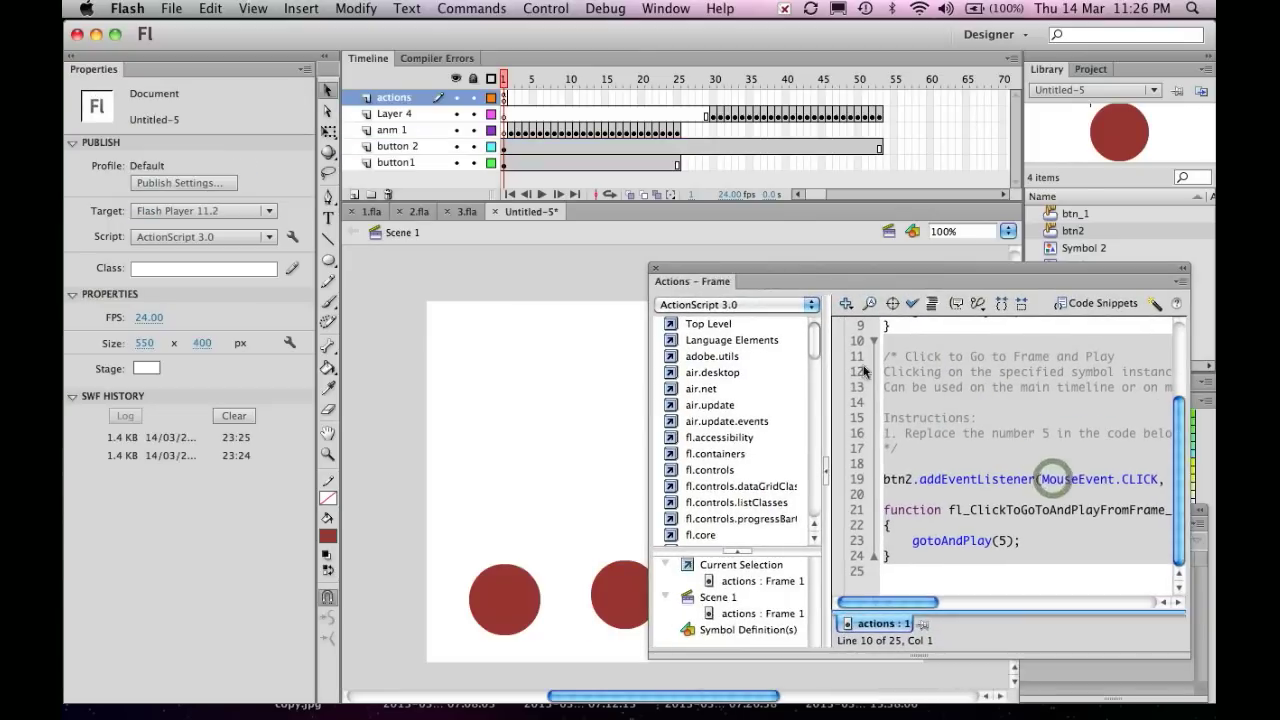
click(1001, 541)
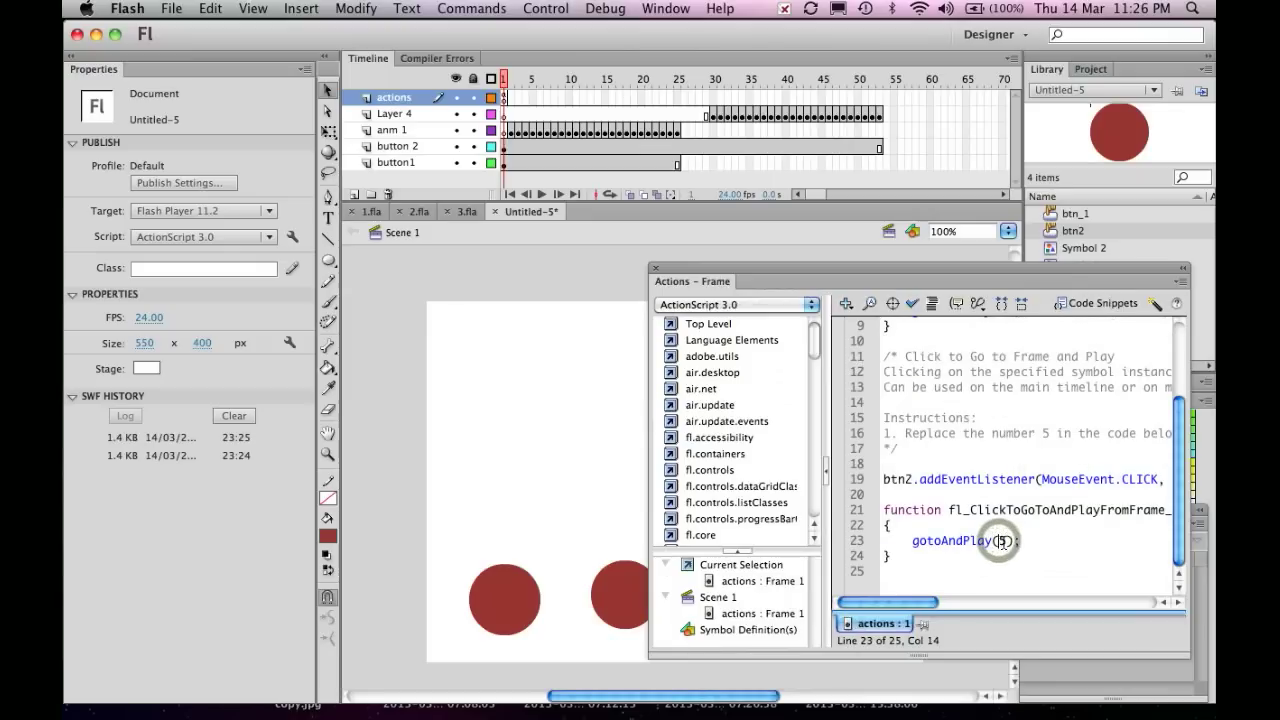
text(30)
drag(900, 448, 877, 364)
key(BackSpace)
Review the frame 1 script: the stop command and the click handlers for btn_1 and btn2
drag(912, 458, 884, 327)
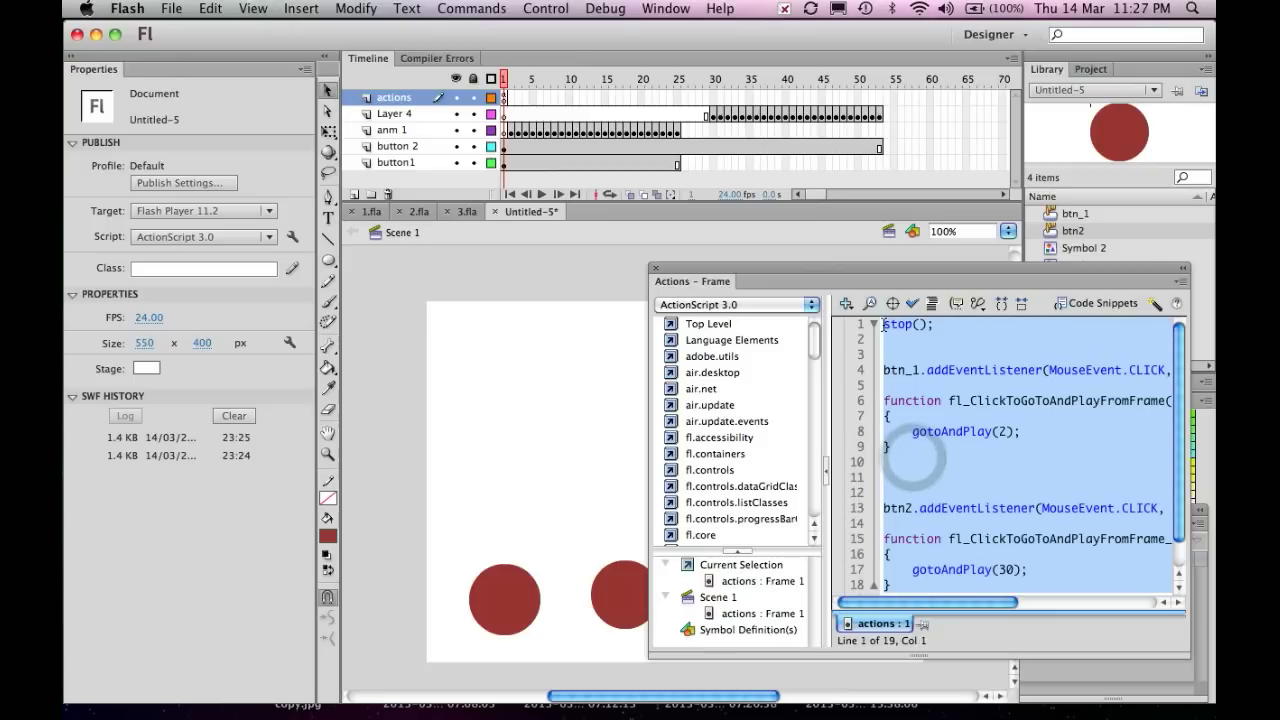
triple_click(938, 333)
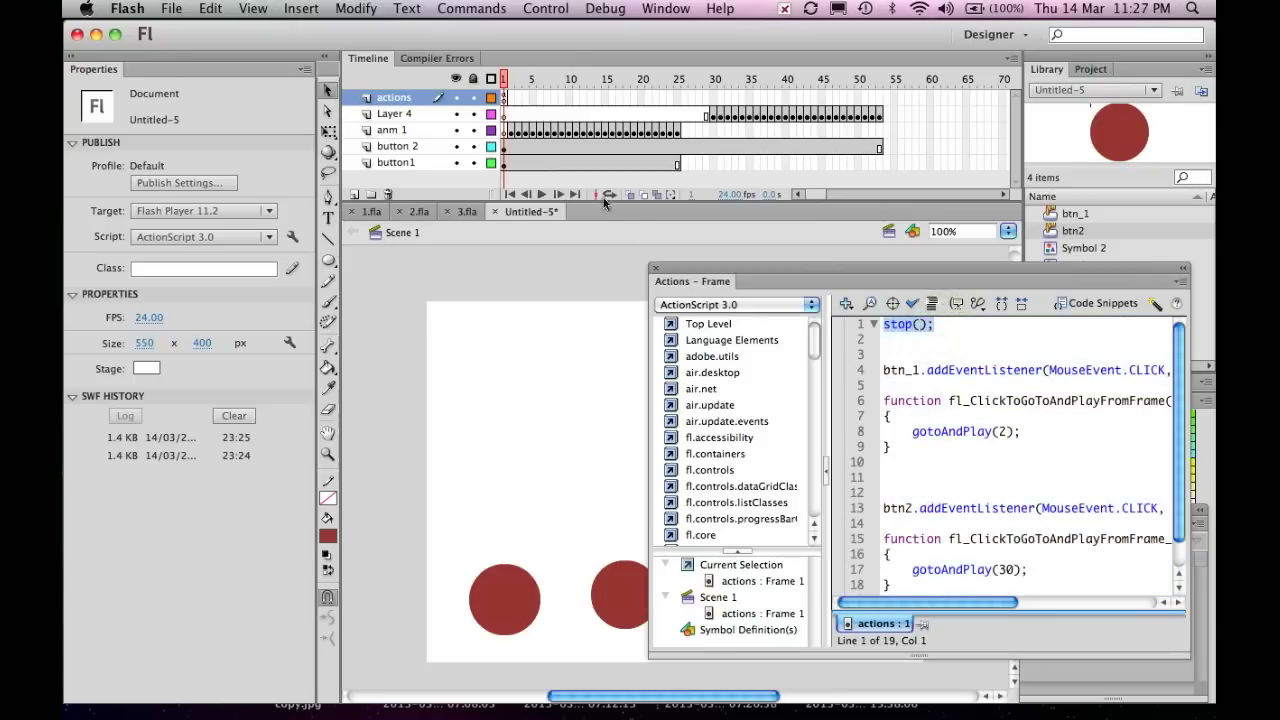
drag(883, 370, 1034, 456)
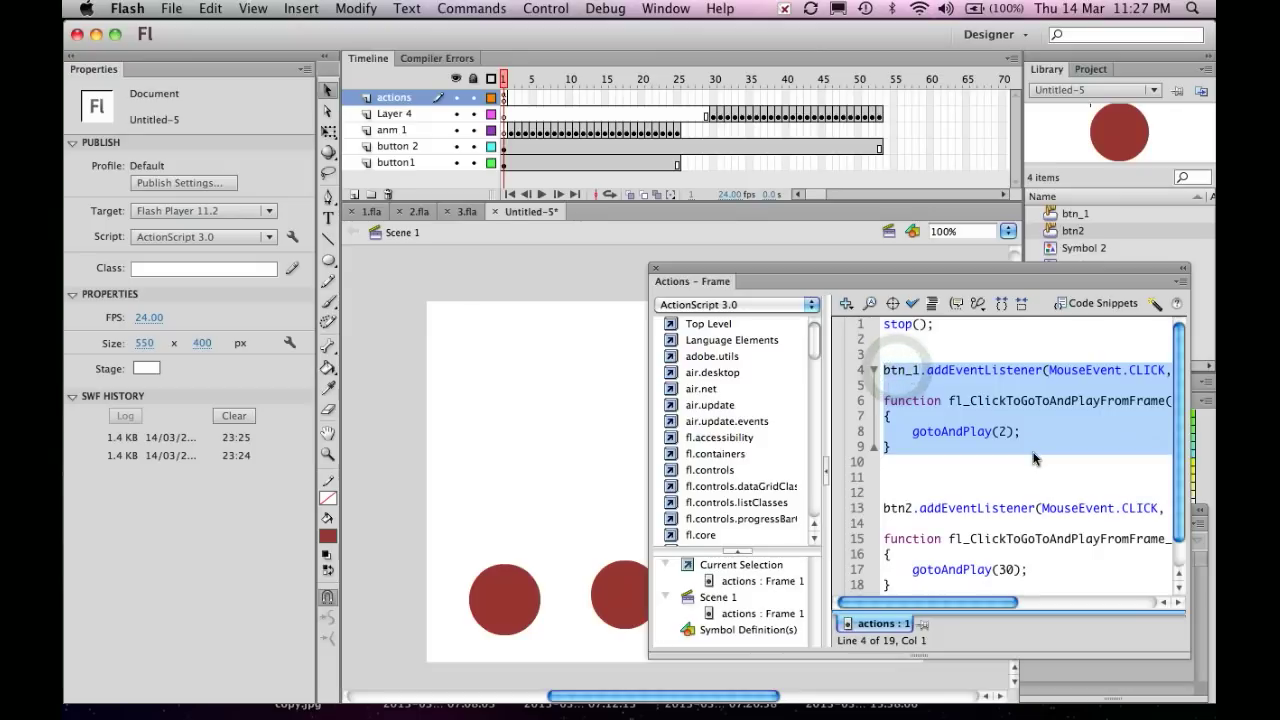
scroll(1034, 456, down, 2)
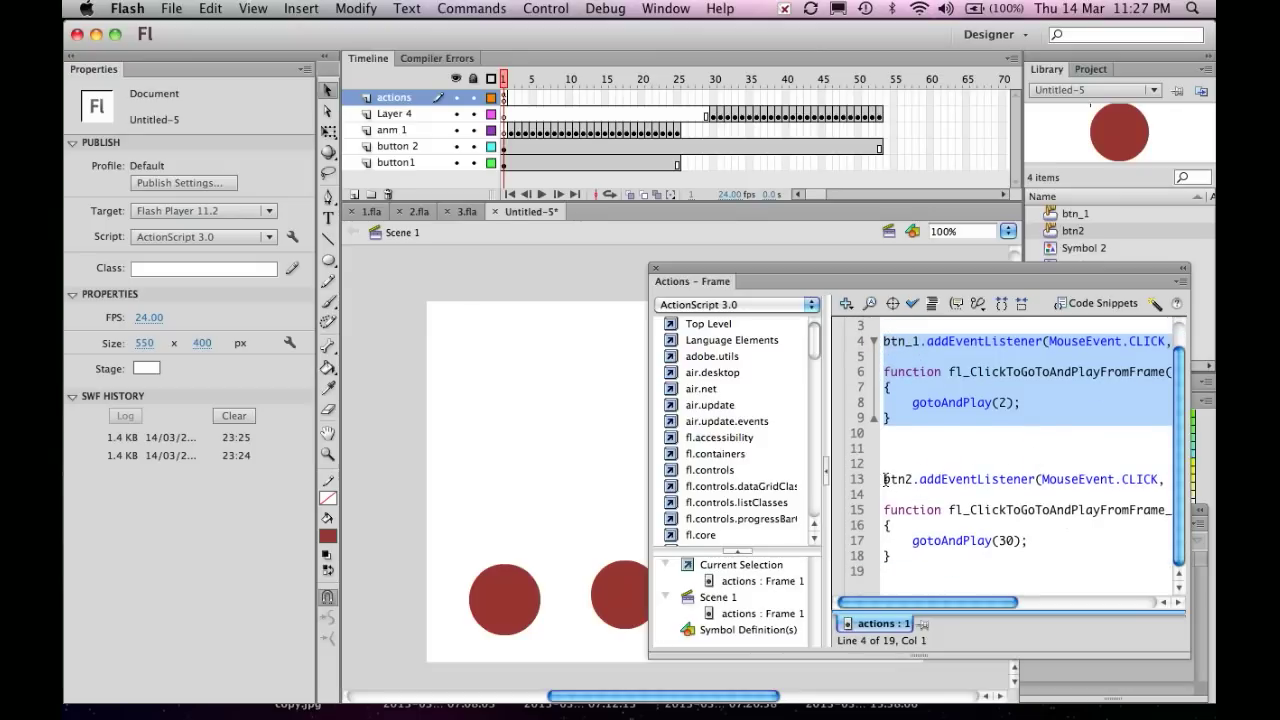
drag(884, 481, 975, 494)
shift+click(1065, 556)
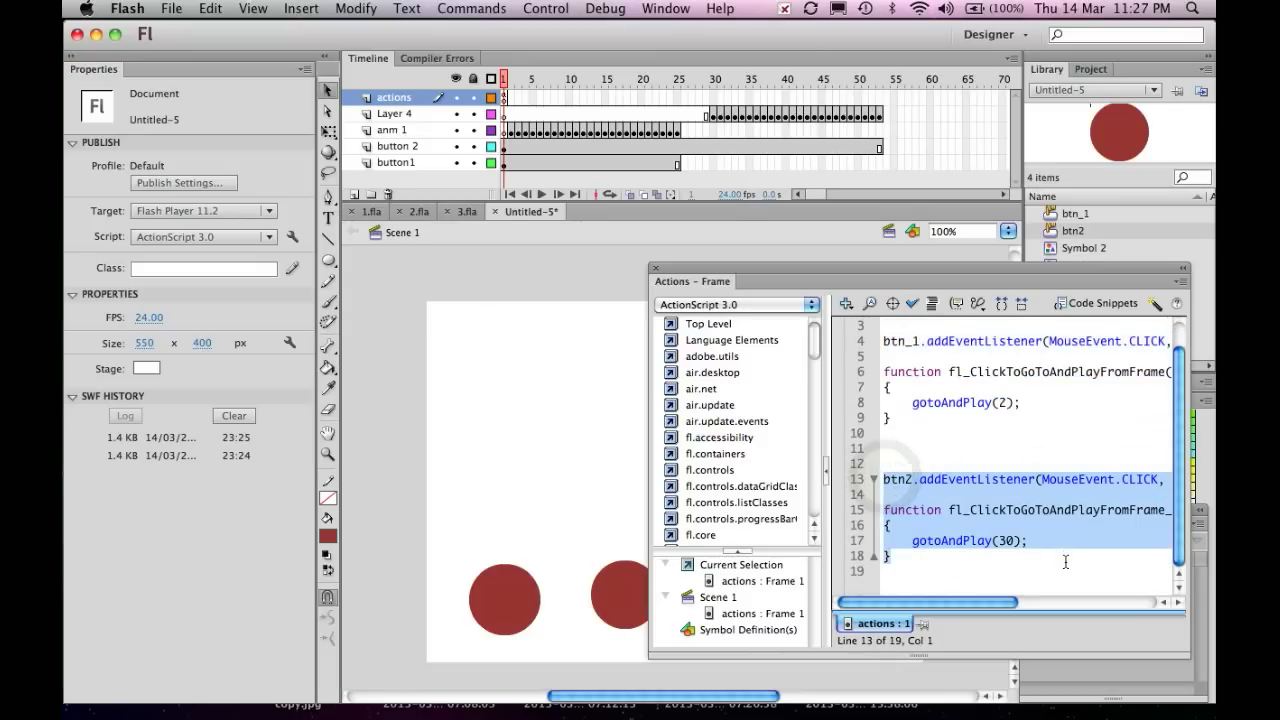
click(1020, 568)
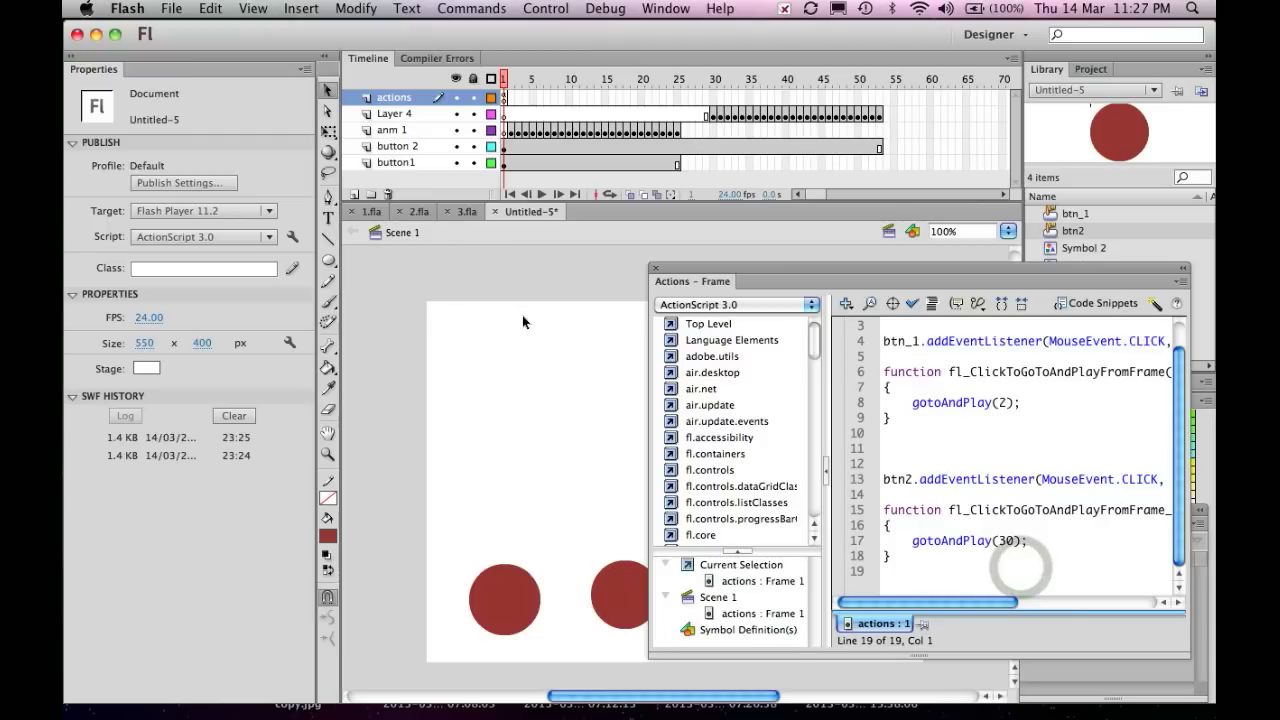
Test the movie by triggering the second and first buttons, and close the preview
click(546, 358)
drag(697, 268, 1053, 372)
key(super+Return)
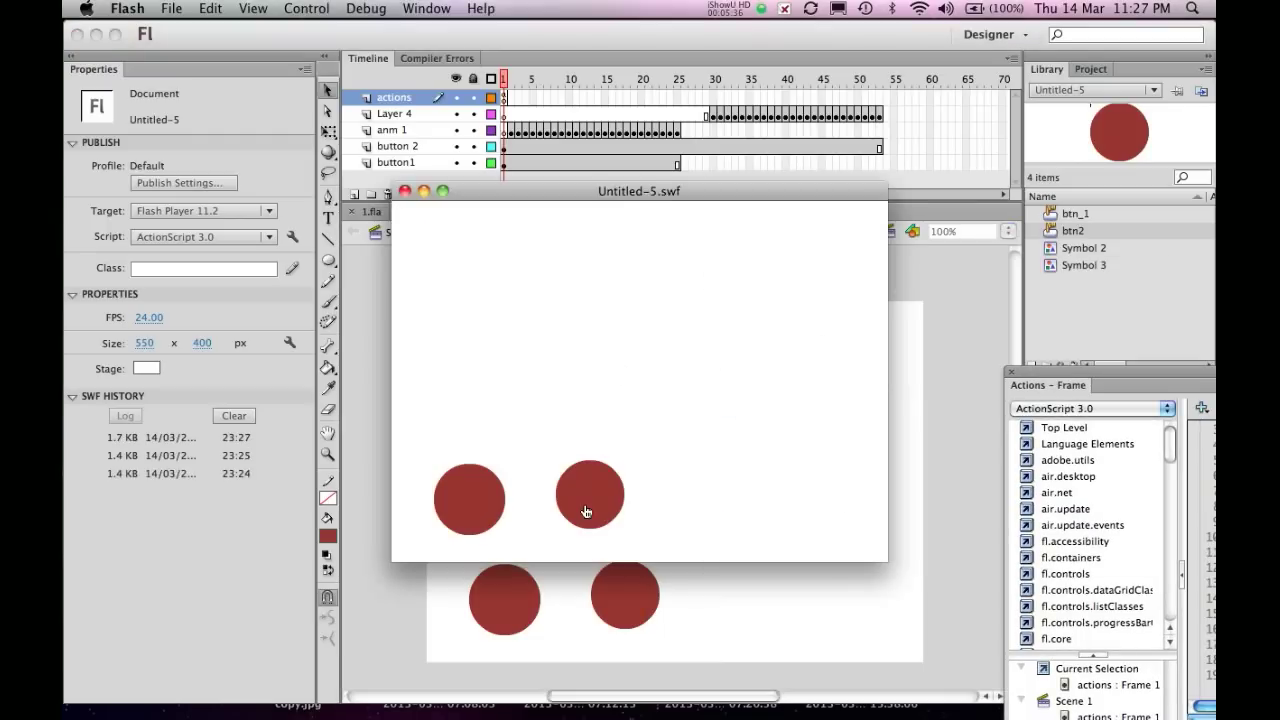
click(586, 512)
click(476, 512)
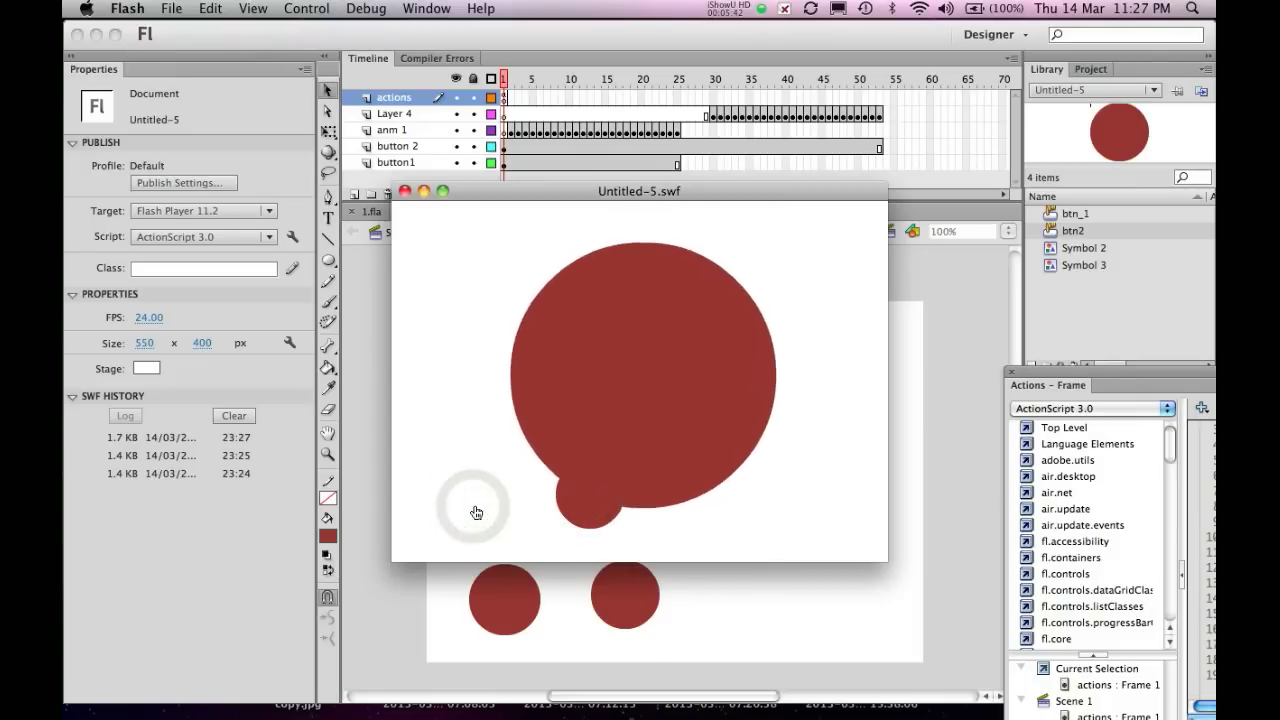
click(404, 191)
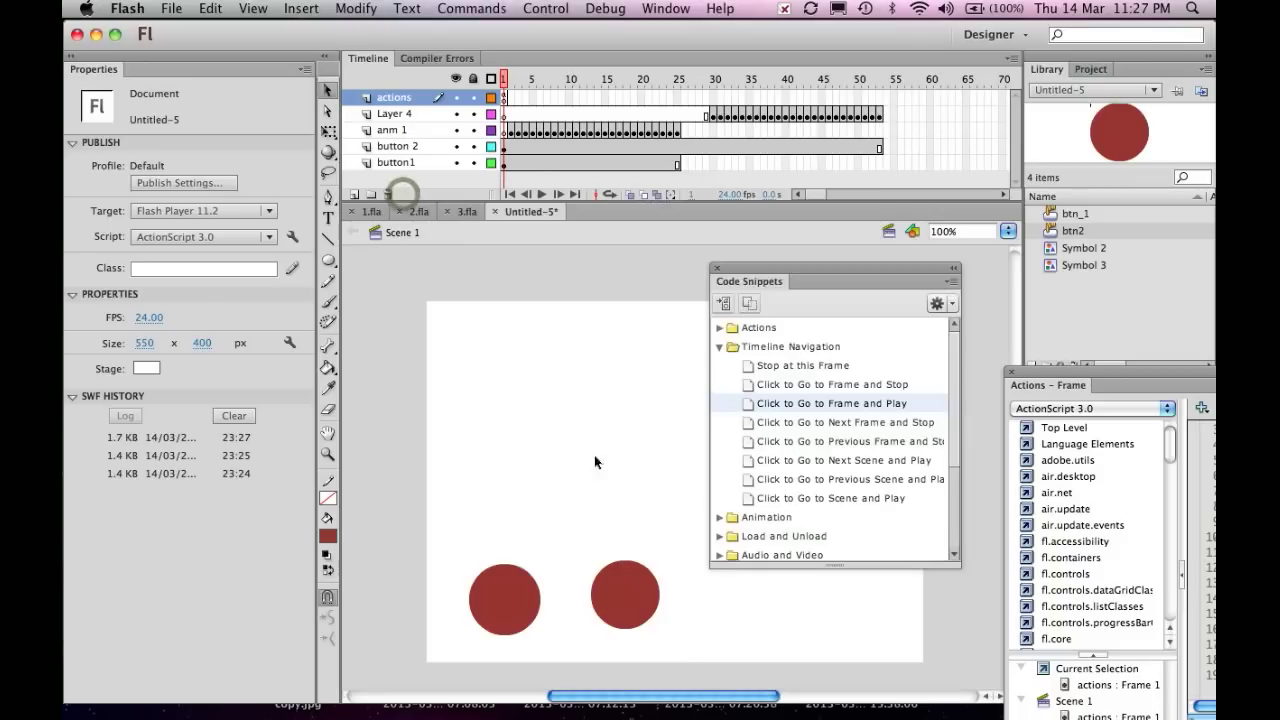
Lower the btn2 circle to about Y 298 and close the Code Snippets window
click(613, 604)
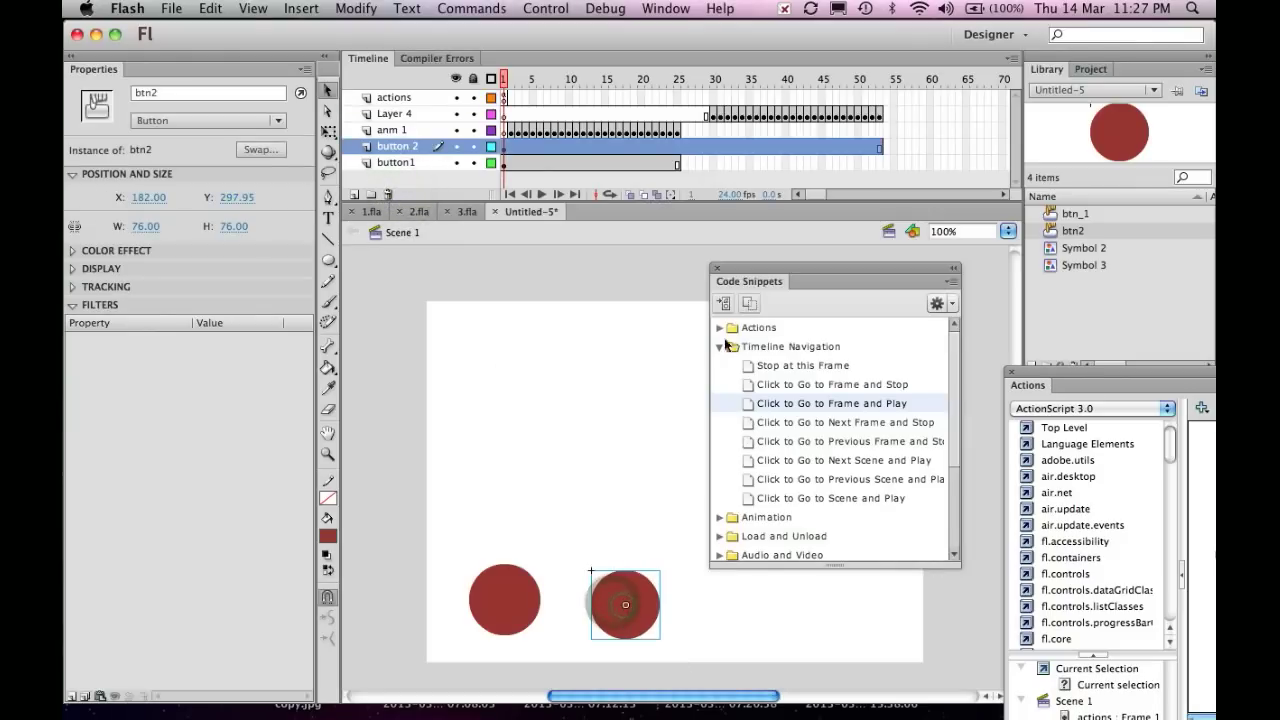
click(715, 268)
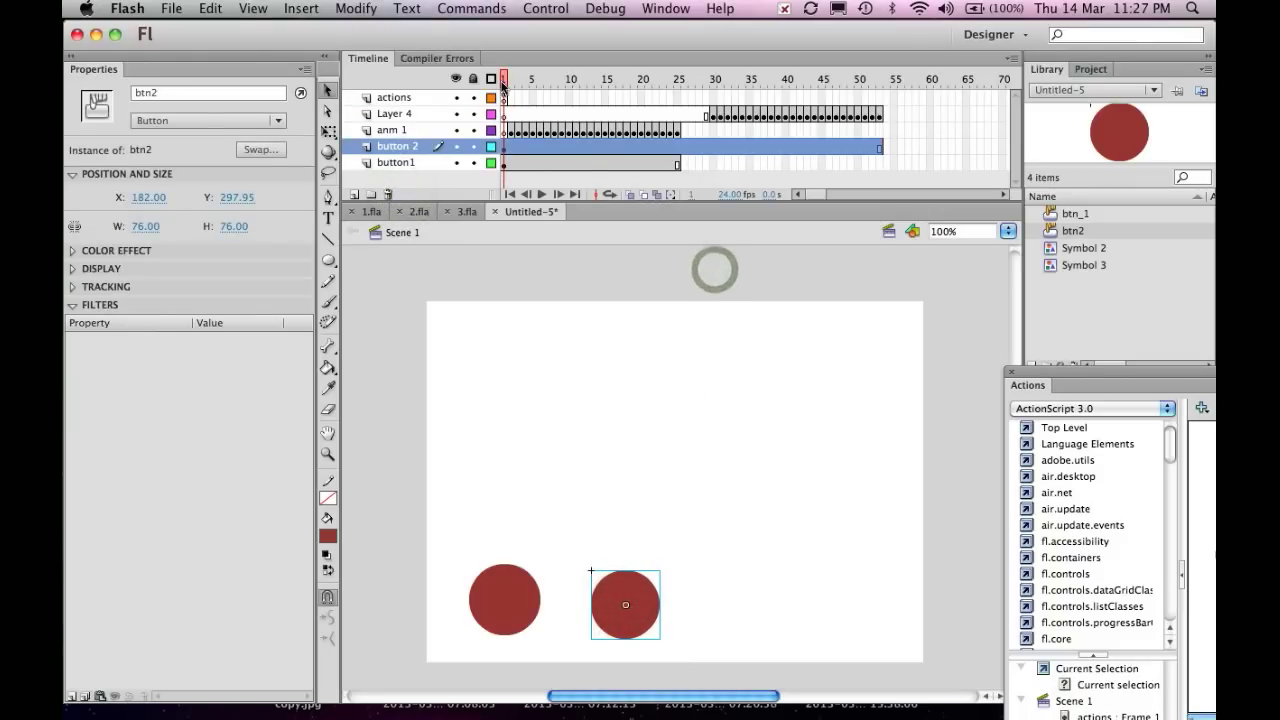
Insert a blank keyframe at frame 25 of the actions layer, where the first animation ends
drag(503, 82, 678, 76)
click(678, 98)
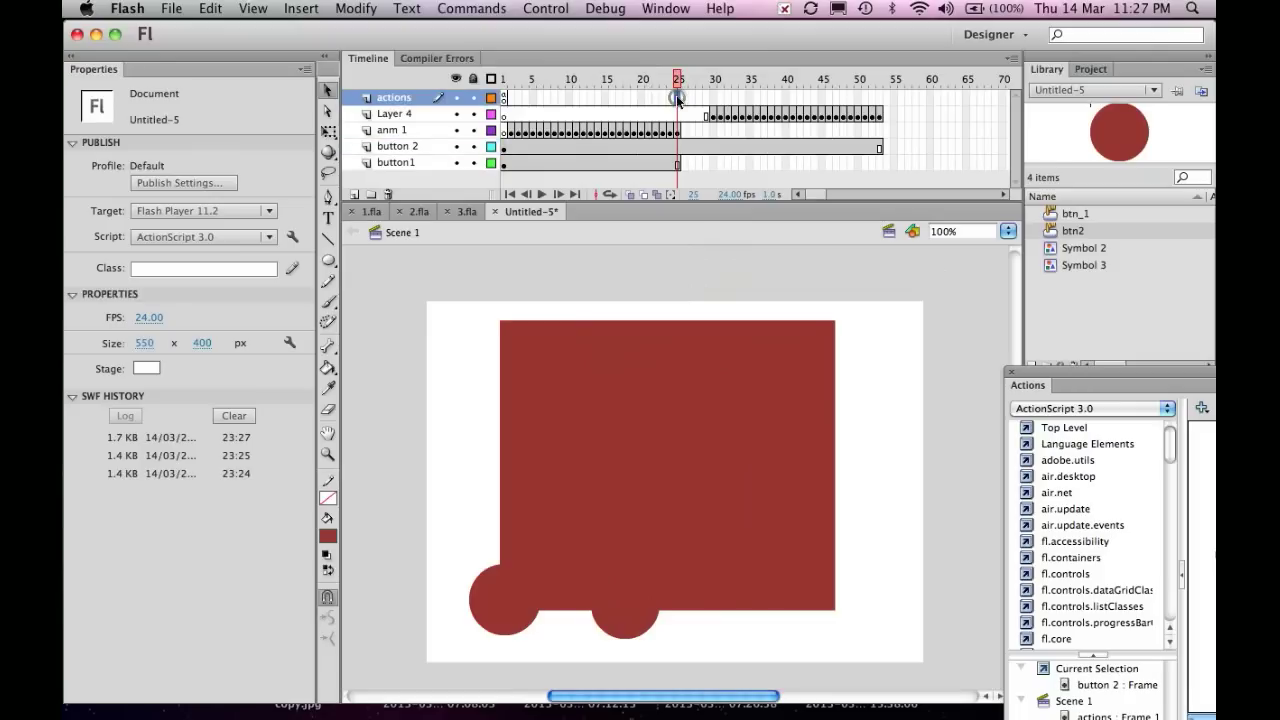
right_click(678, 99)
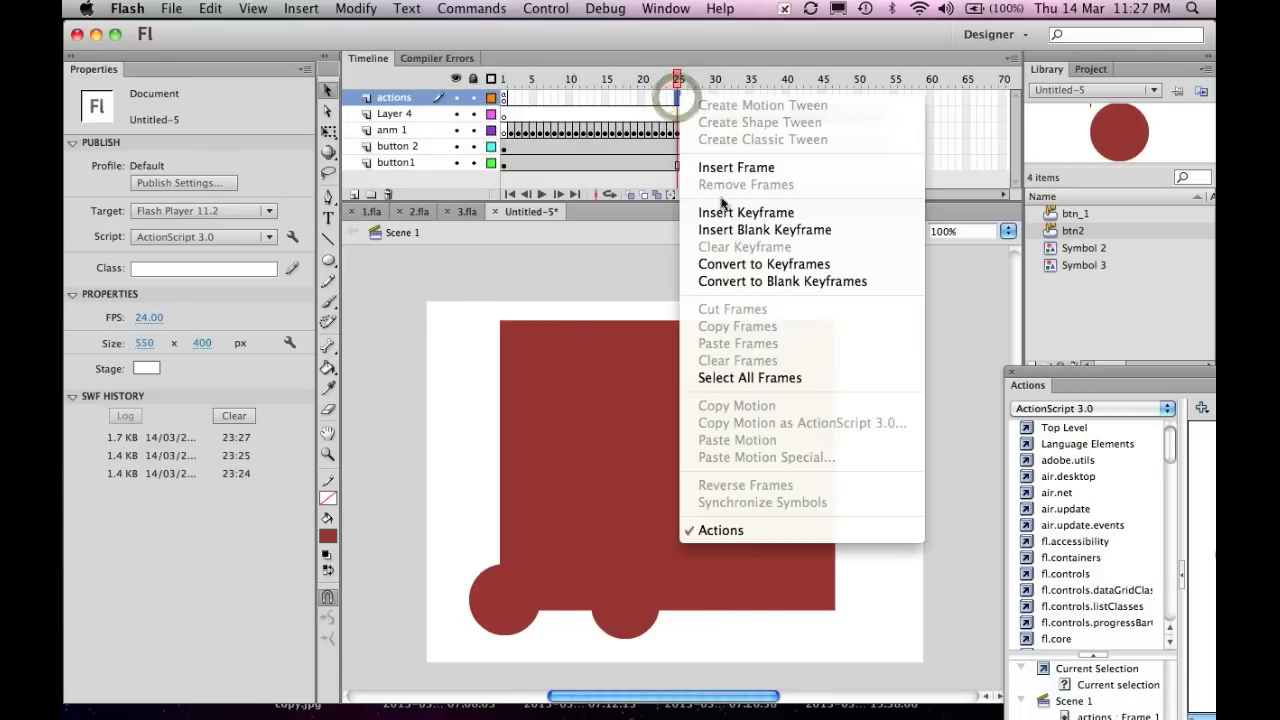
click(725, 229)
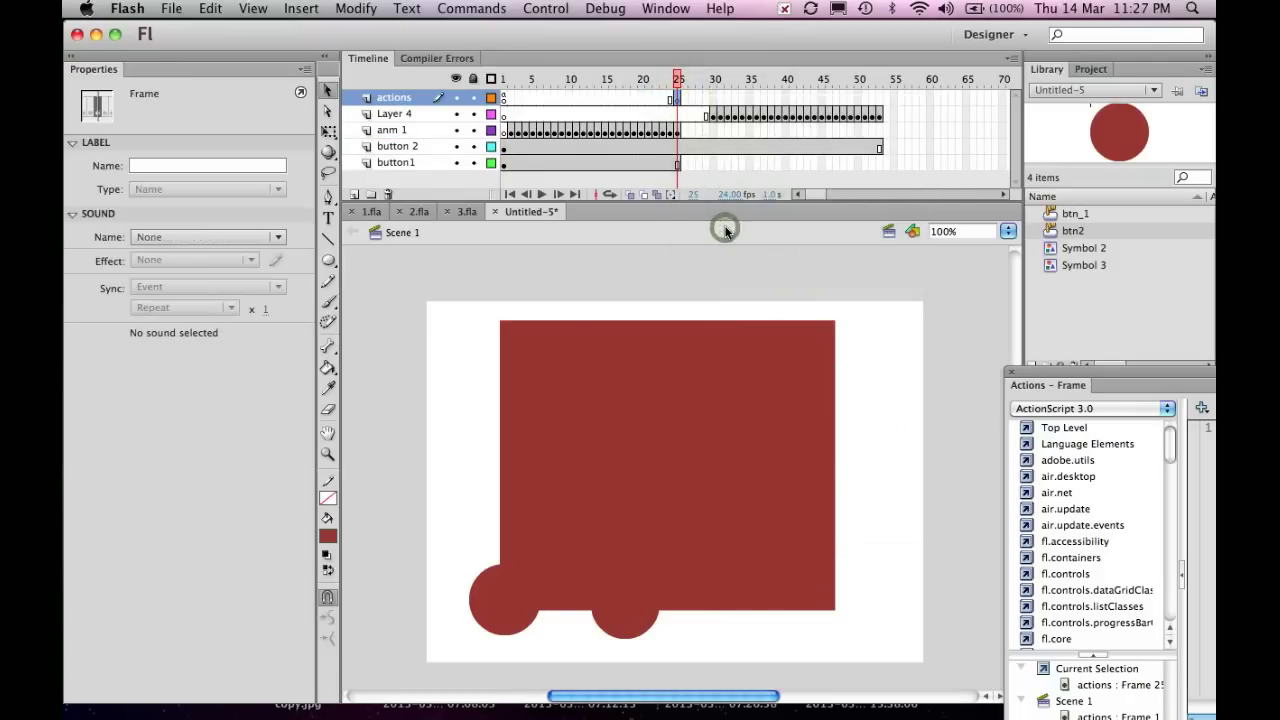
Add the script gotoAndPlay(1); to frame 25 of the actions layer
drag(1060, 372, 490, 283)
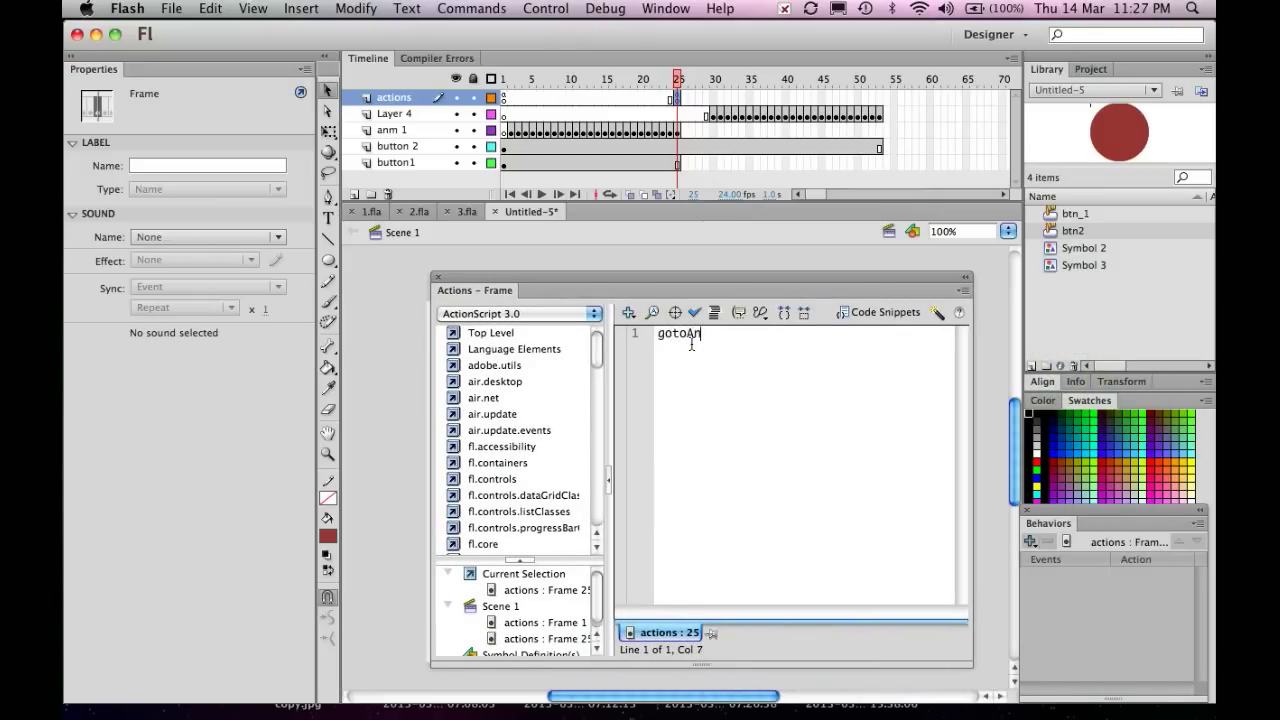
click(755, 337)
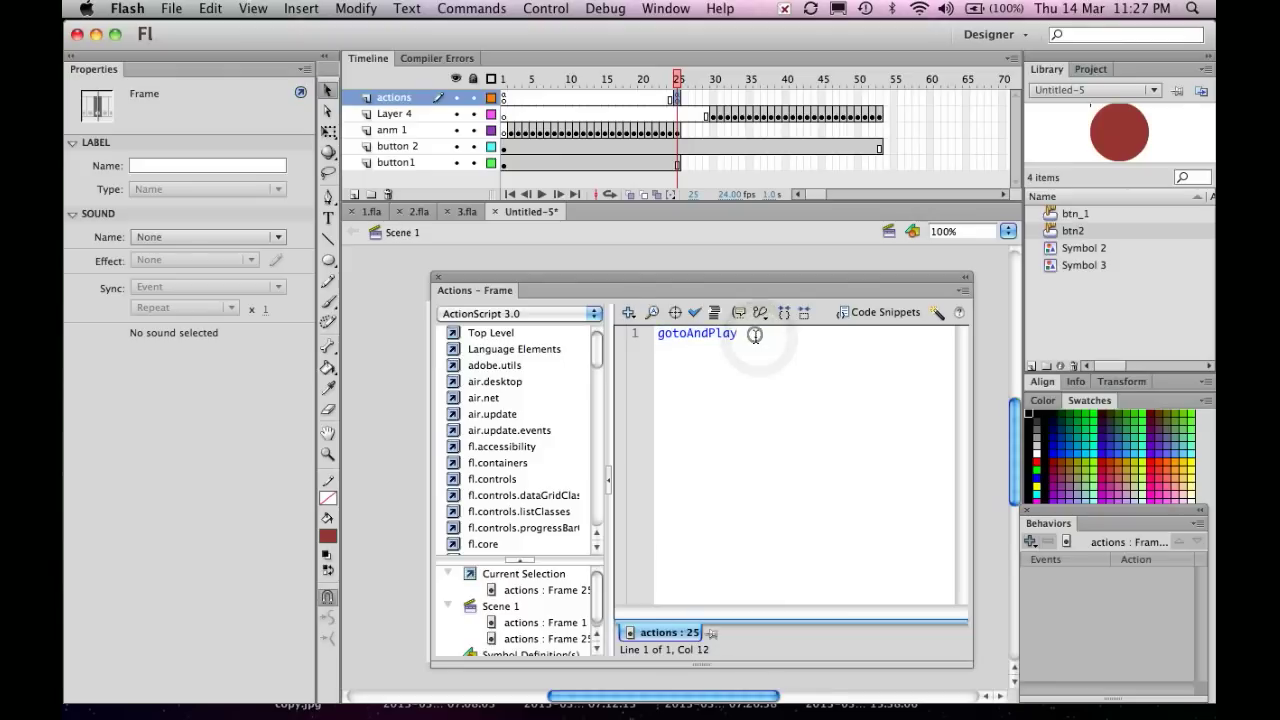
text())
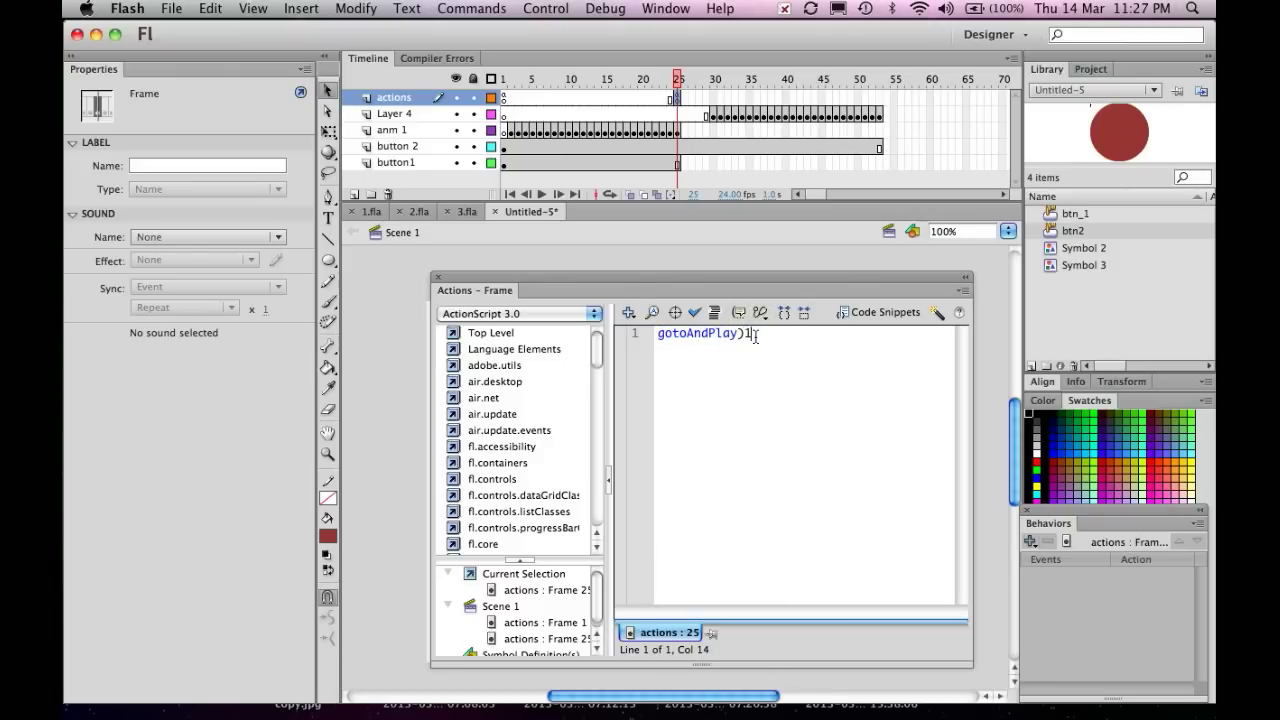
text((1))
mouse_move(679, 81)
mouse_down()
mouse_move(510, 80)
mouse_move(674, 80)
mouse_up()
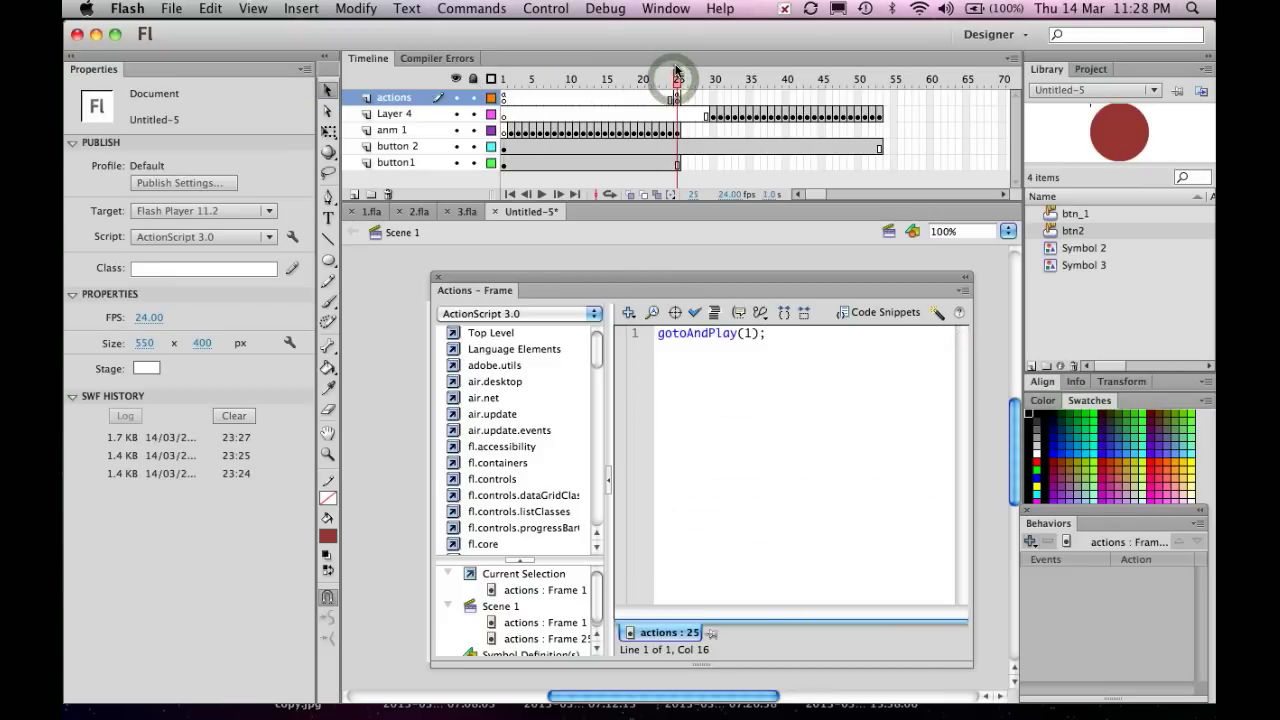
Move the Actions window off the stage, test the movie by triggering the first and second buttons, and close the preview
drag(543, 278, 935, 360)
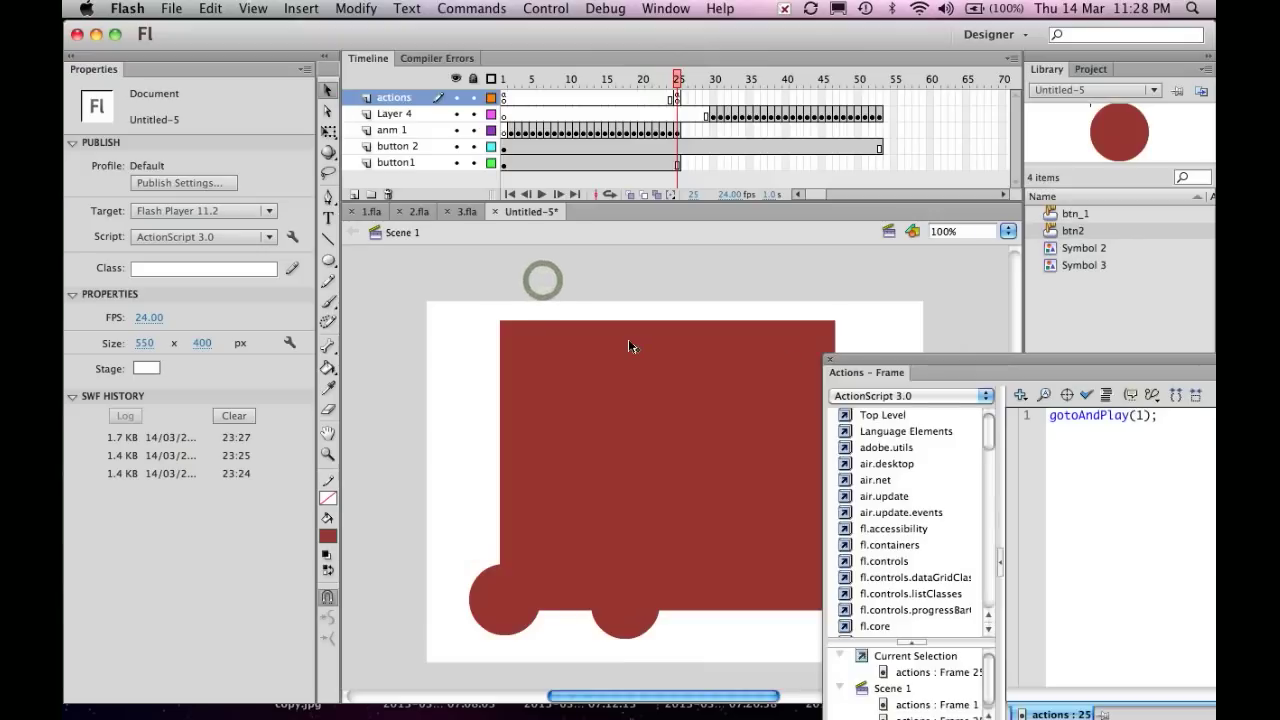
key(super+Return)
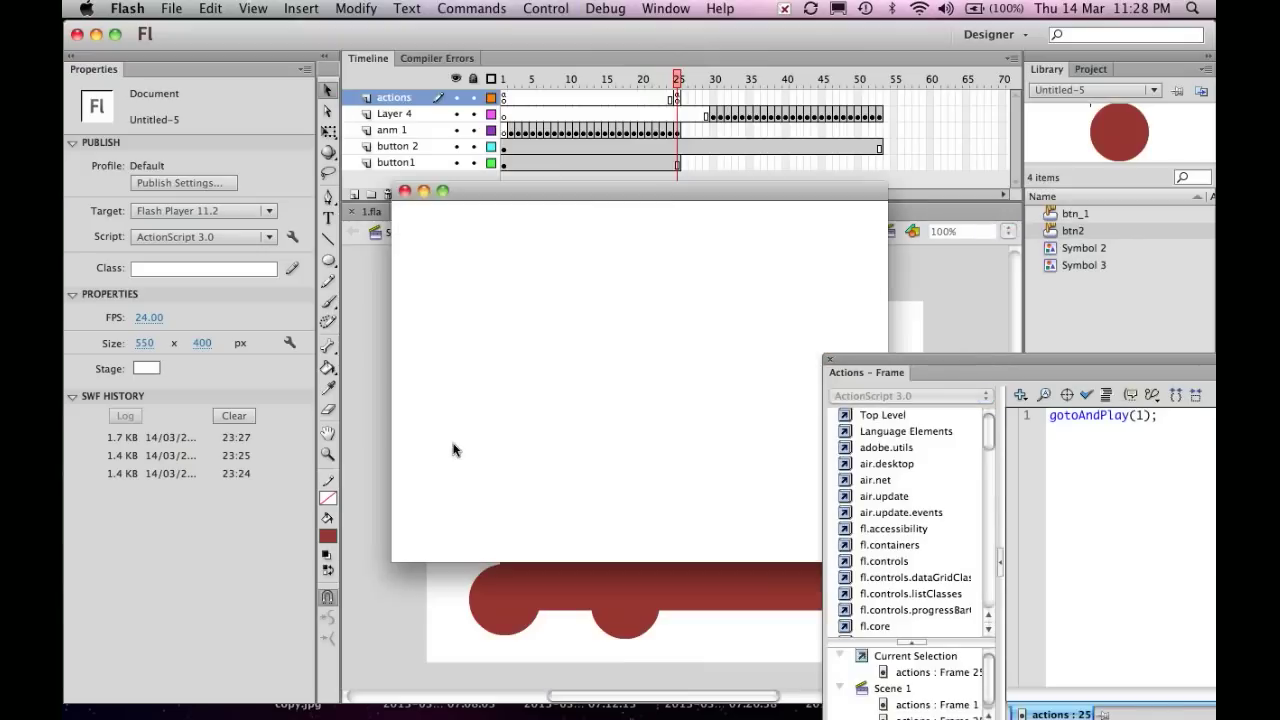
click(466, 527)
click(465, 527)
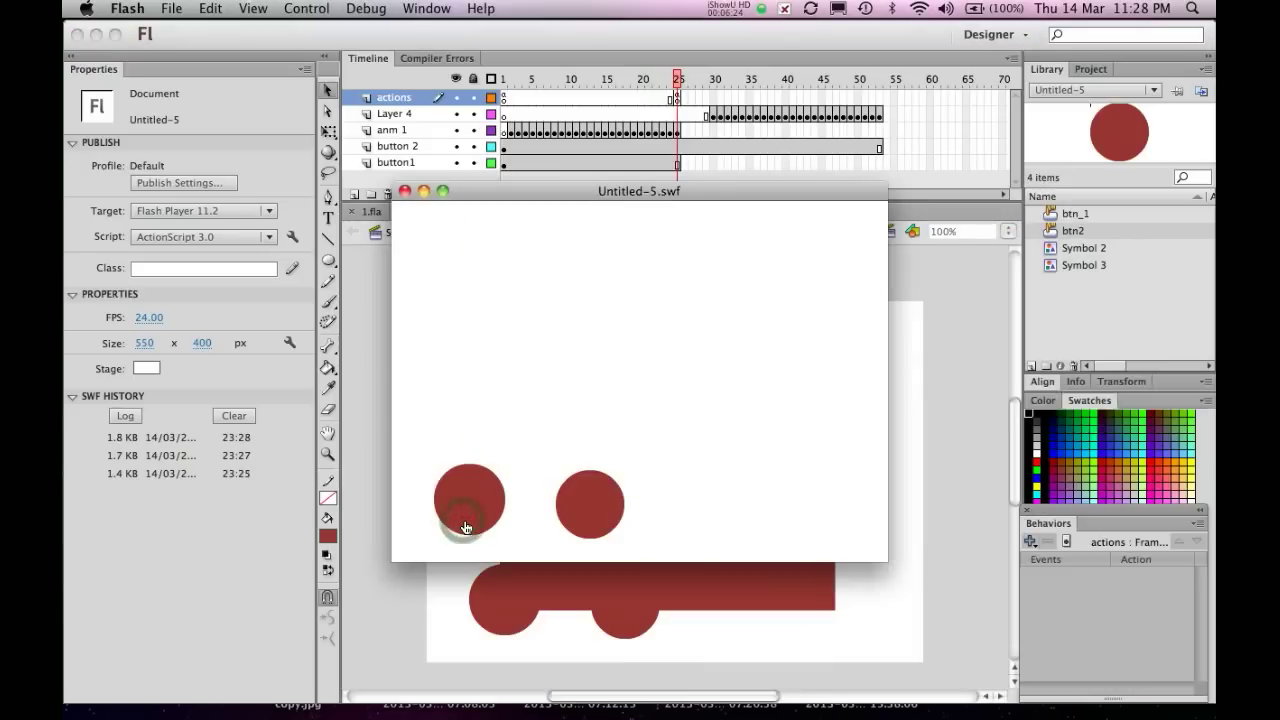
click(575, 516)
click(577, 516)
click(586, 510)
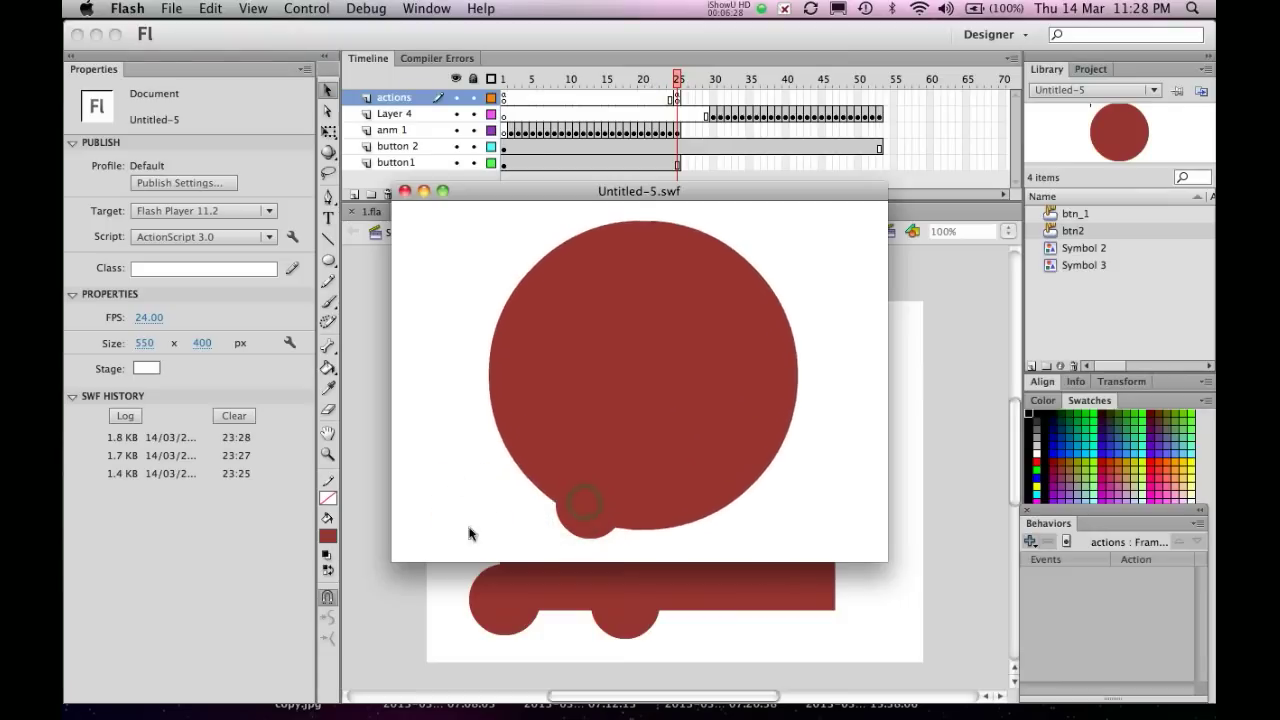
click(558, 518)
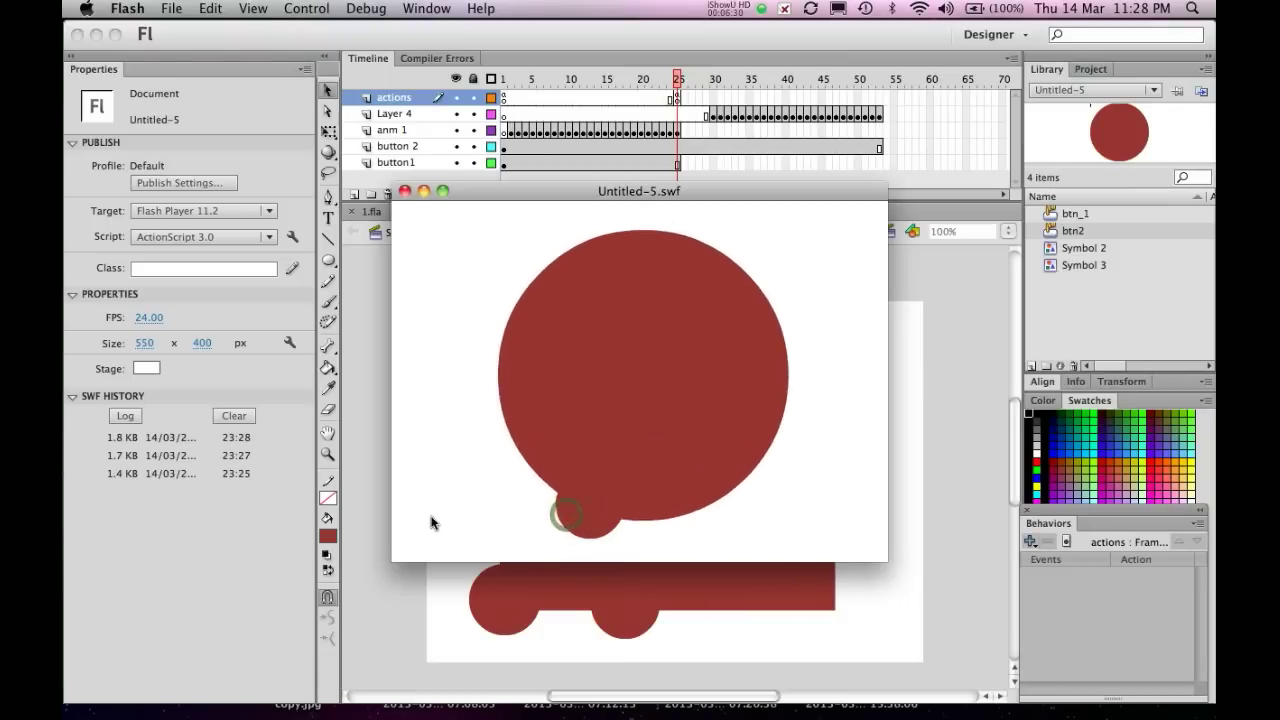
click(404, 191)
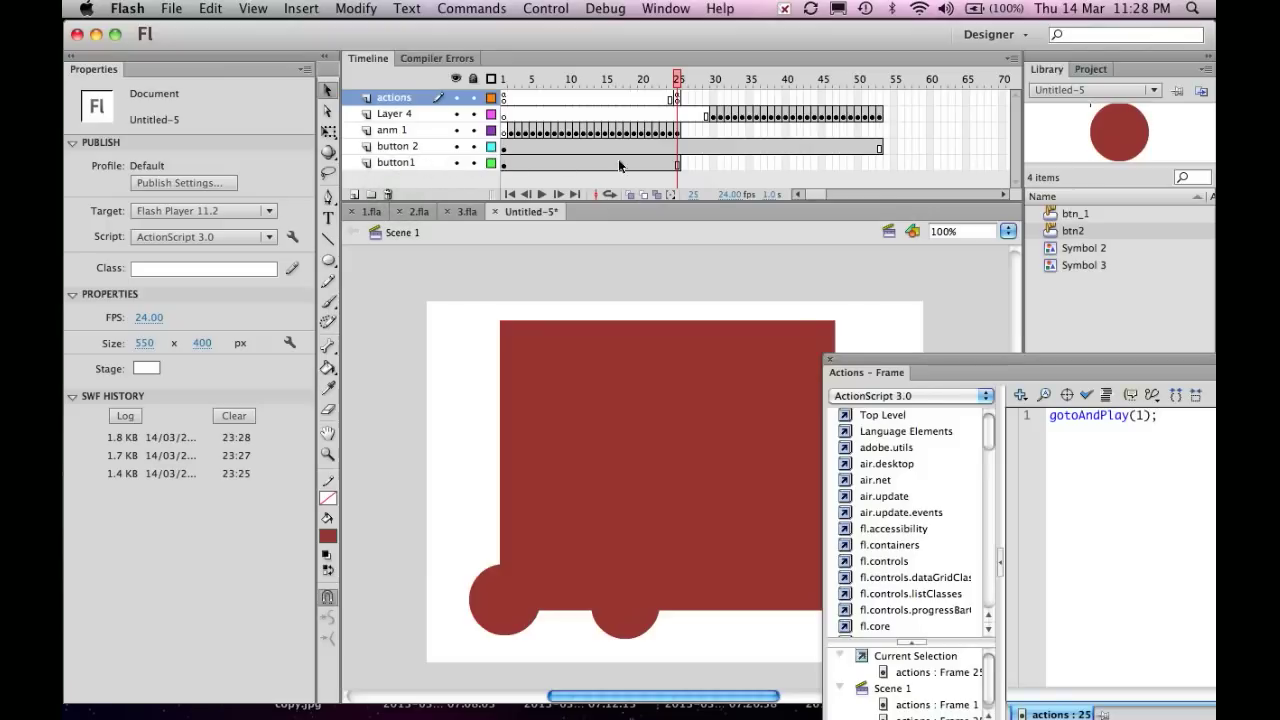
Extend the button1 layer with a frame at frame 53, where the second animation ends
mouse_move(677, 77)
mouse_down()
mouse_move(635, 84)
mouse_move(677, 74)
mouse_up()
click(878, 163)
right_click(878, 163)
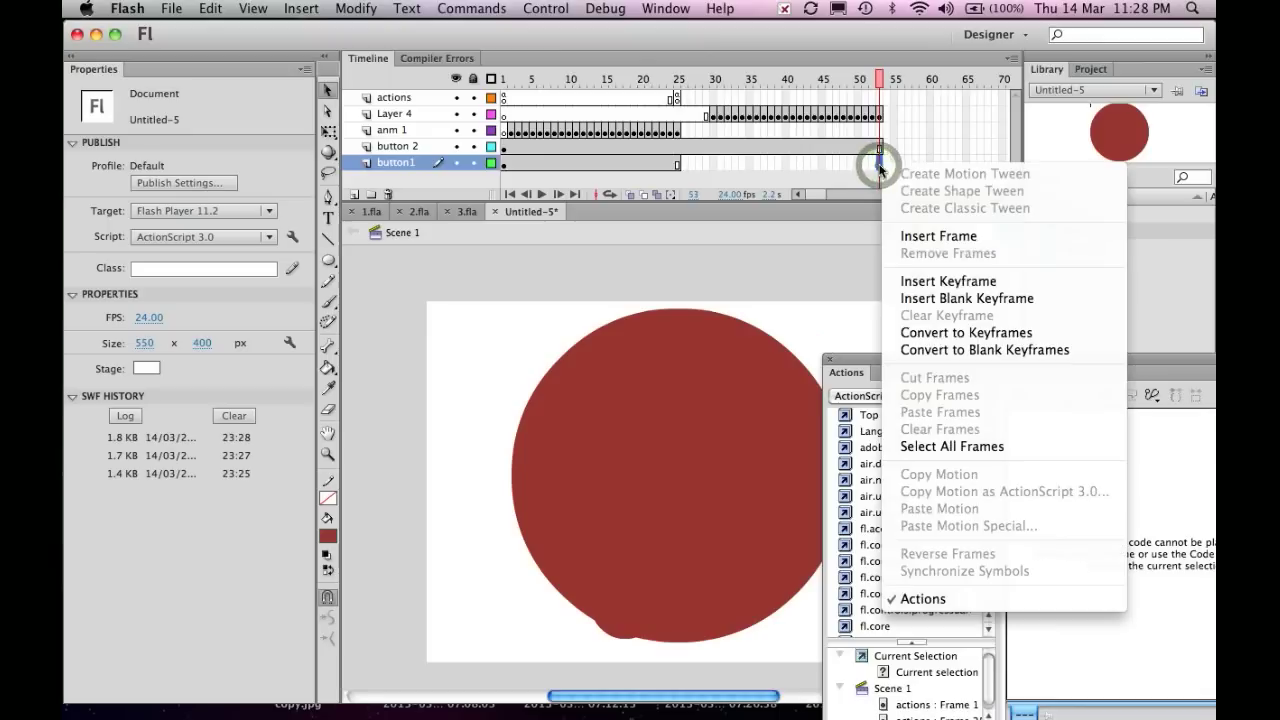
click(900, 236)
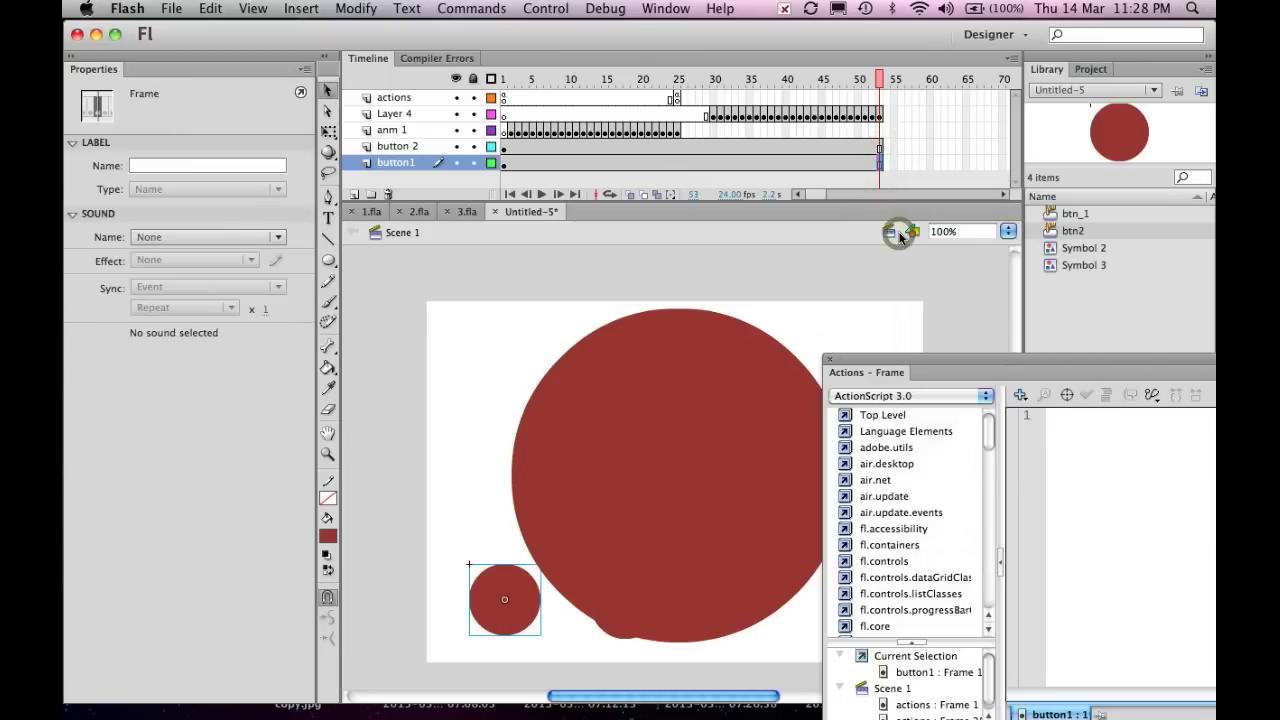
Retest the movie by triggering the second button and the first one, and close the preview
mouse_move(879, 84)
mouse_down()
mouse_move(500, 108)
mouse_move(512, 79)
mouse_move(886, 78)
mouse_up()
click(400, 163)
click(398, 147)
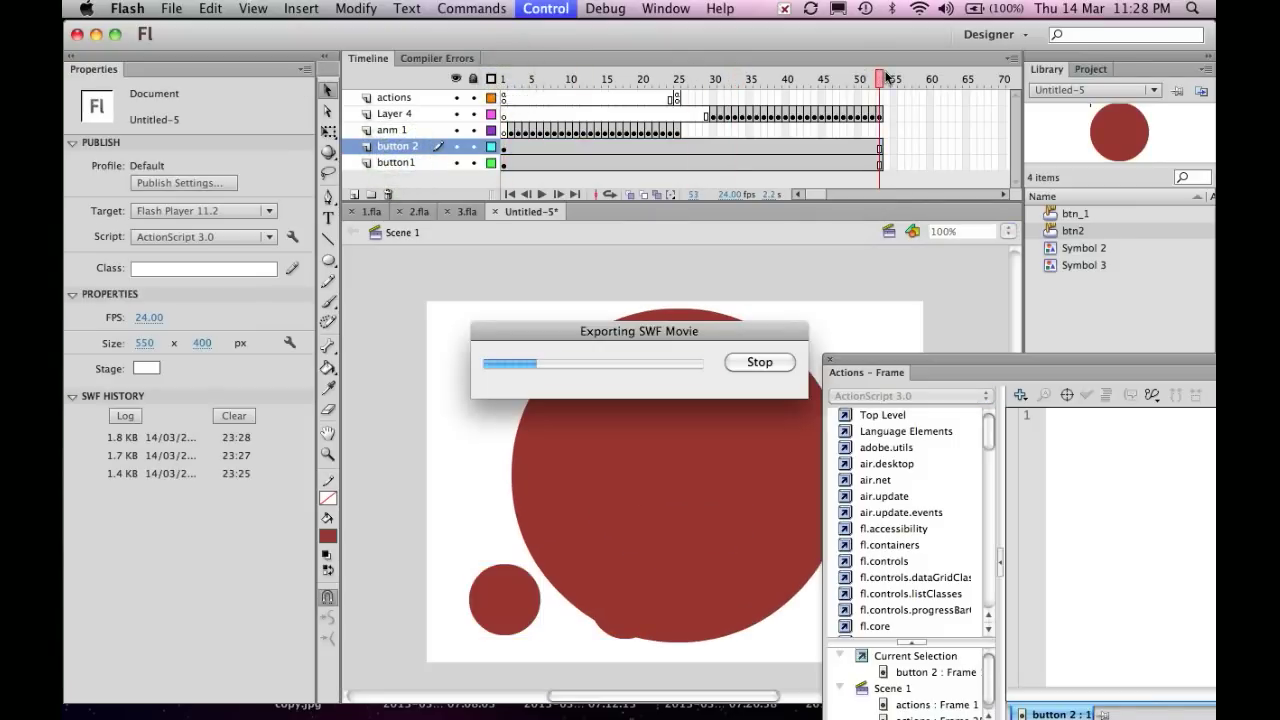
click(596, 512)
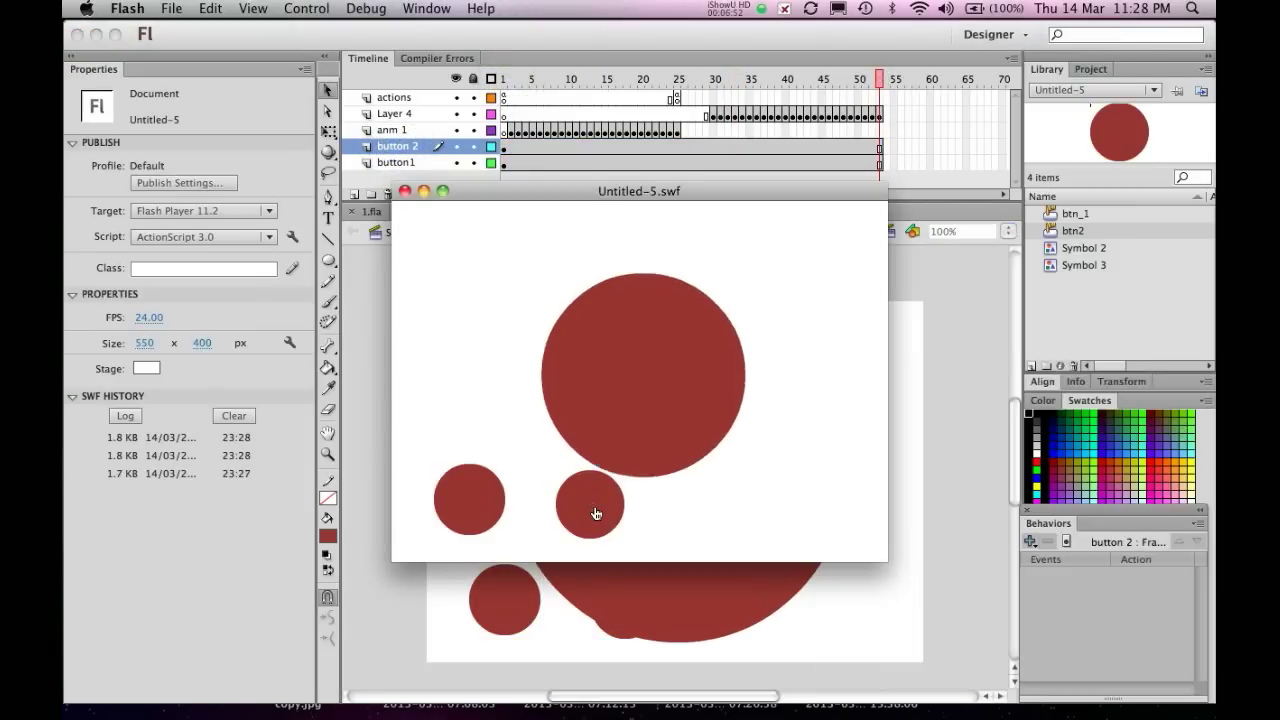
click(469, 508)
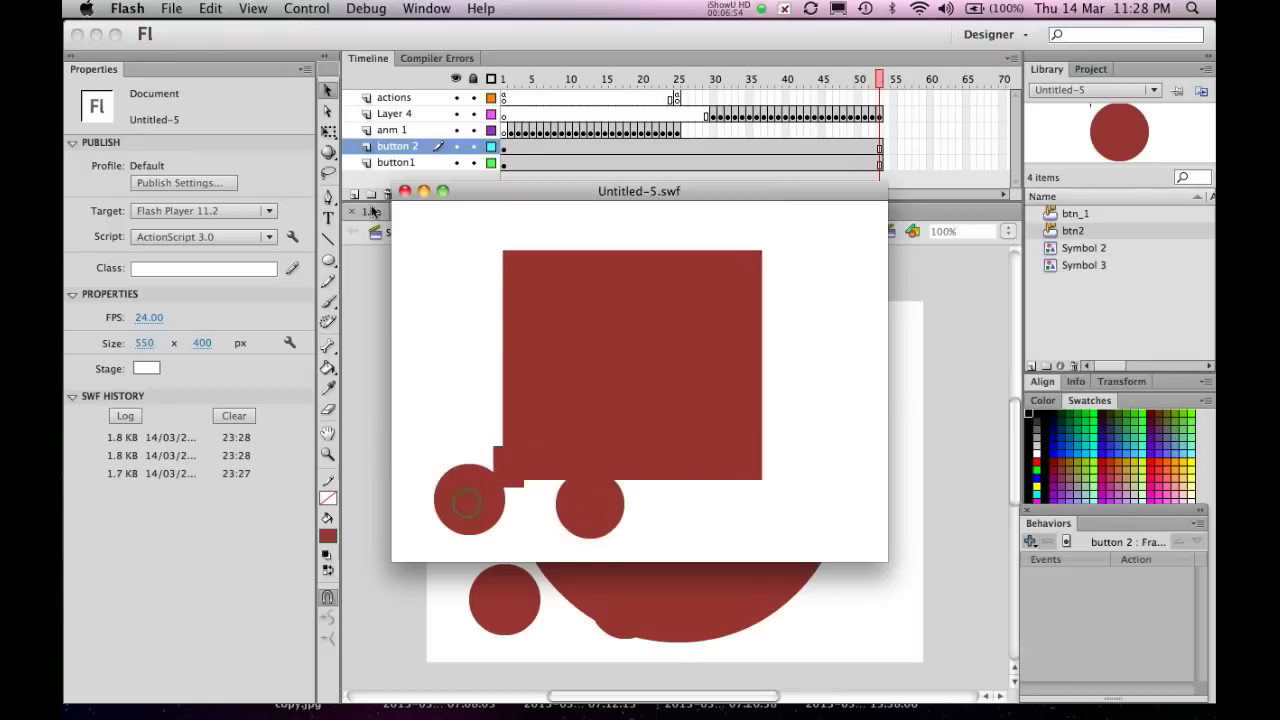
click(404, 190)
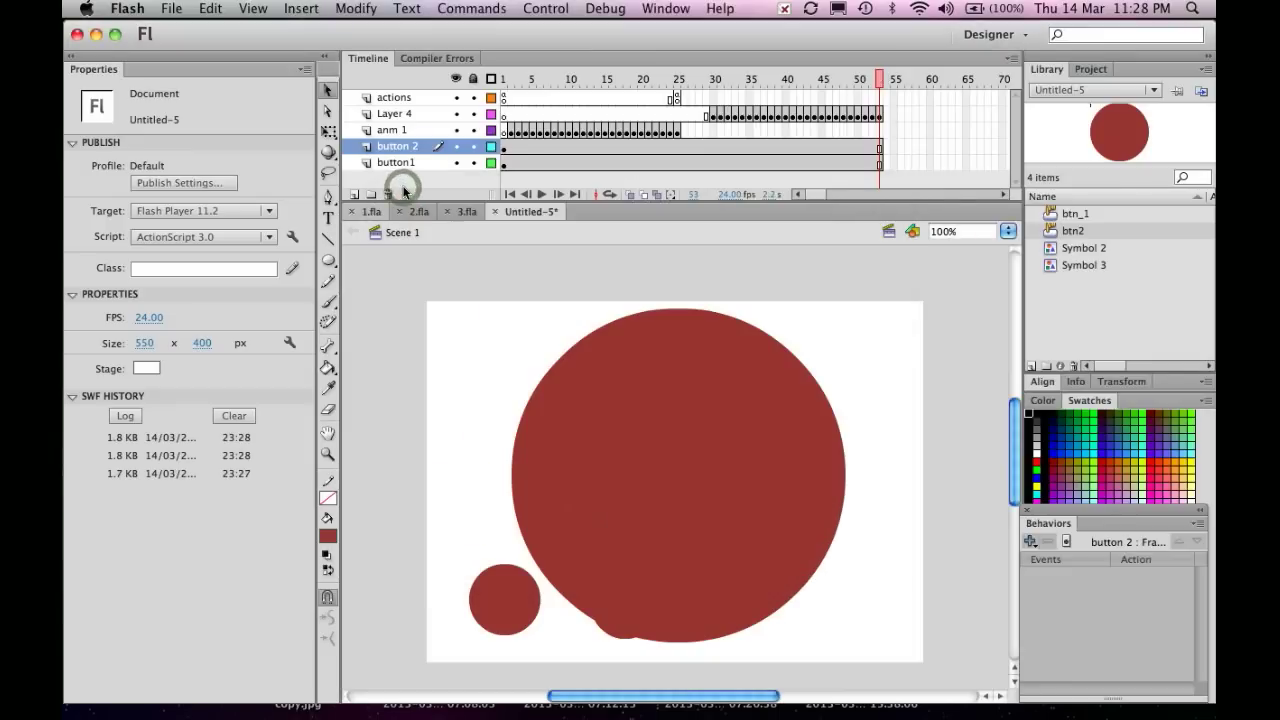
Add a new layer directly above button 2 and name it button3
click(352, 196)
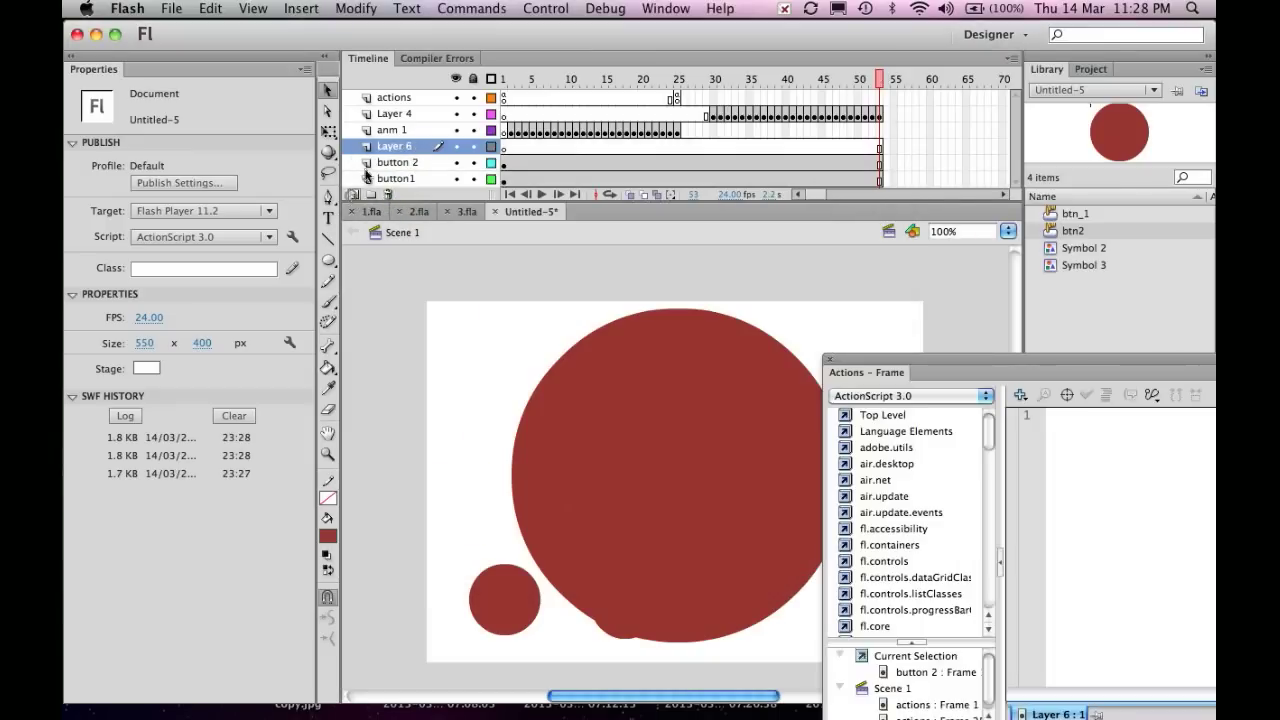
double_click(383, 147)
text(button3)
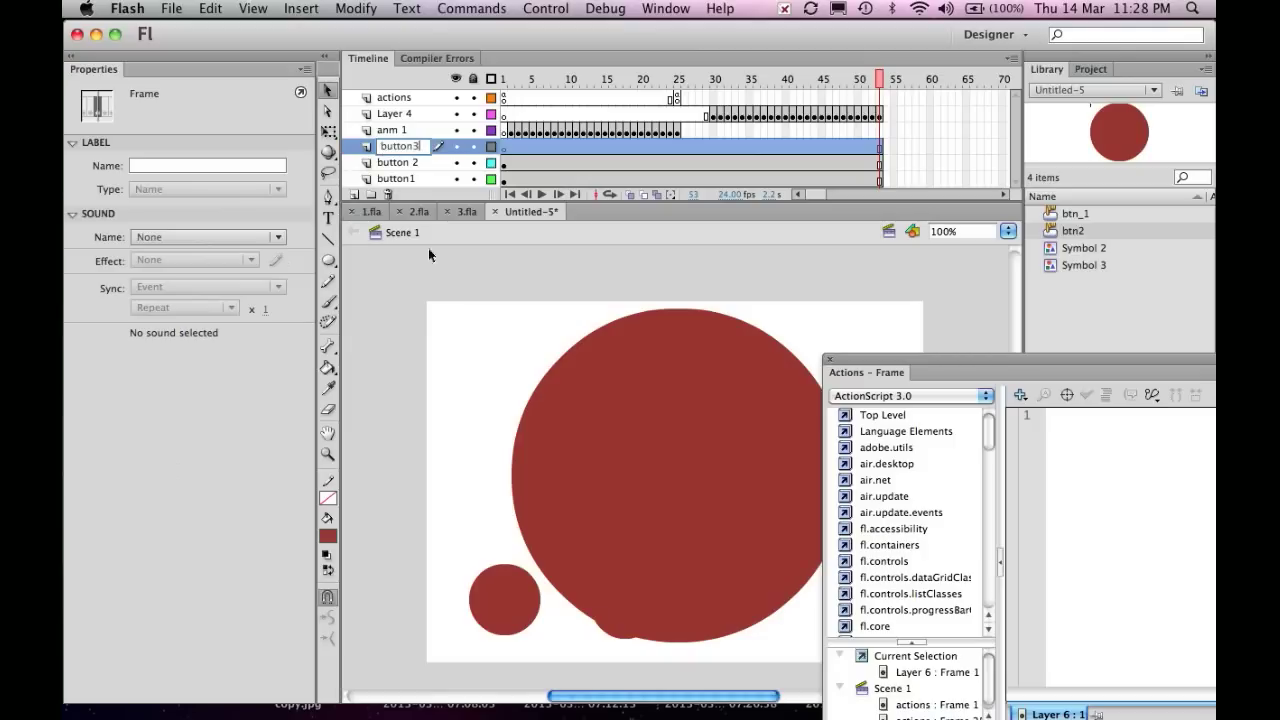
click(417, 335)
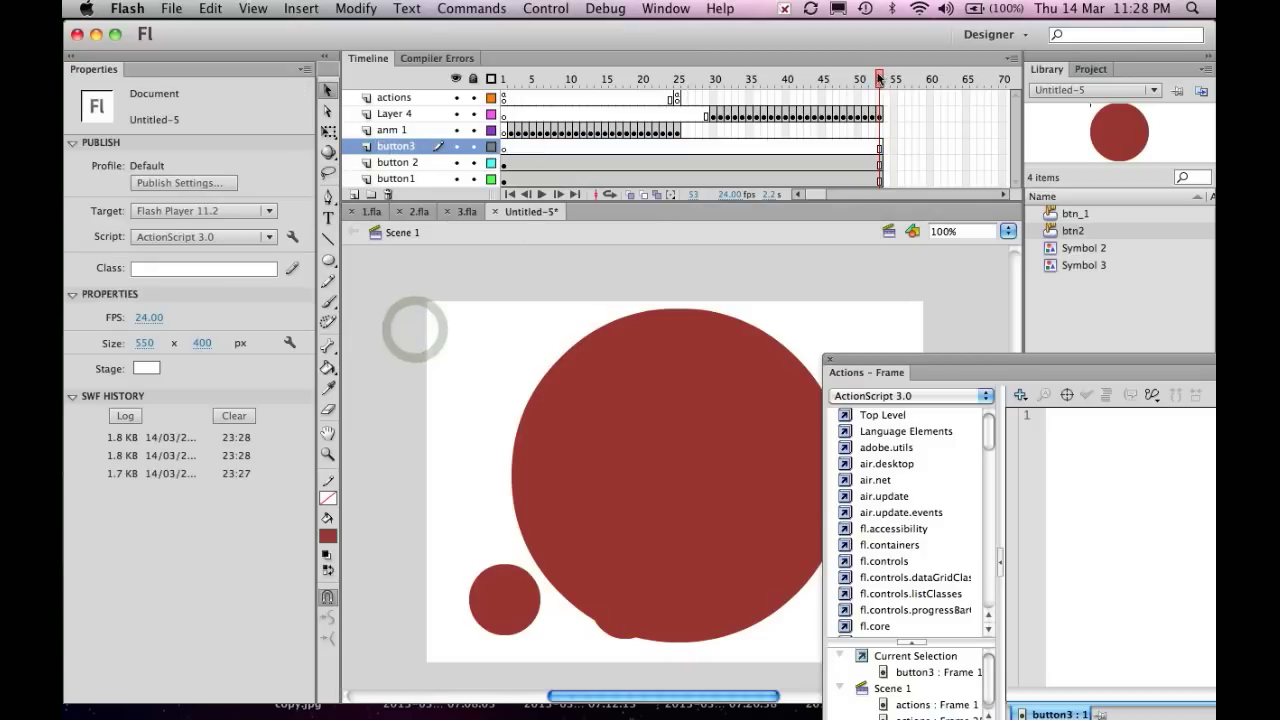
Draw a circle about 72.5 px wide on frame 1 of the button3 layer and place it at about X 305, Y 306
drag(866, 76, 478, 68)
drag(871, 360, 1119, 374)
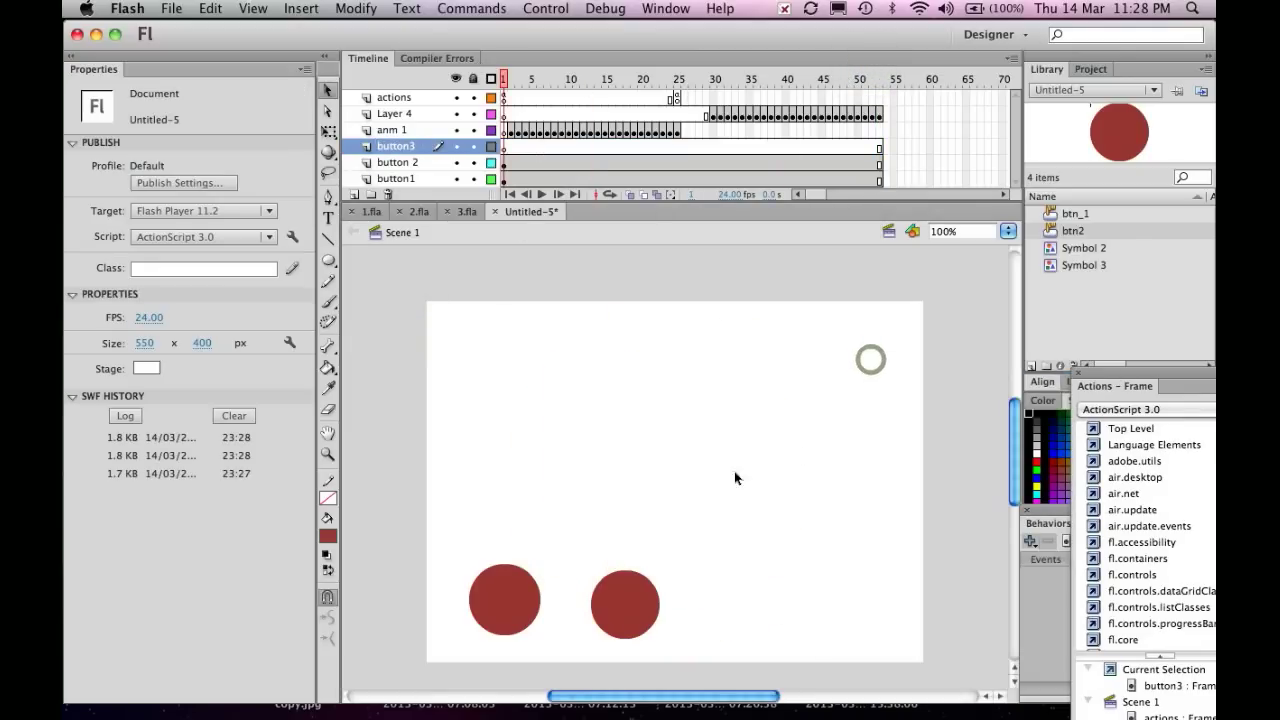
click(327, 261)
drag(744, 581, 809, 641)
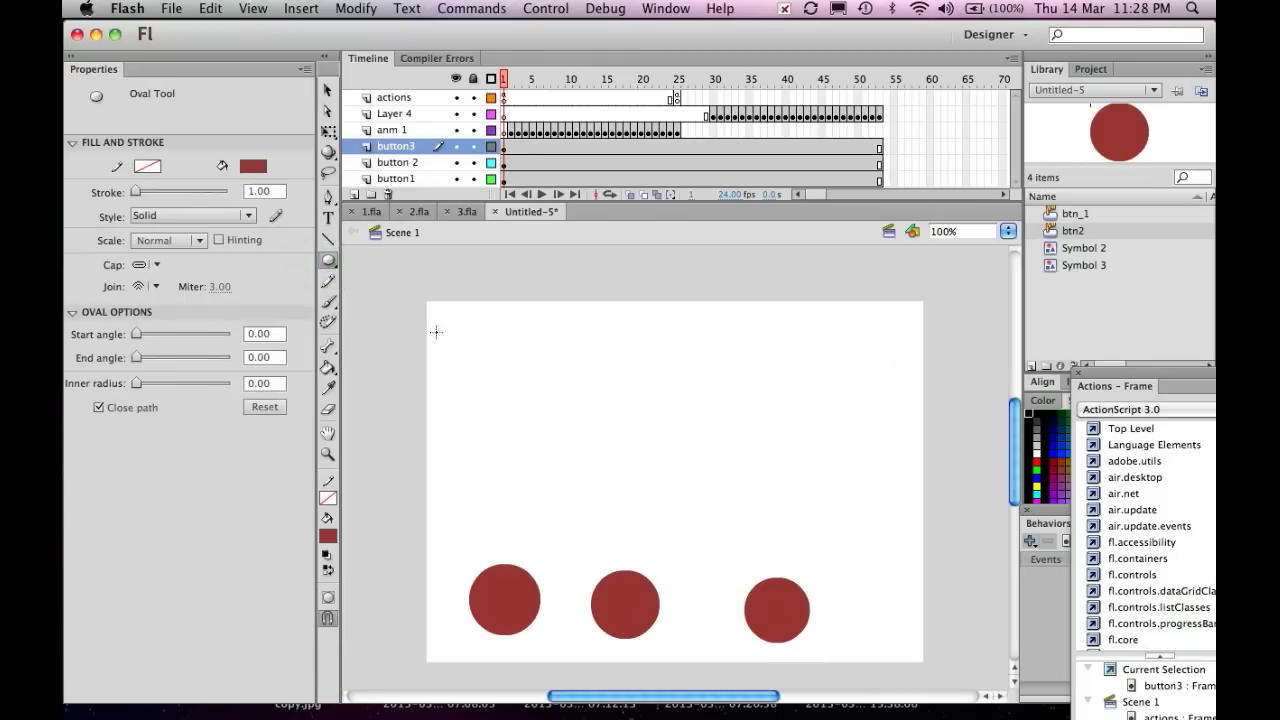
click(327, 91)
drag(762, 603, 720, 597)
Convert the third circle to a Button symbol named btn3
right_click(720, 597)
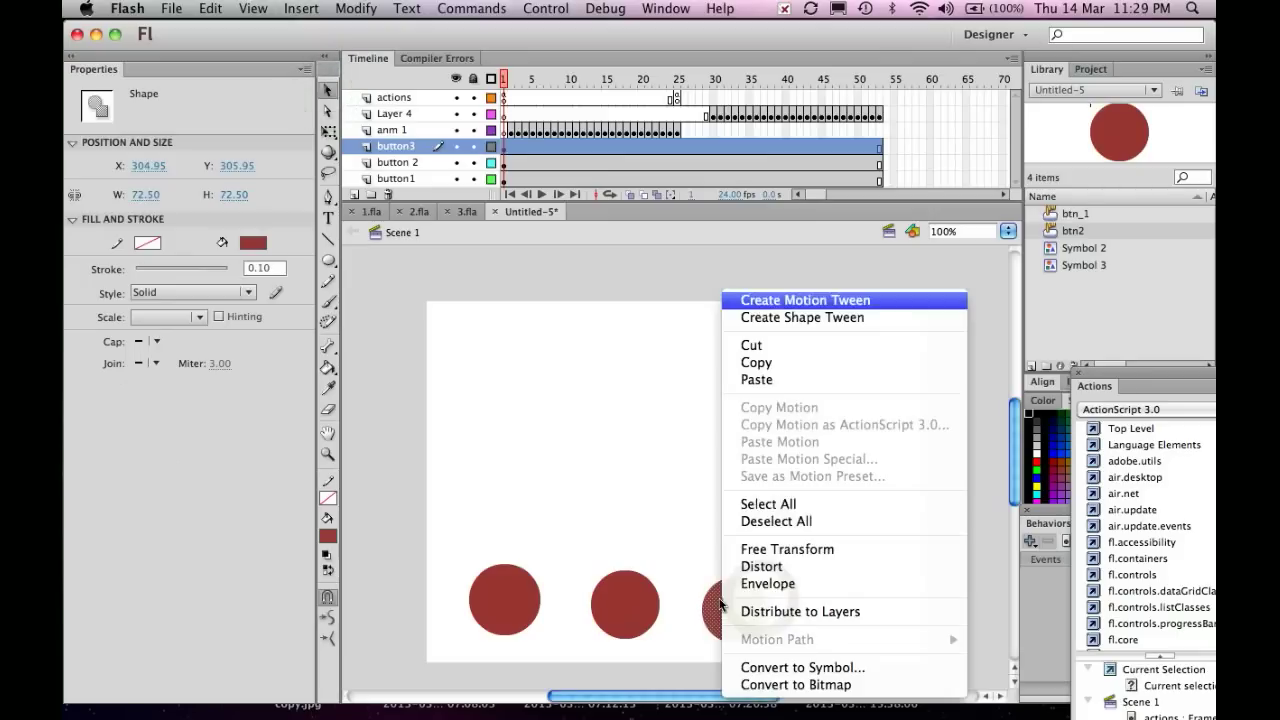
click(789, 668)
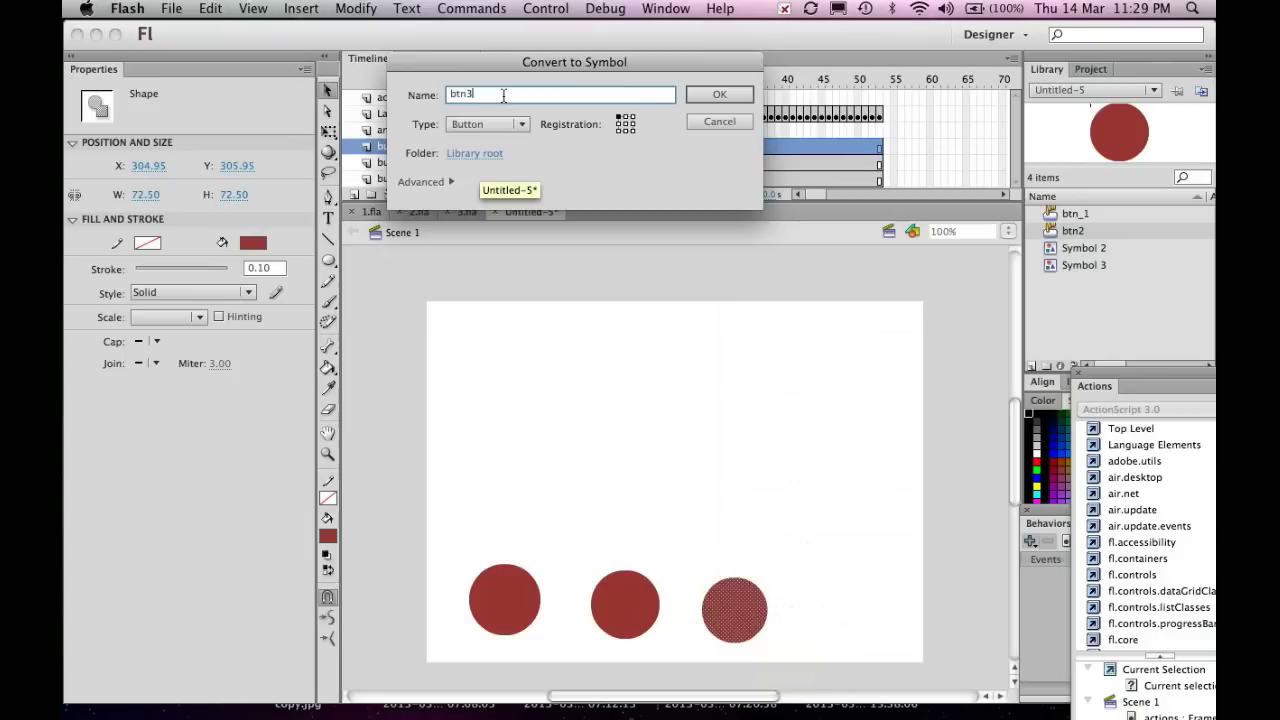
click(716, 100)
Give the third circle on the stage the instance name btn3
click(744, 584)
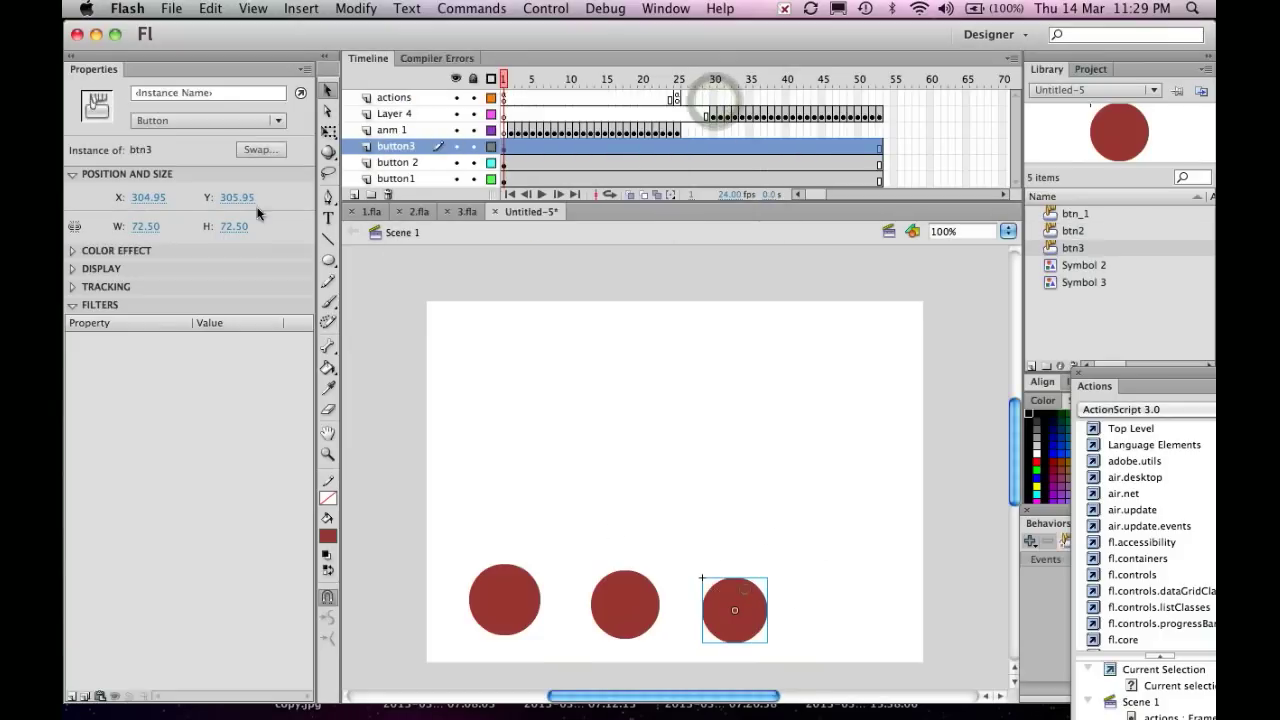
click(217, 96)
text(btn3)
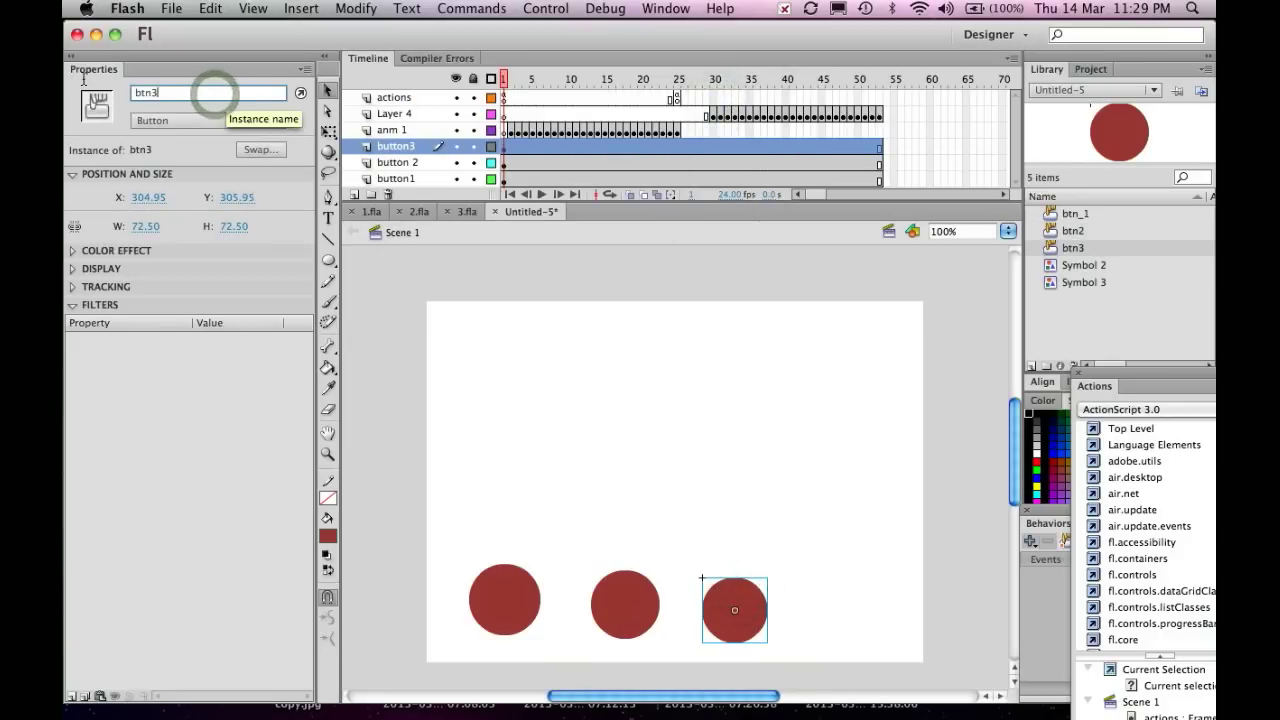
click(698, 550)
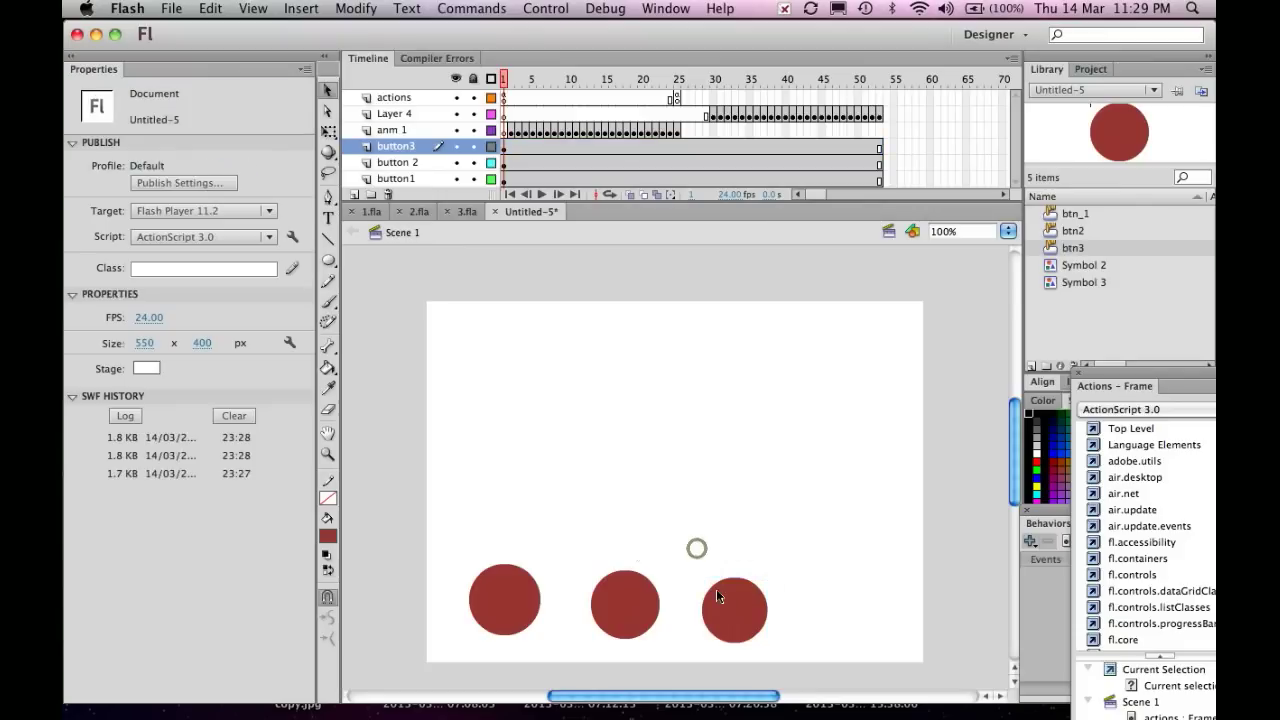
click(714, 588)
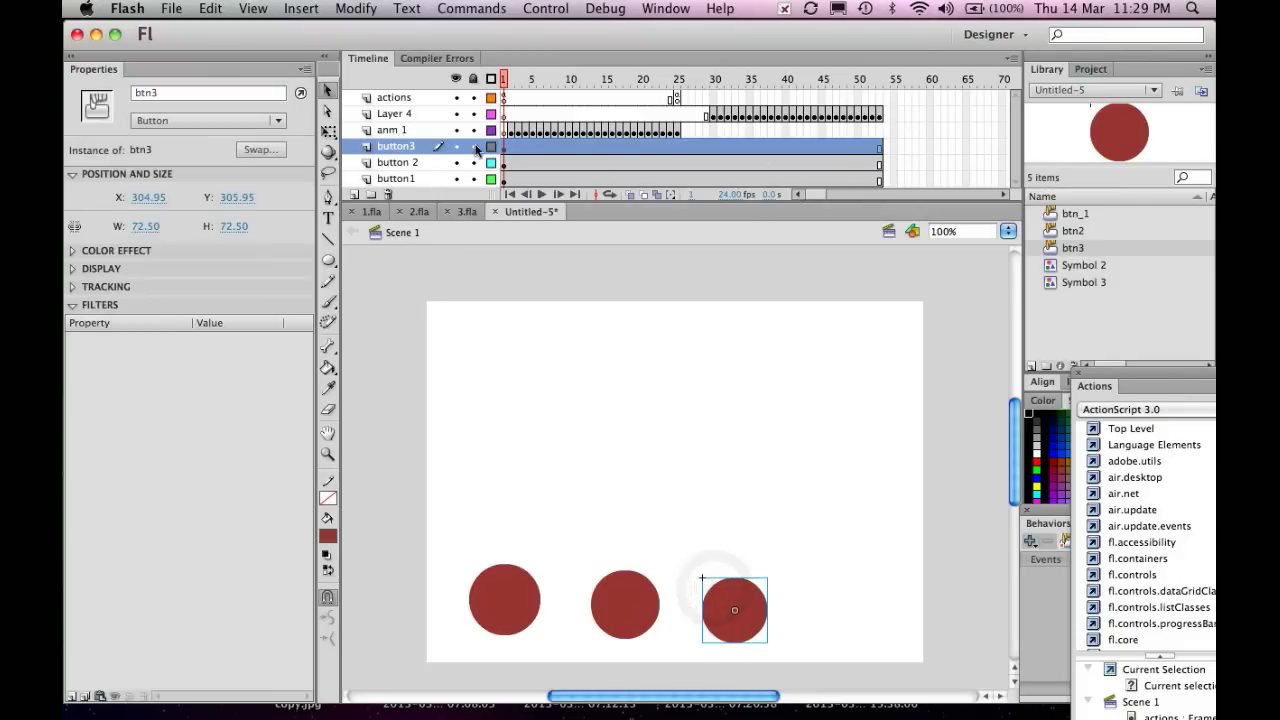
Rename Layer 4, which holds the second animation, as anm2
click(379, 131)
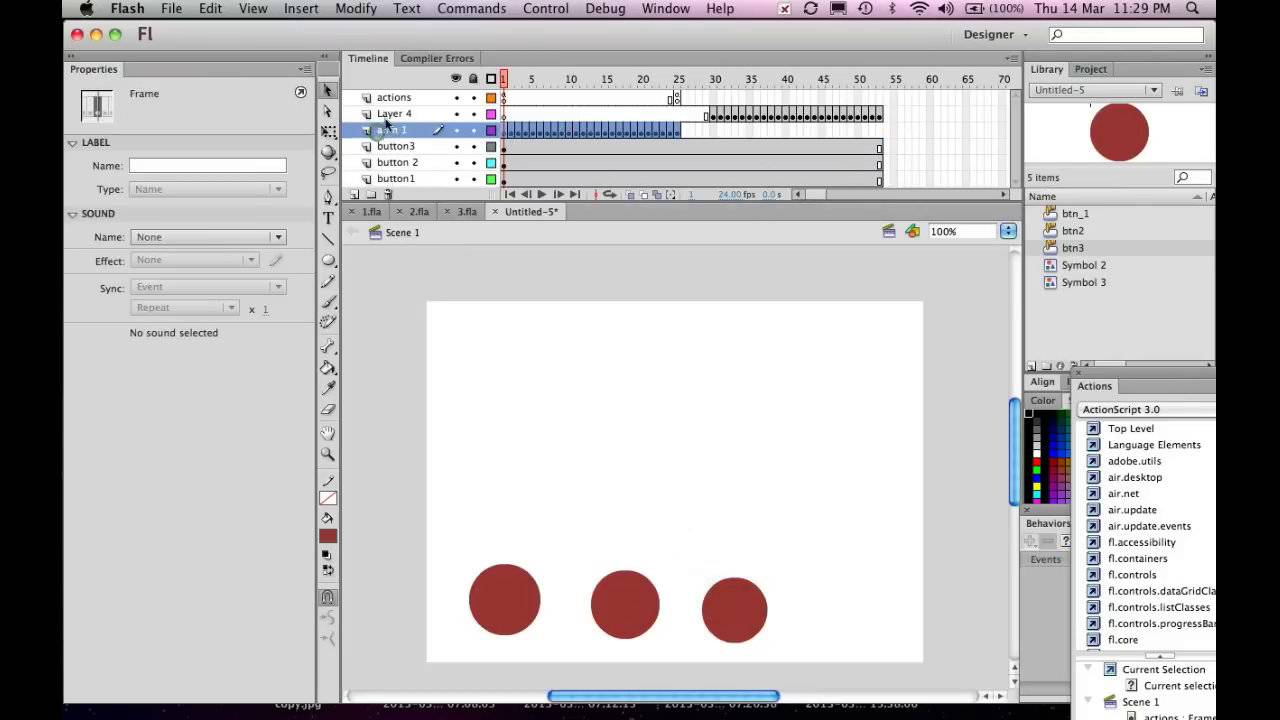
double_click(386, 115)
text(a)
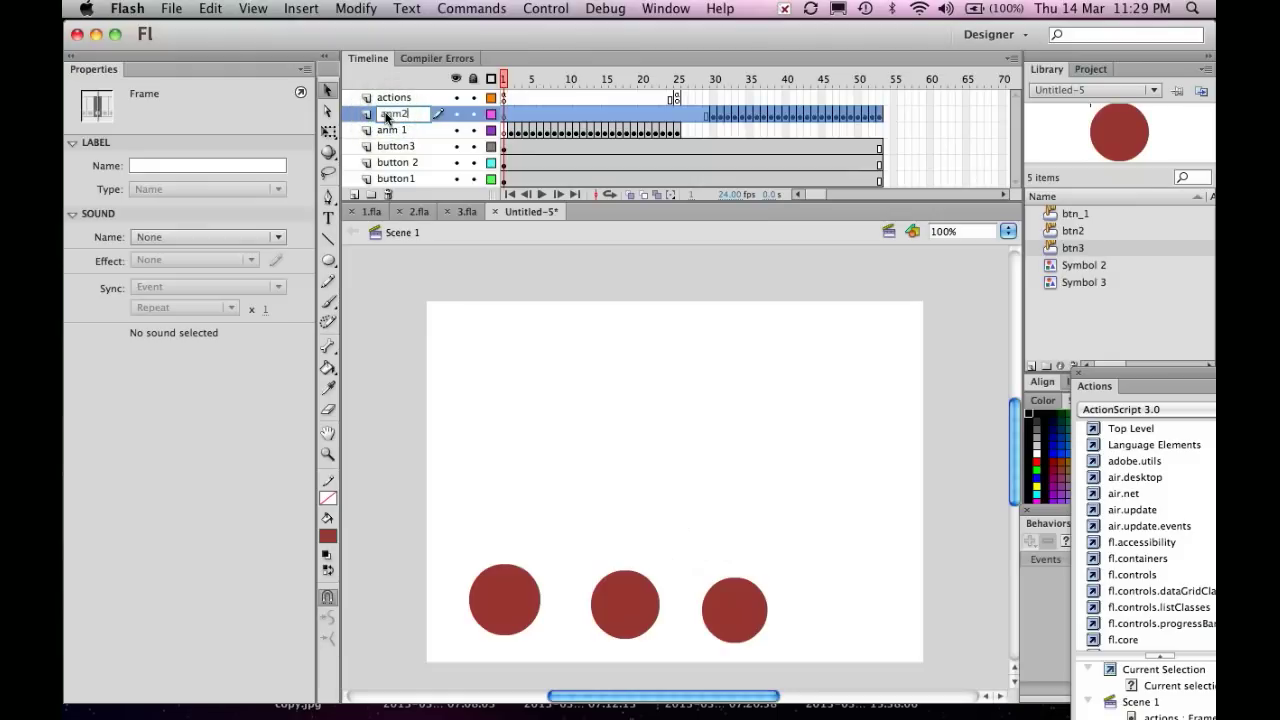
text(nm2)
click(386, 301)
Add a new layer above anm2 and name it anm3
click(354, 194)
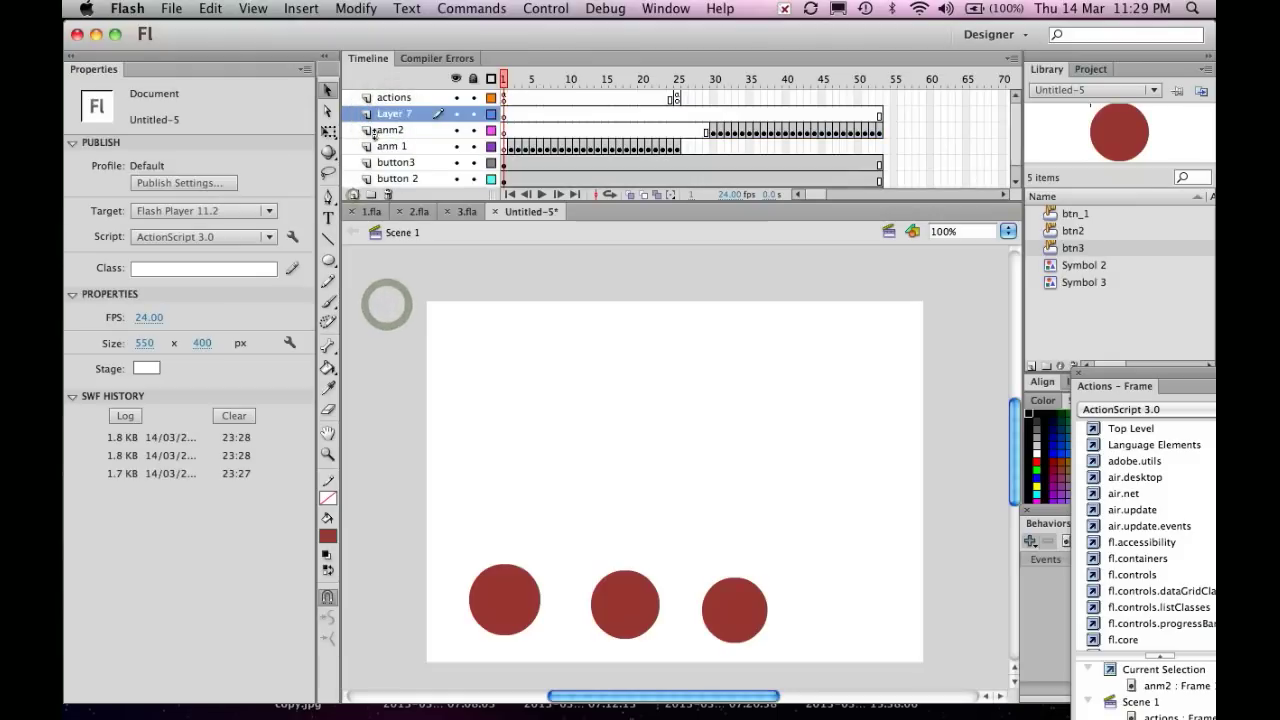
double_click(383, 118)
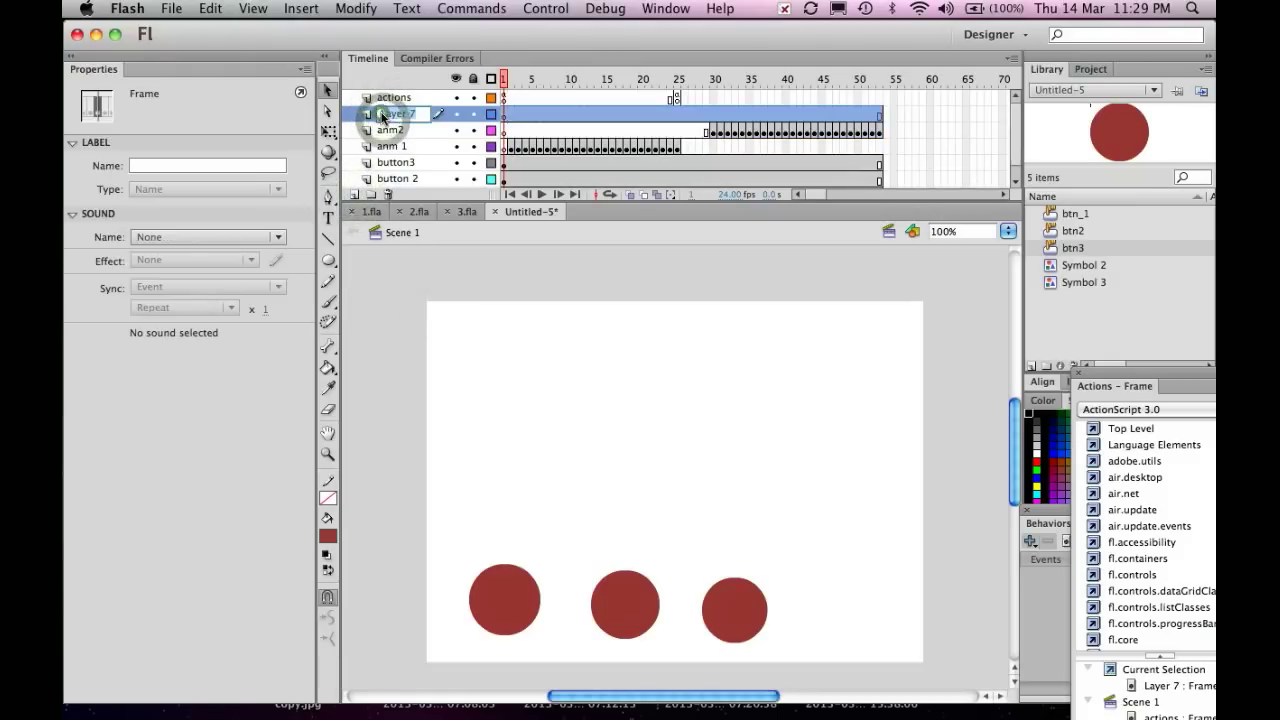
text(anm3)
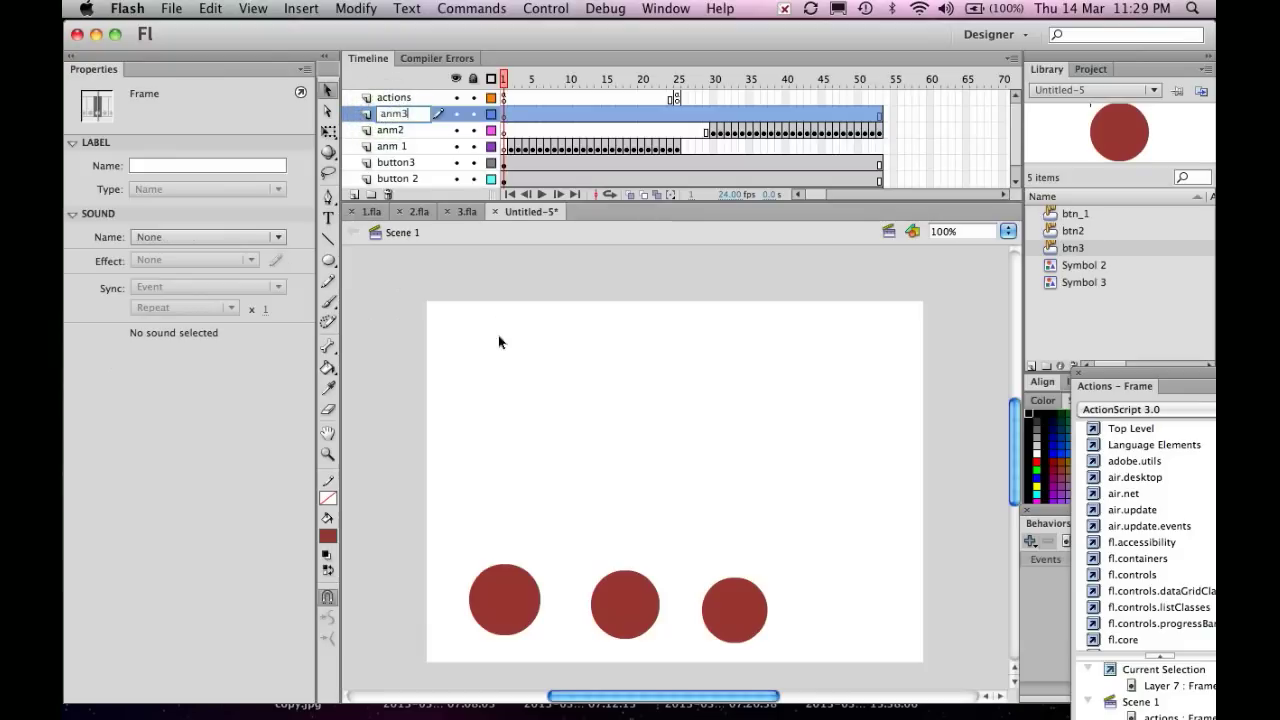
click(376, 312)
click(376, 307)
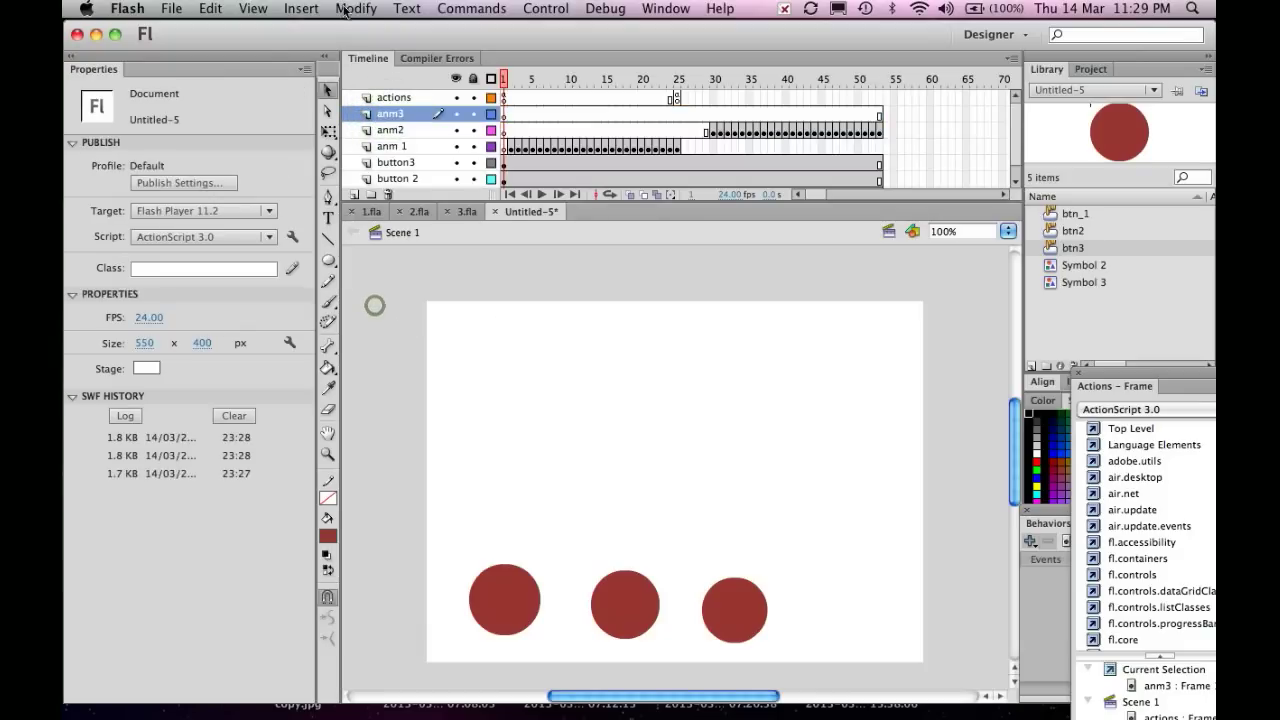
Import 3.swf from the flash movies folder to the stage on frame 1 of the anm3 layer
click(172, 12)
mouse_move(248, 258)
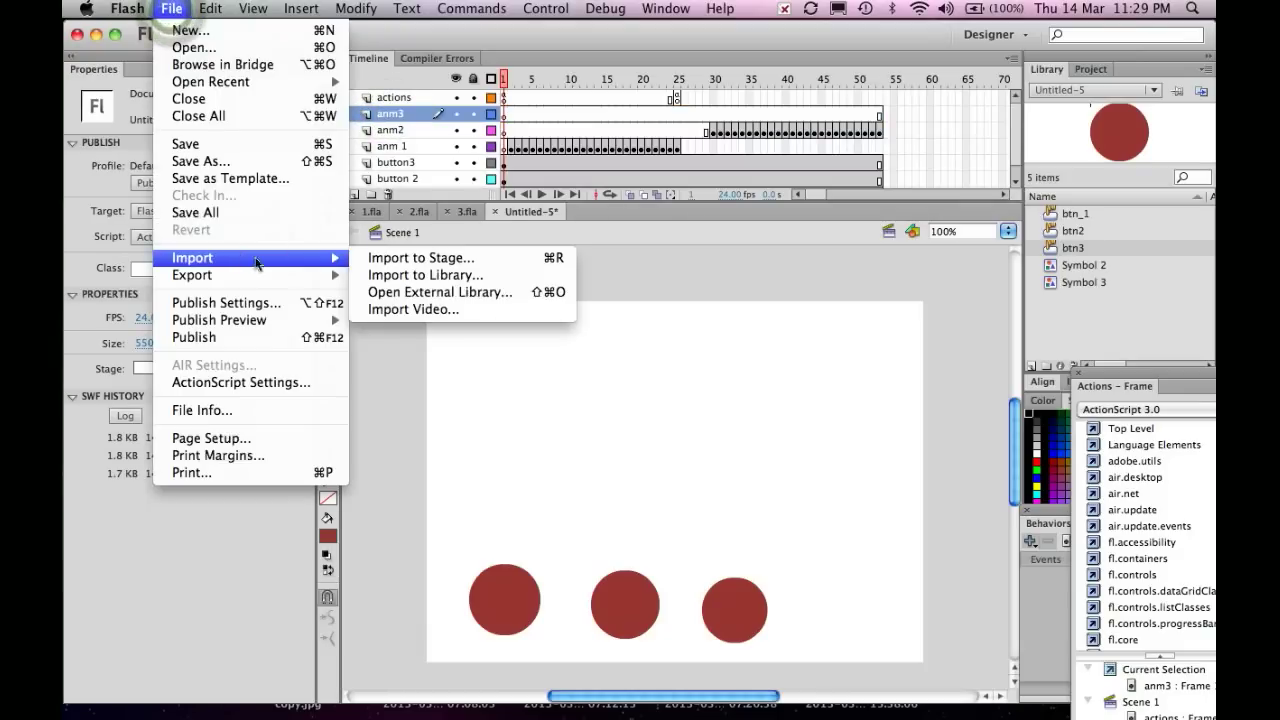
click(423, 260)
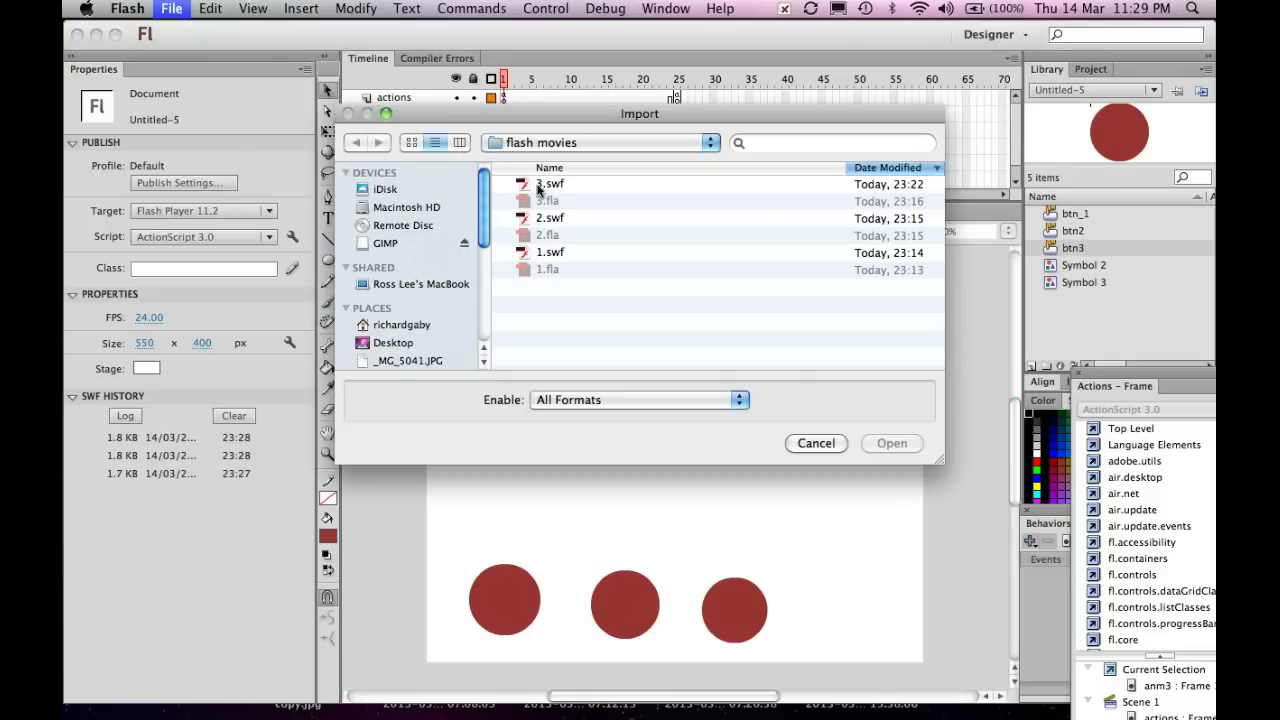
click(539, 187)
click(881, 447)
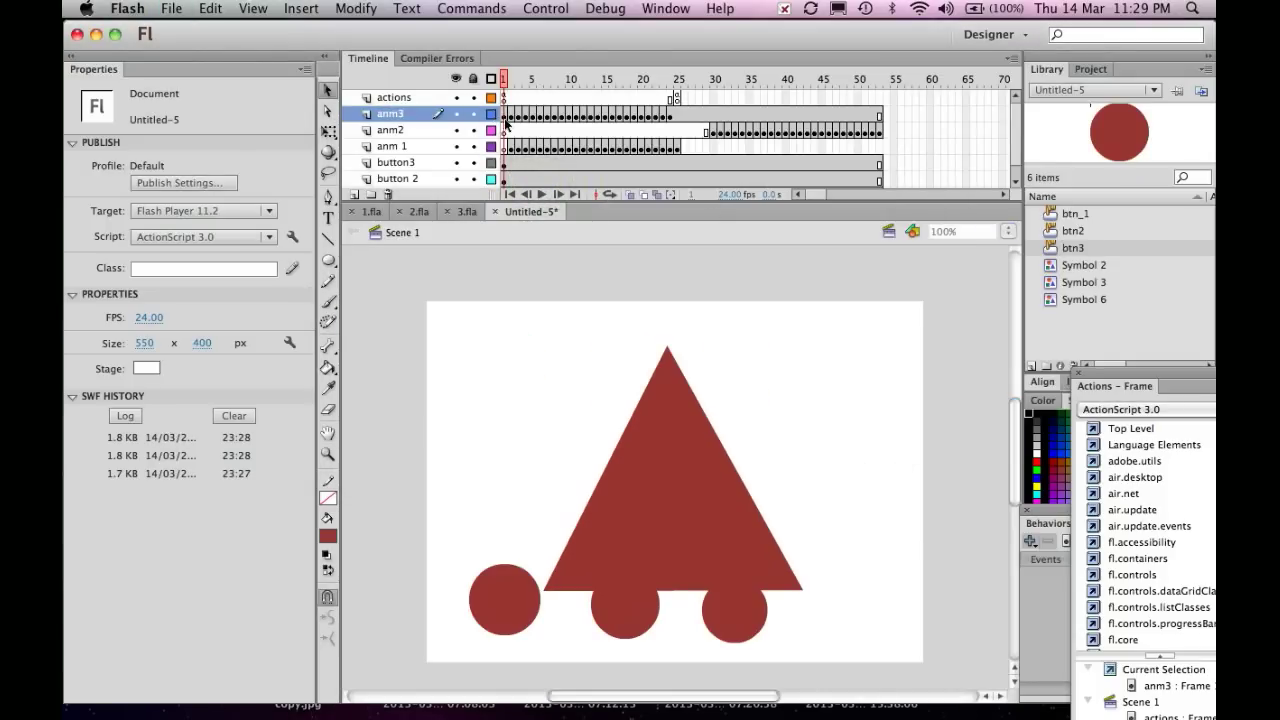
Move all the imported triangle animation frames on the anm3 layer so that they start at frame 60
drag(505, 120, 669, 117)
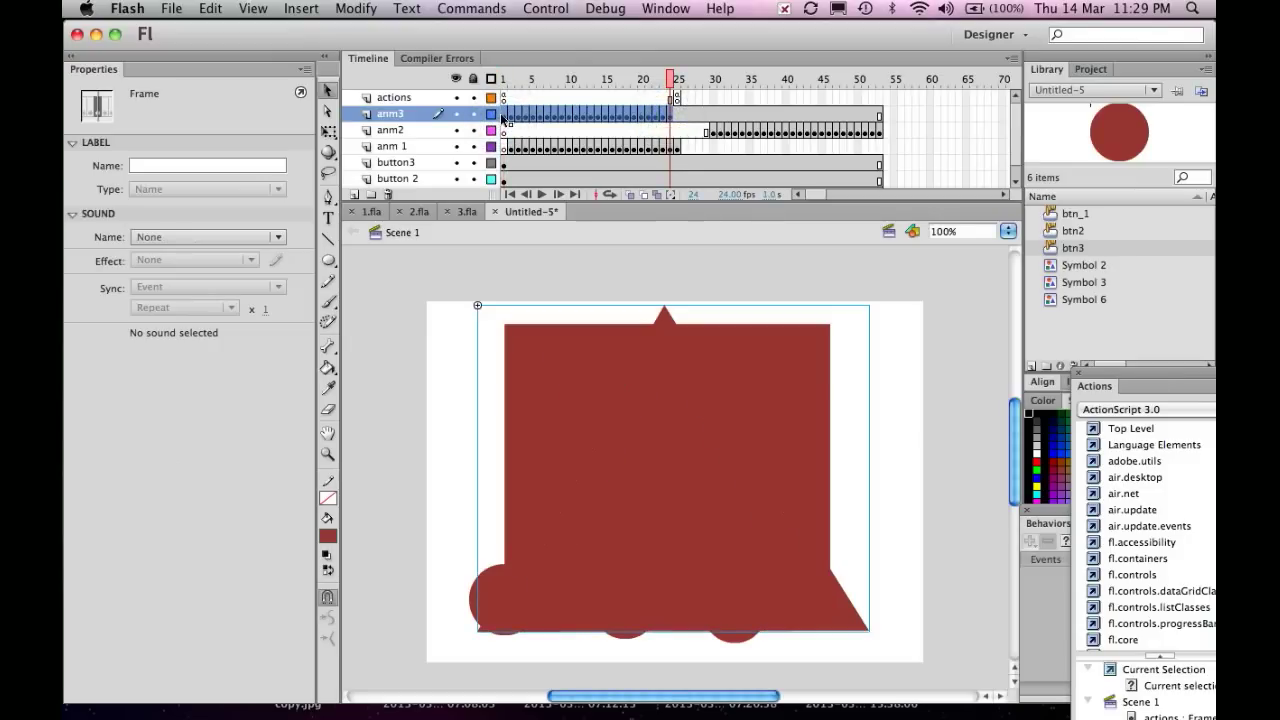
drag(505, 121, 928, 117)
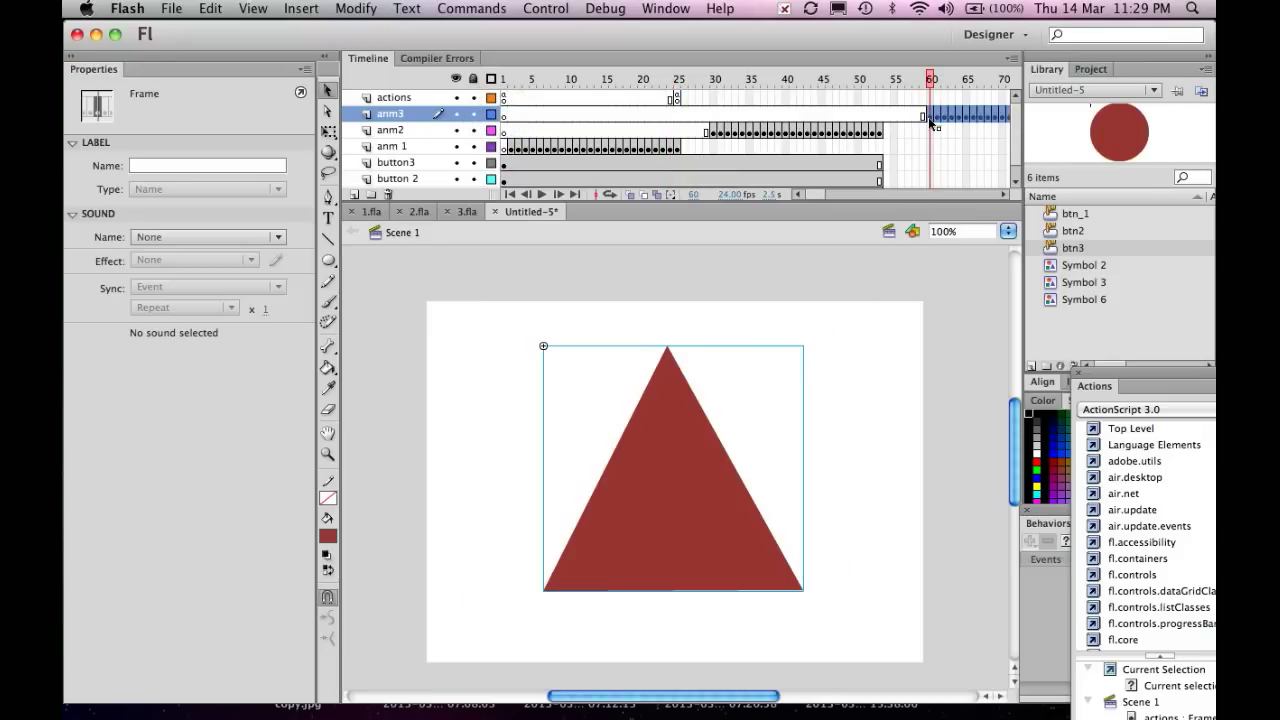
scroll(815, 195, right, 5)
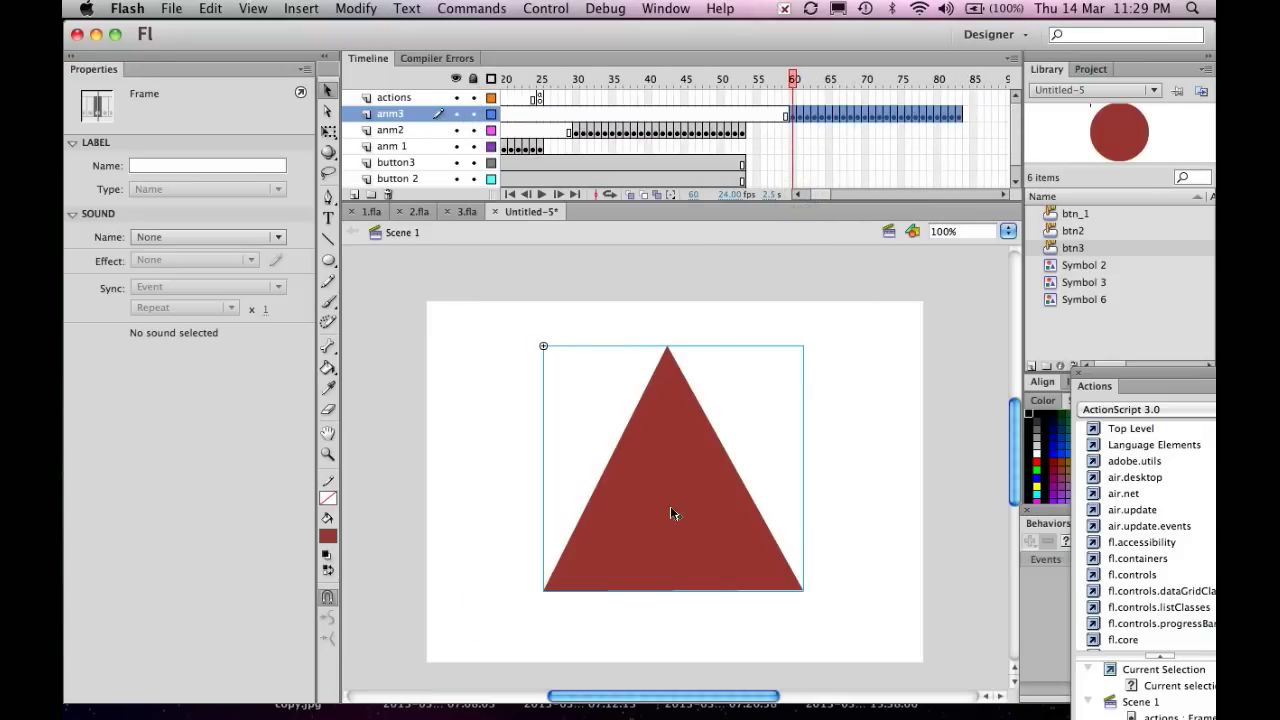
Add the Click to Go to Frame and Play code snippet to the btn3 button on frame 1
drag(791, 84, 358, 87)
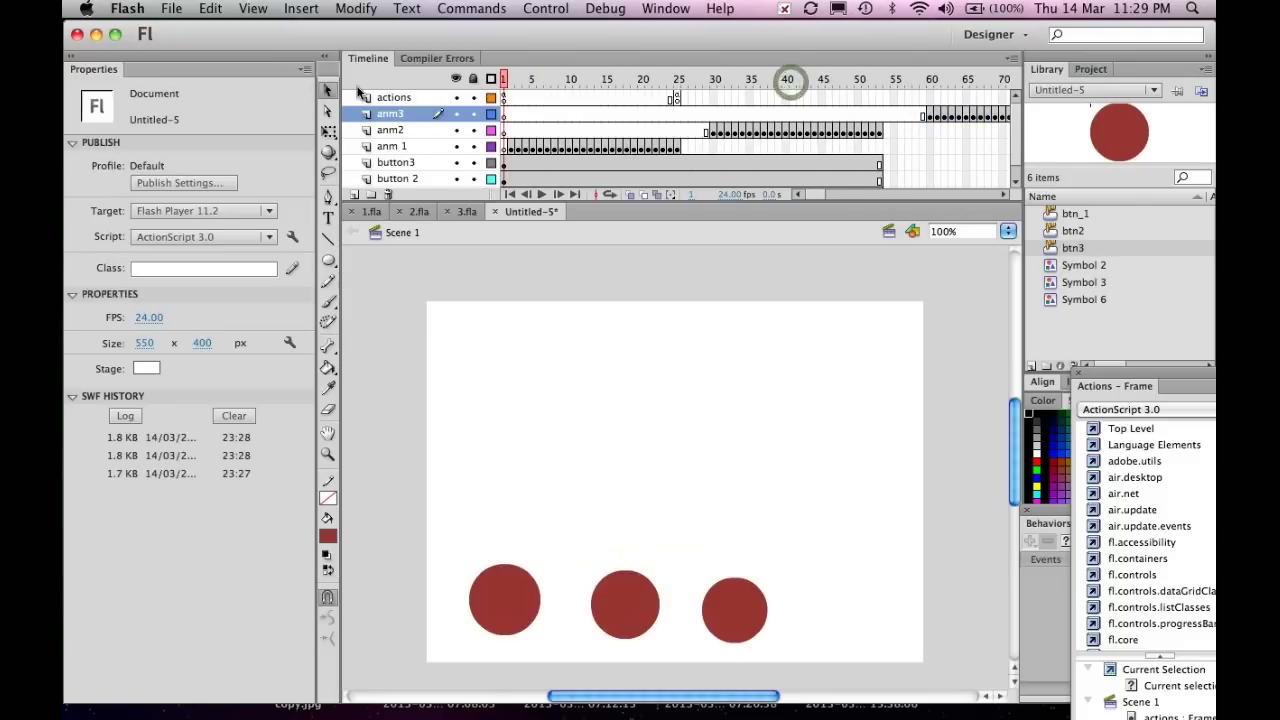
click(503, 165)
click(712, 592)
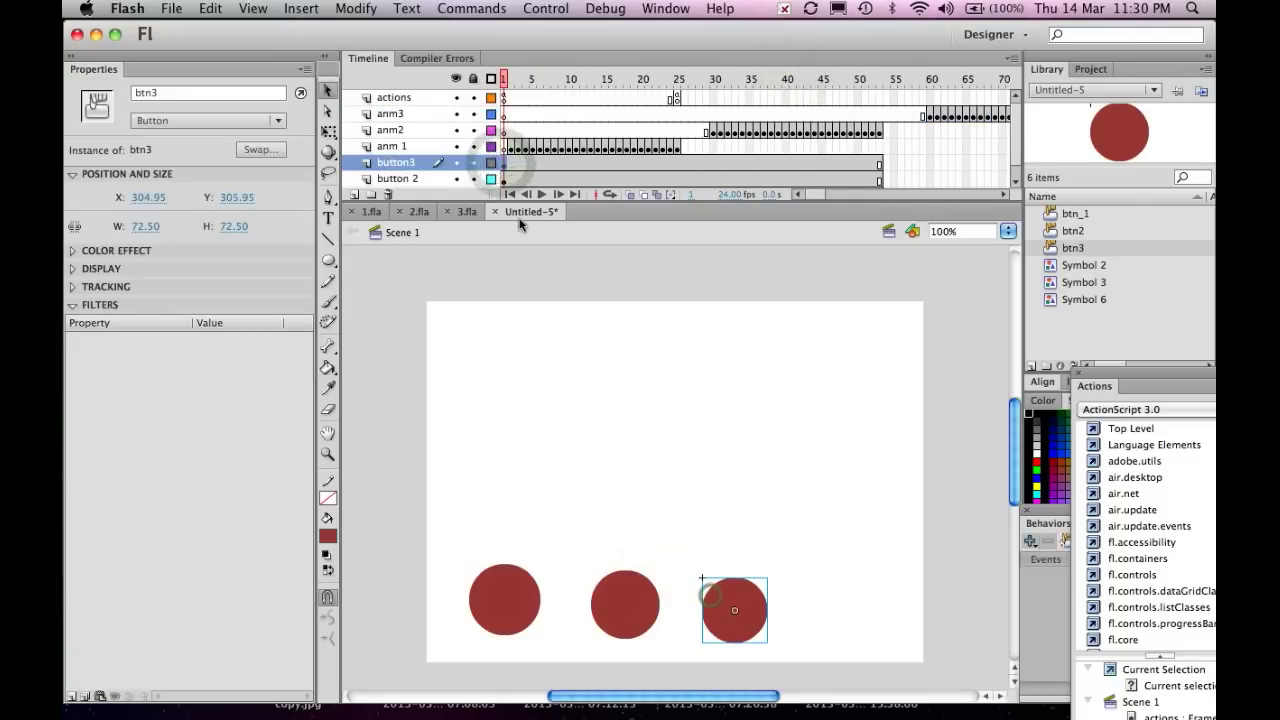
mouse_move(502, 85)
mouse_down()
mouse_move(540, 84)
mouse_move(507, 80)
mouse_up()
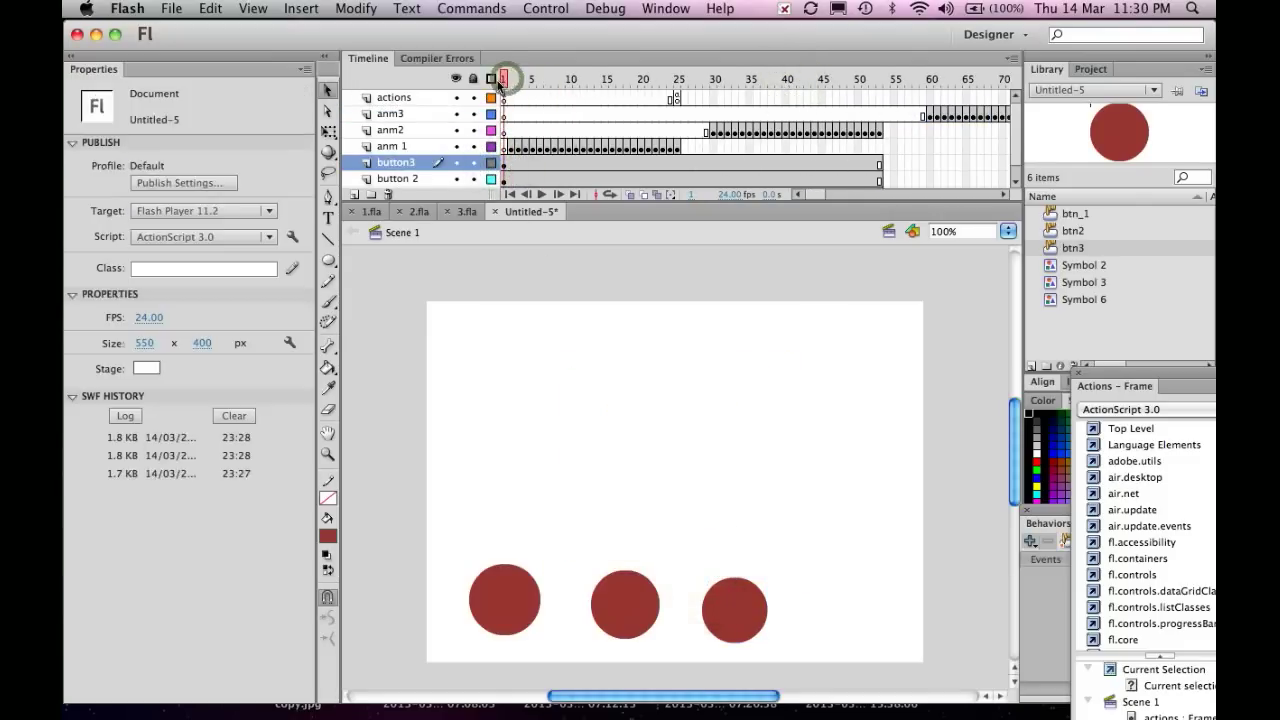
click(712, 615)
drag(1117, 371, 674, 143)
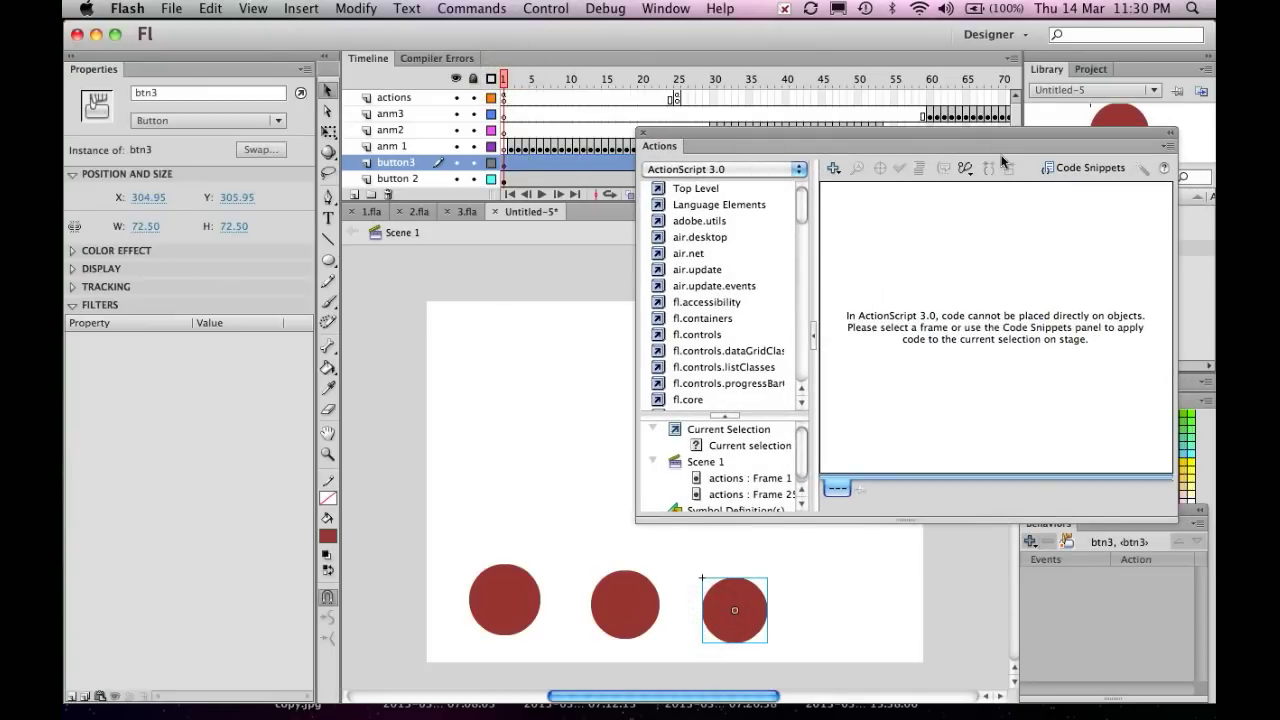
click(1072, 172)
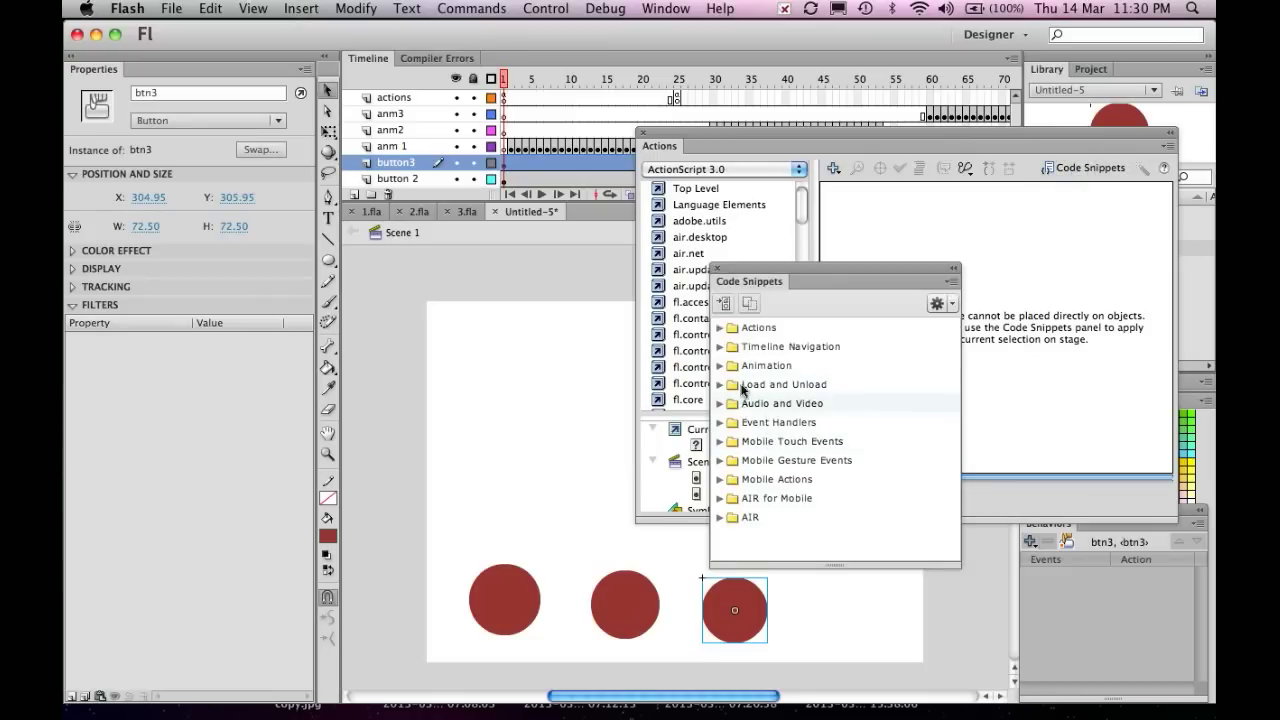
double_click(744, 349)
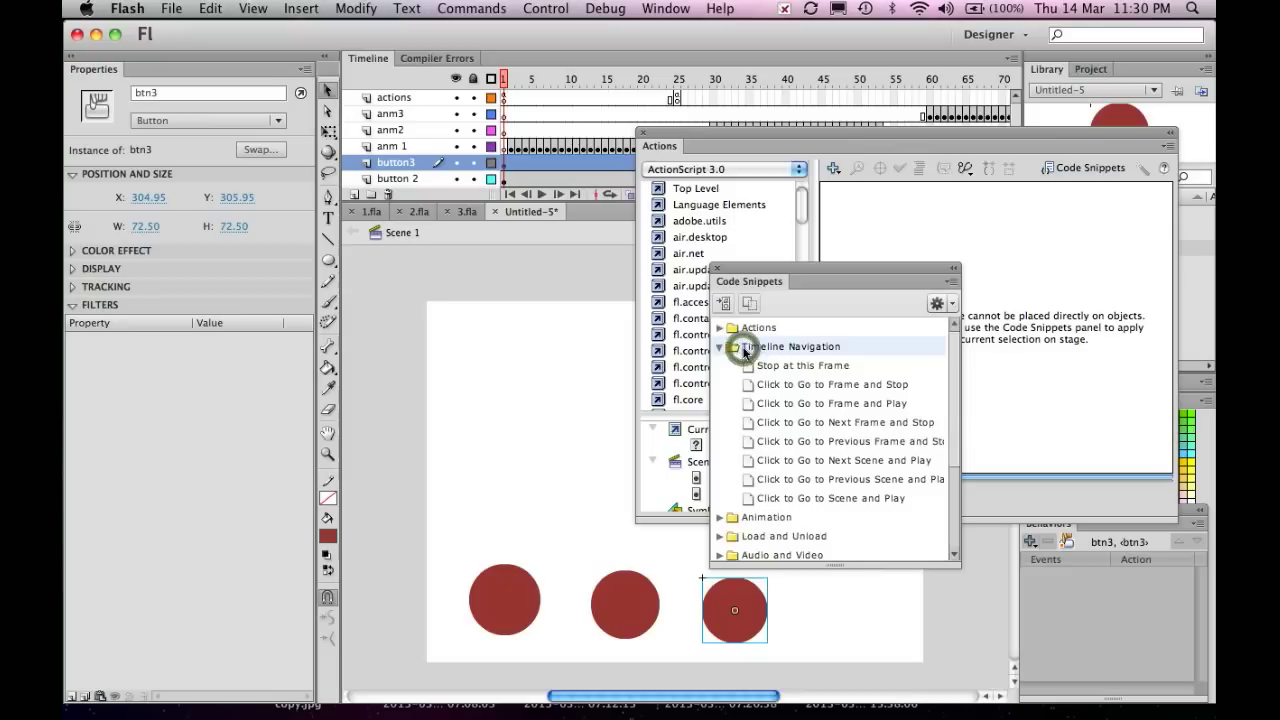
double_click(752, 403)
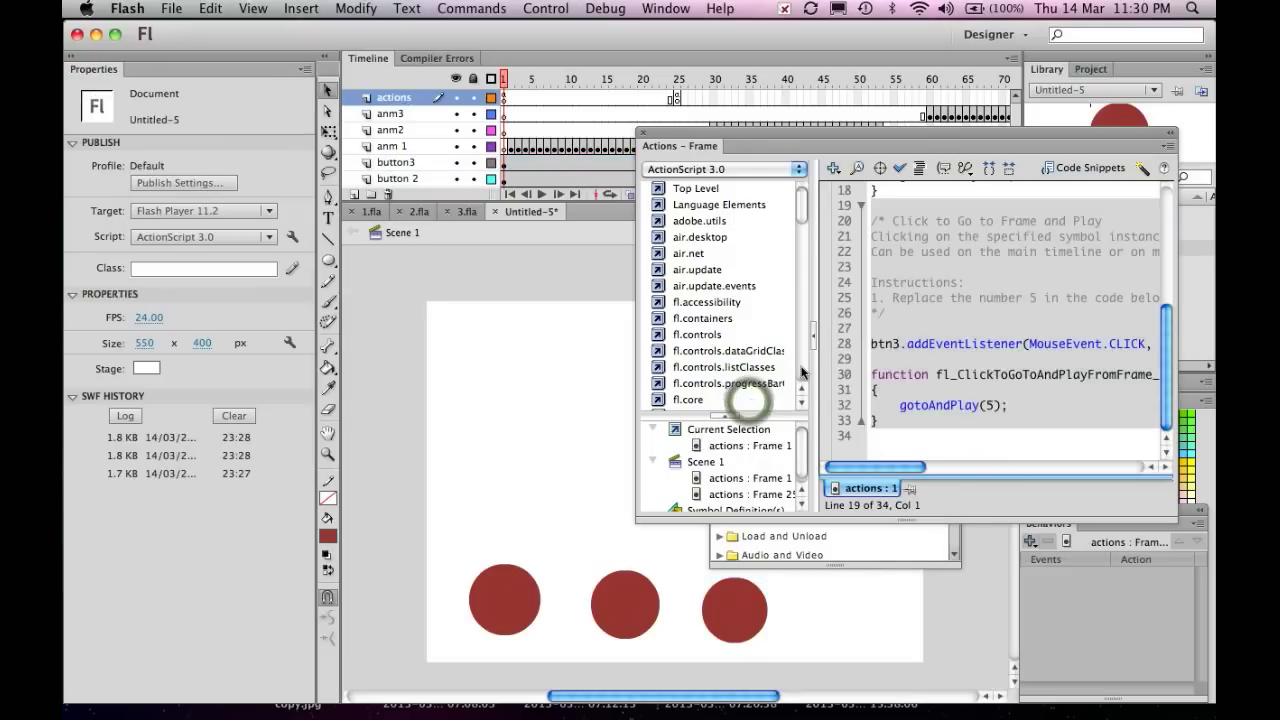
Change btn3's click handler to gotoAndPlay(60) and delete the snippet's instruction comment above it
click(988, 406)
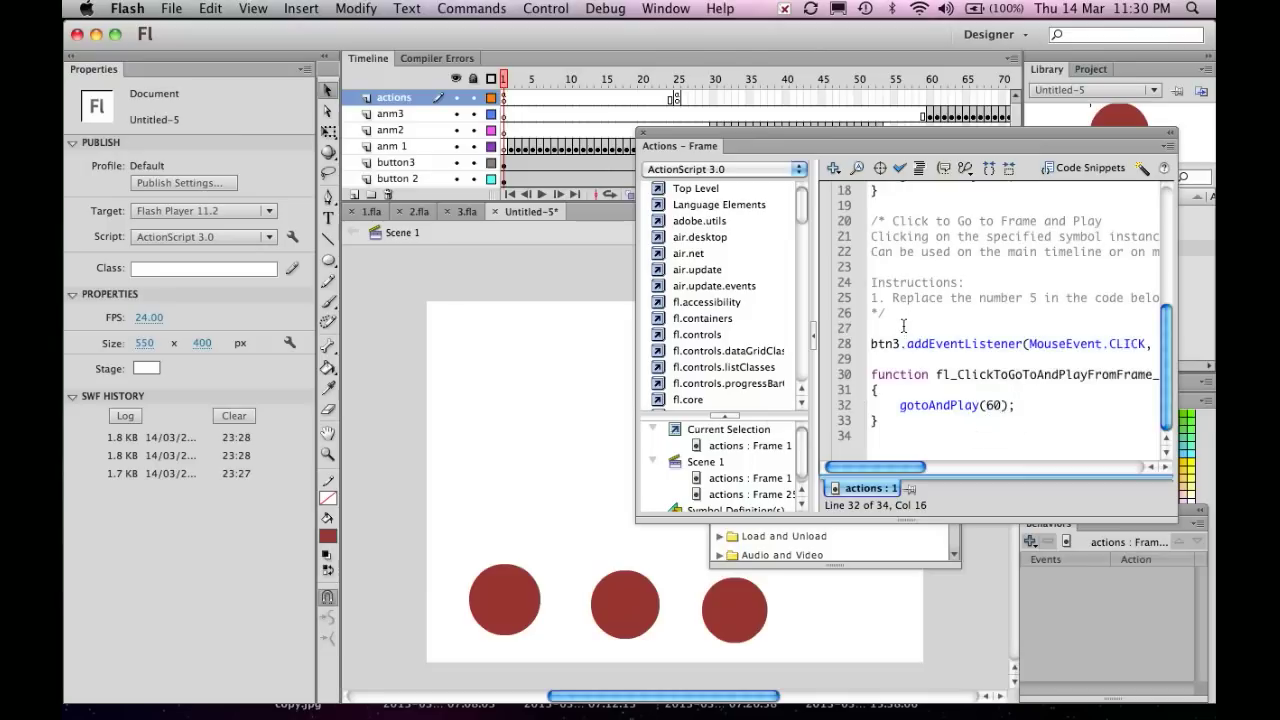
drag(888, 314, 868, 222)
key(BackSpace)
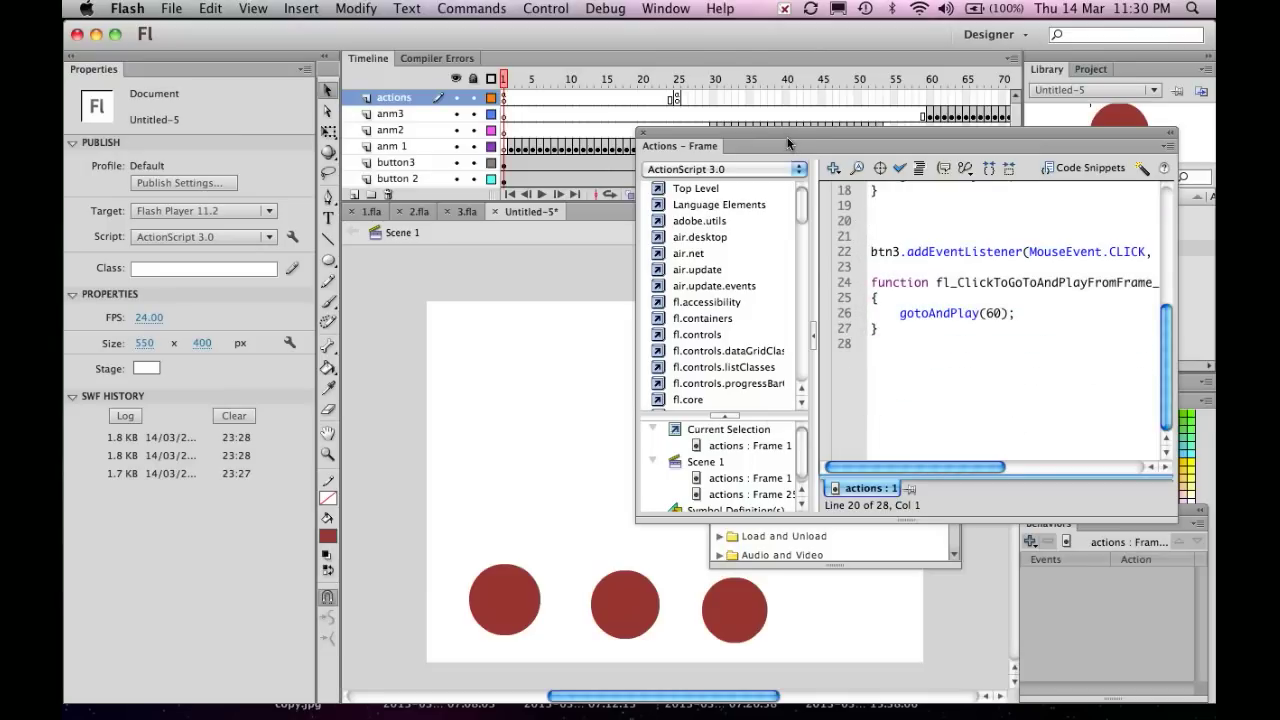
Test the movie by playing the third button's triangle animation, and close the test window
drag(789, 134, 1115, 350)
key(super+Return)
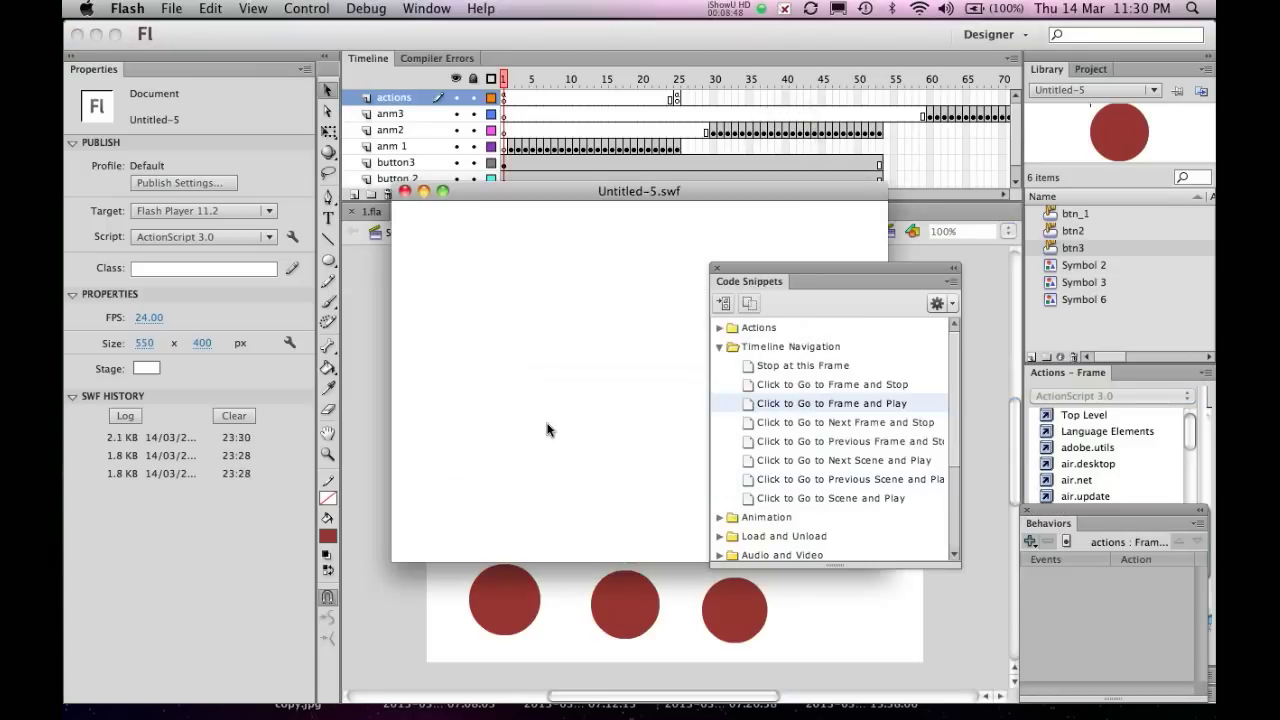
click(698, 519)
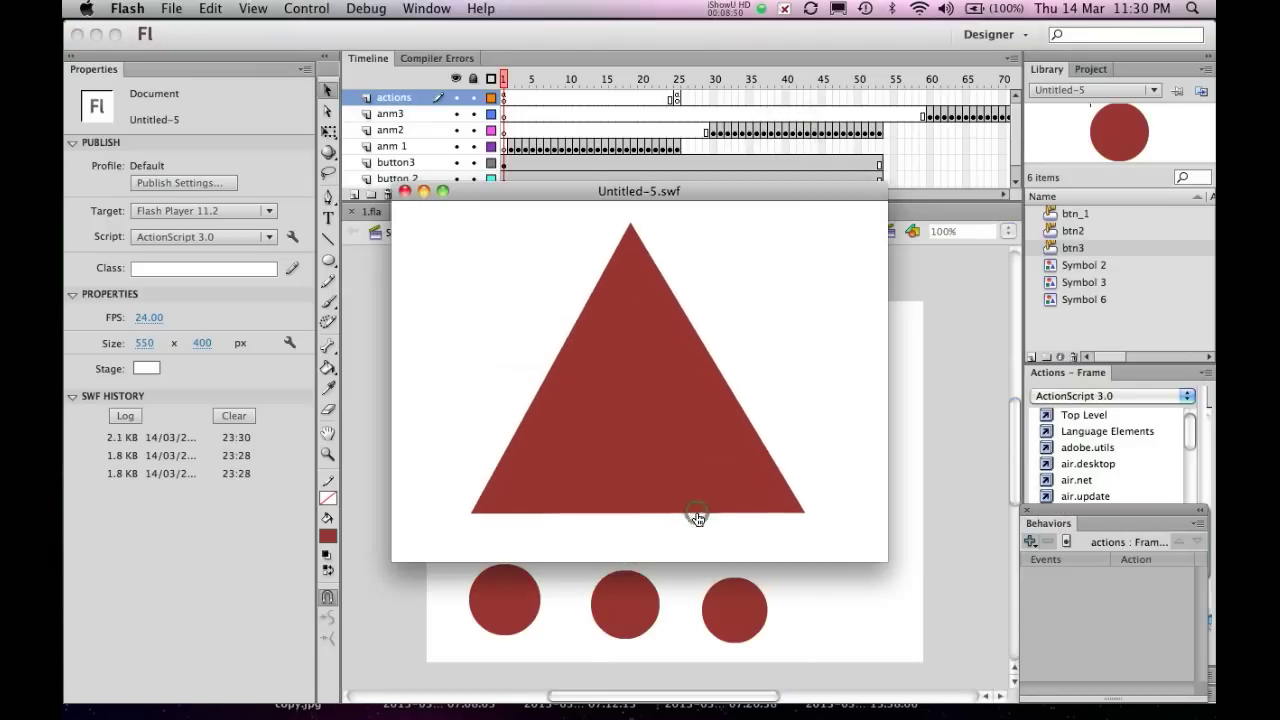
click(698, 518)
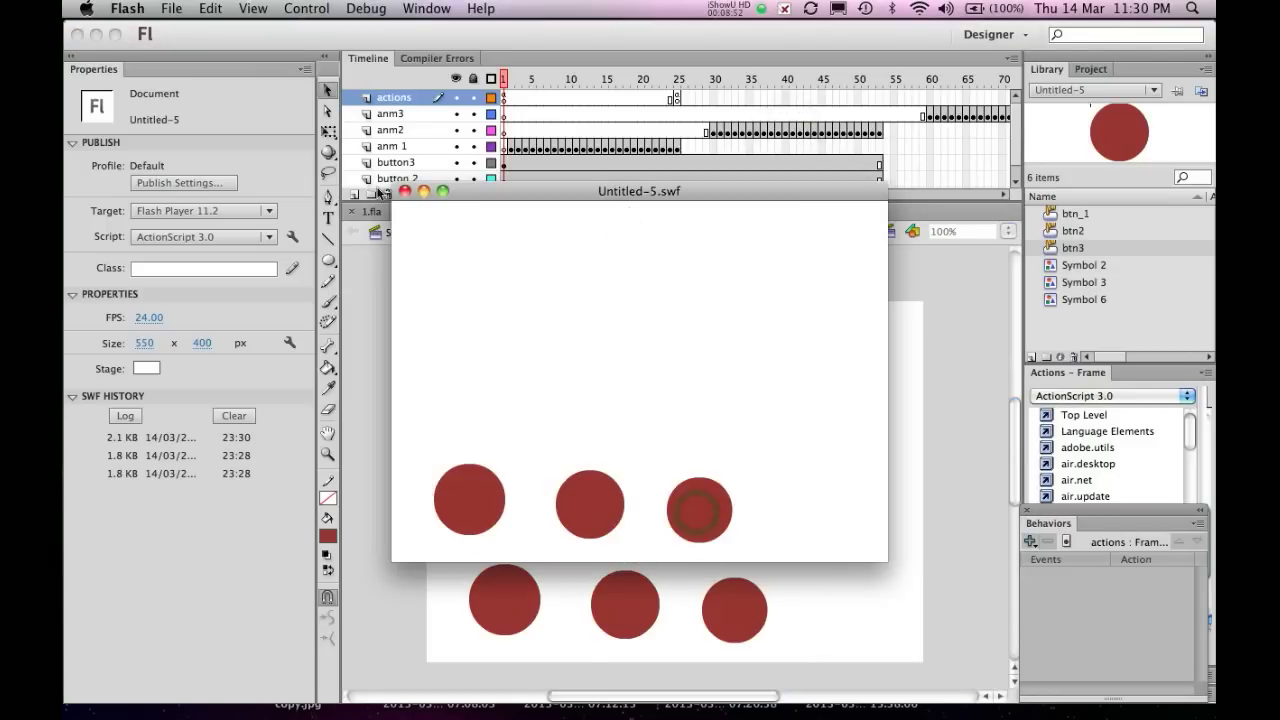
click(404, 191)
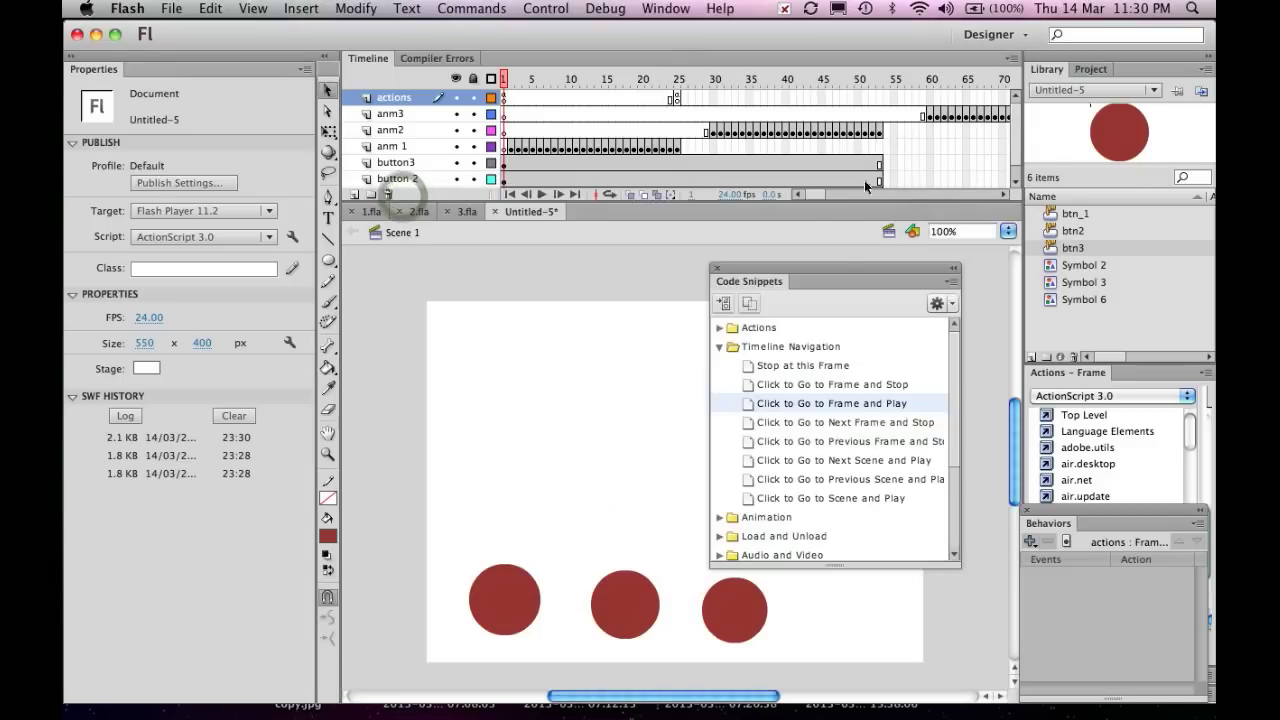
Extend the button1, button 2 and button3 layers with frames up to frame 83, where the triangle animation ends
drag(810, 204, 826, 350)
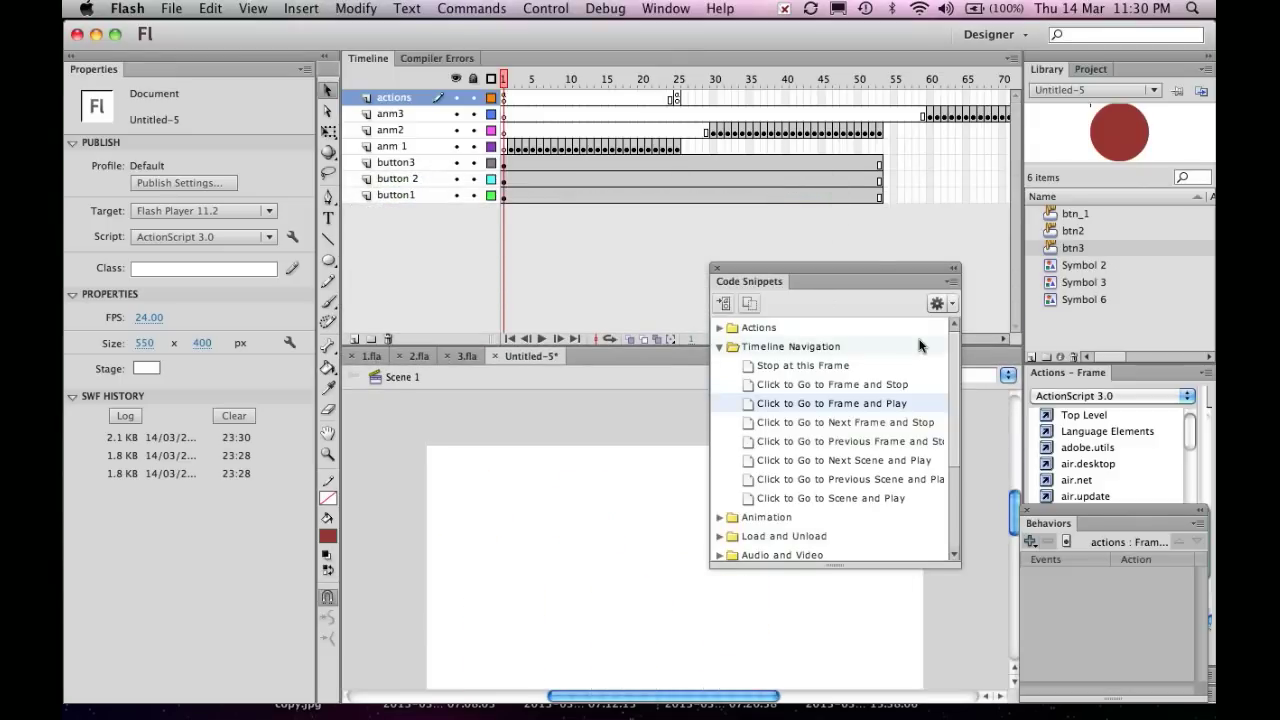
drag(877, 266, 1027, 449)
drag(815, 338, 831, 339)
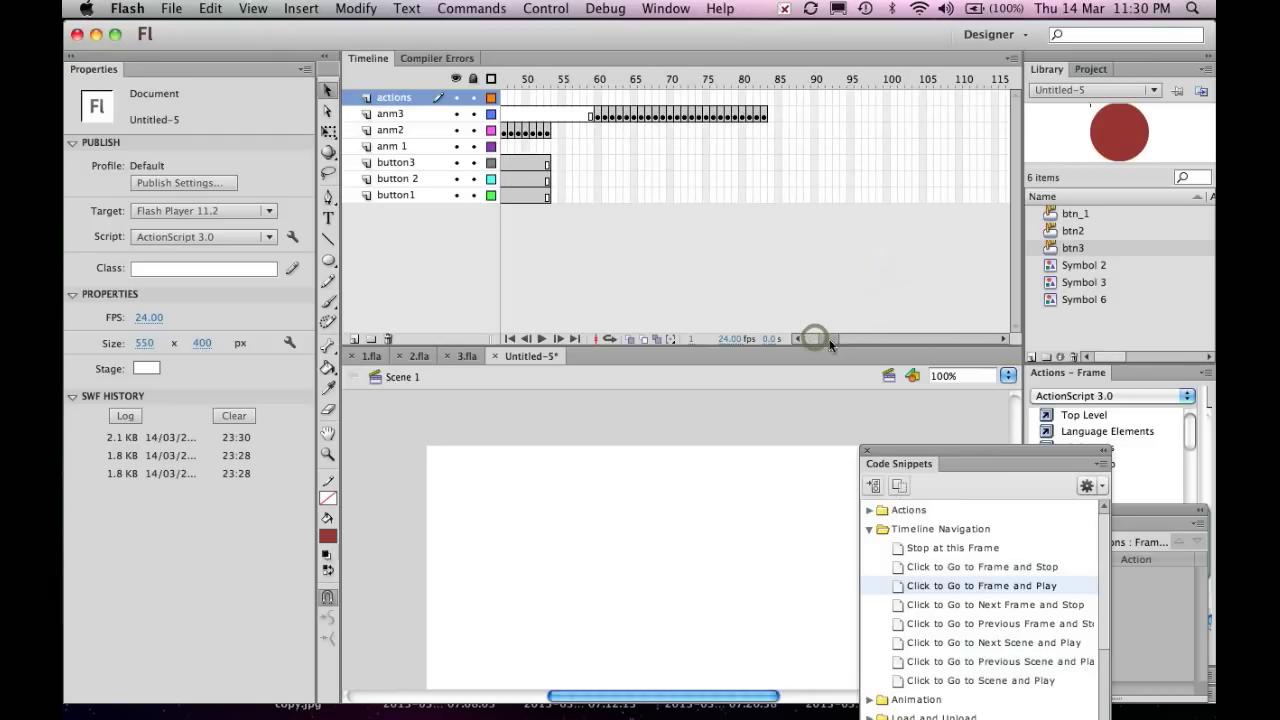
click(764, 162)
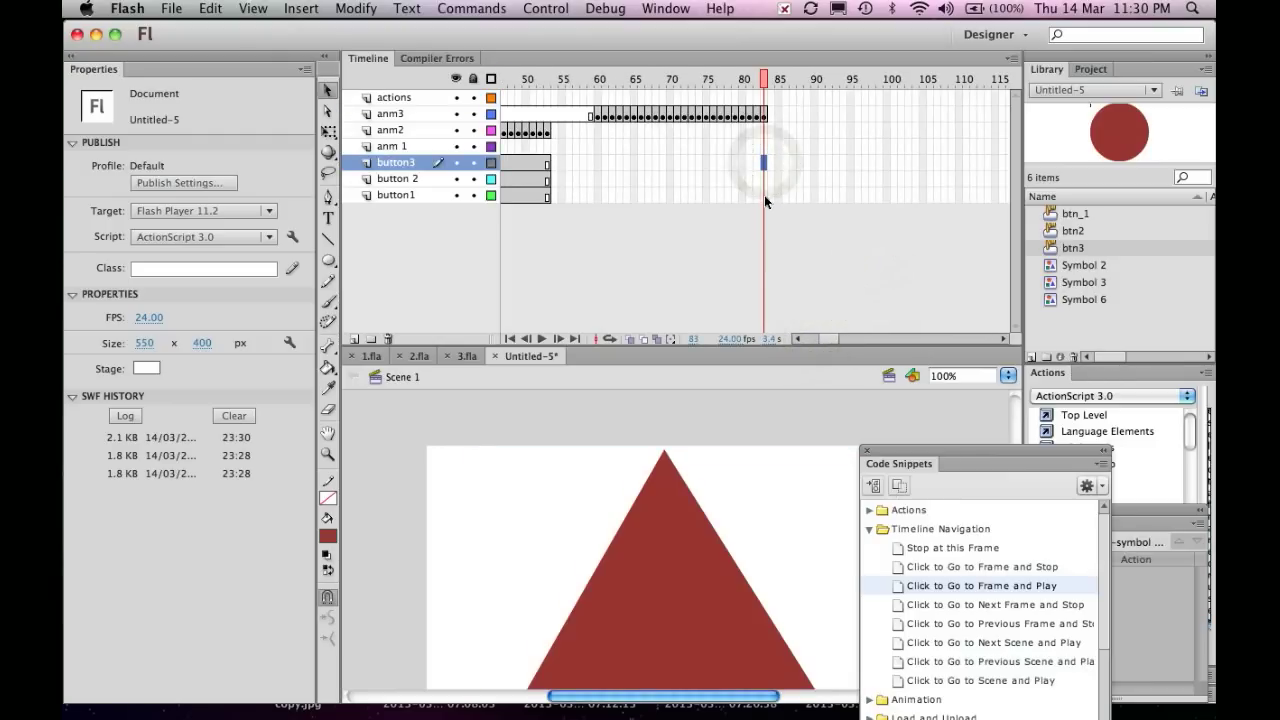
click(764, 198)
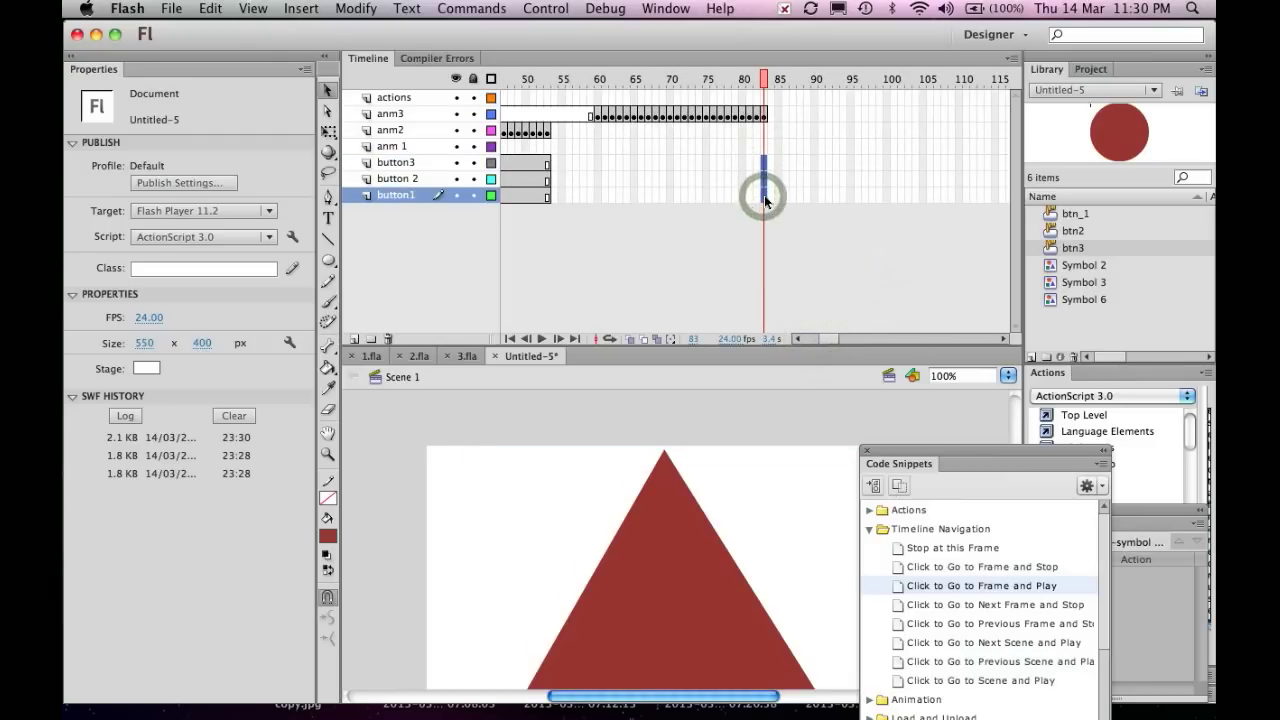
right_click(764, 197)
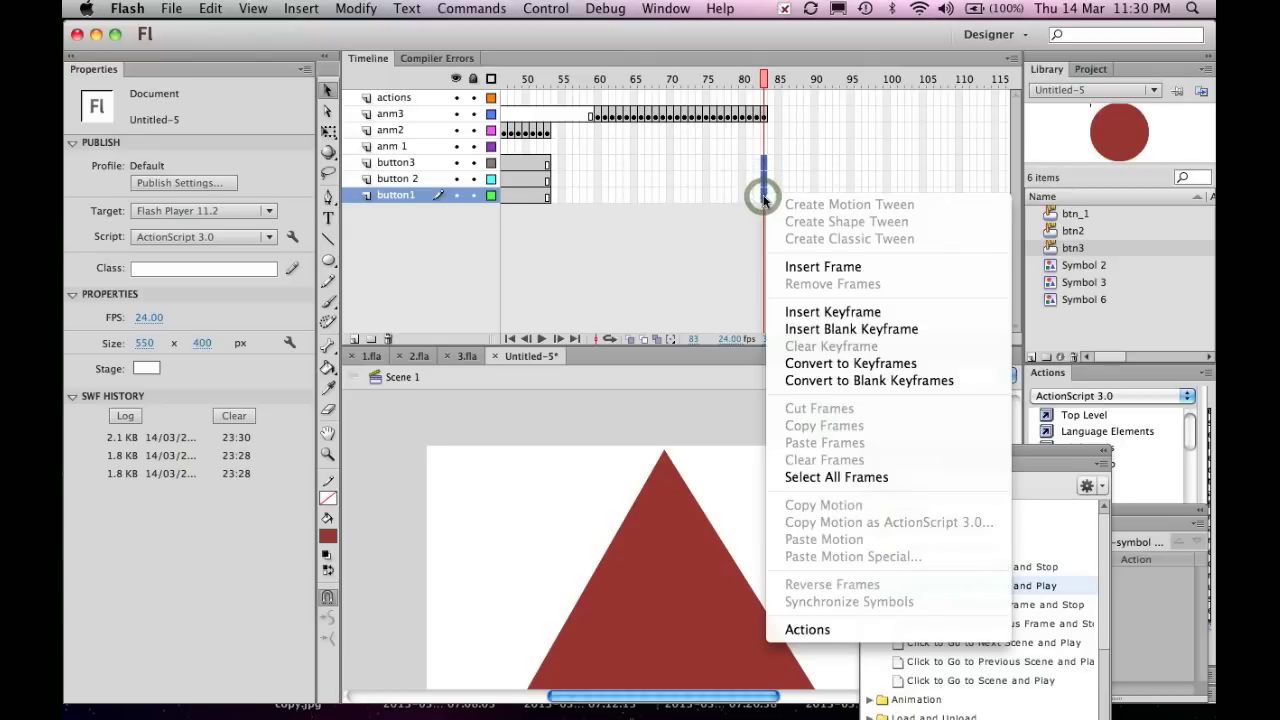
click(779, 270)
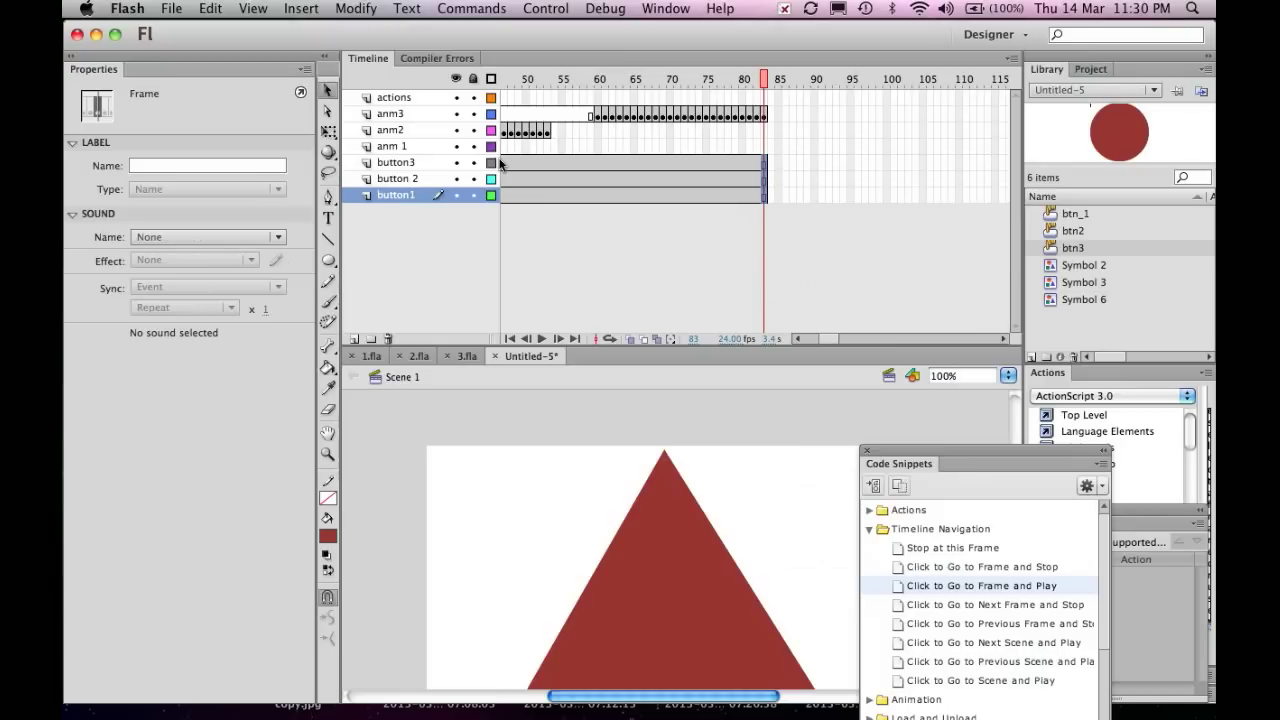
Copy the scripted keyframe at frame 25 of the actions layer to frame 53, where the anm2 animation ends
click(767, 80)
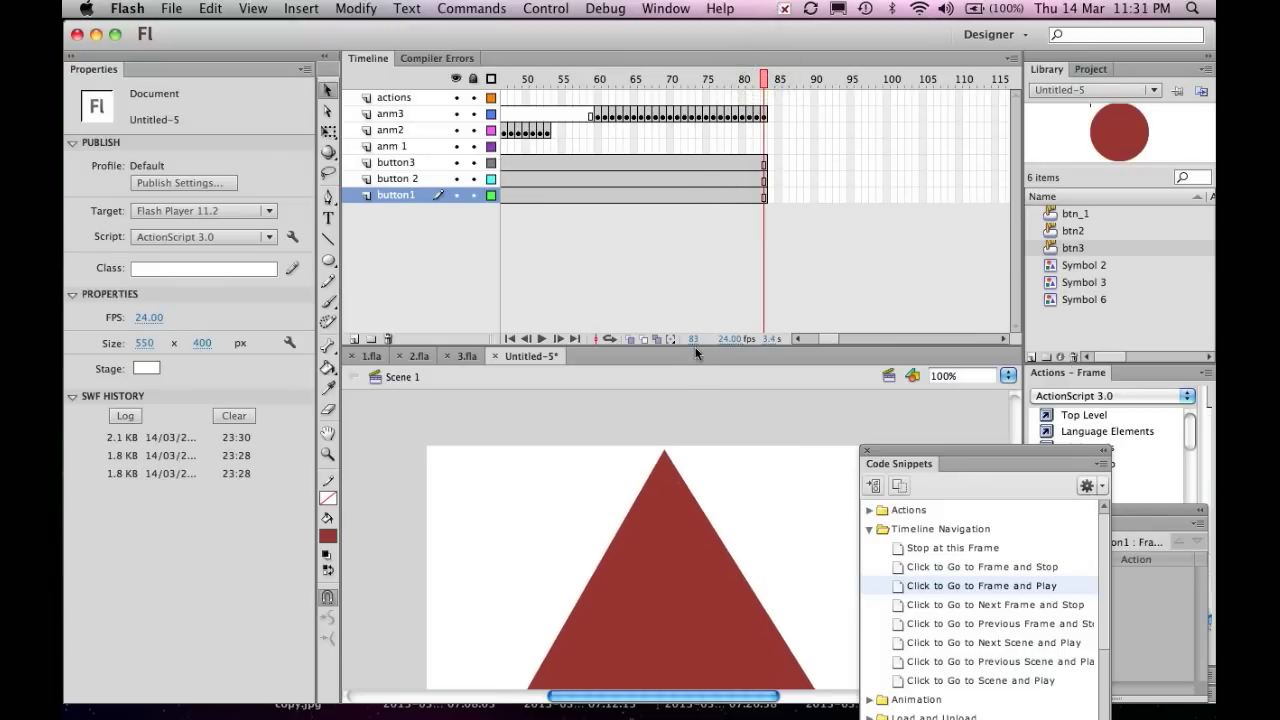
drag(763, 78, 605, 88)
click(633, 99)
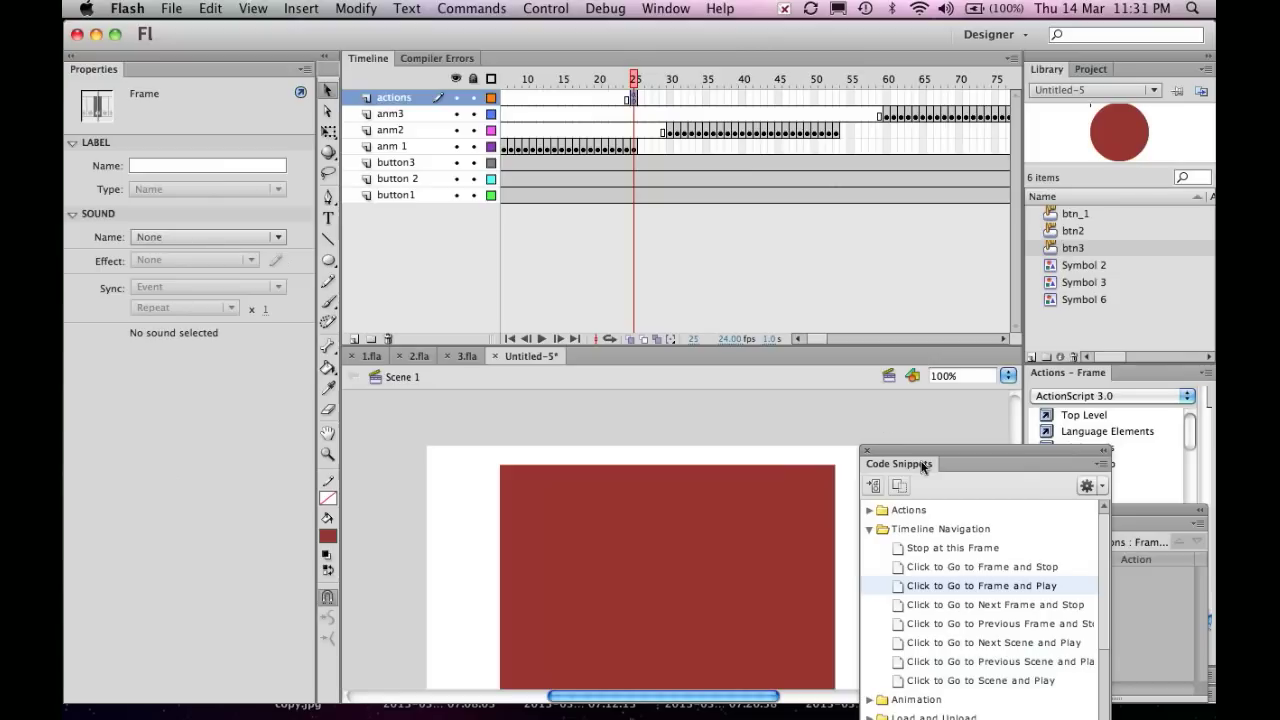
drag(938, 456, 1076, 643)
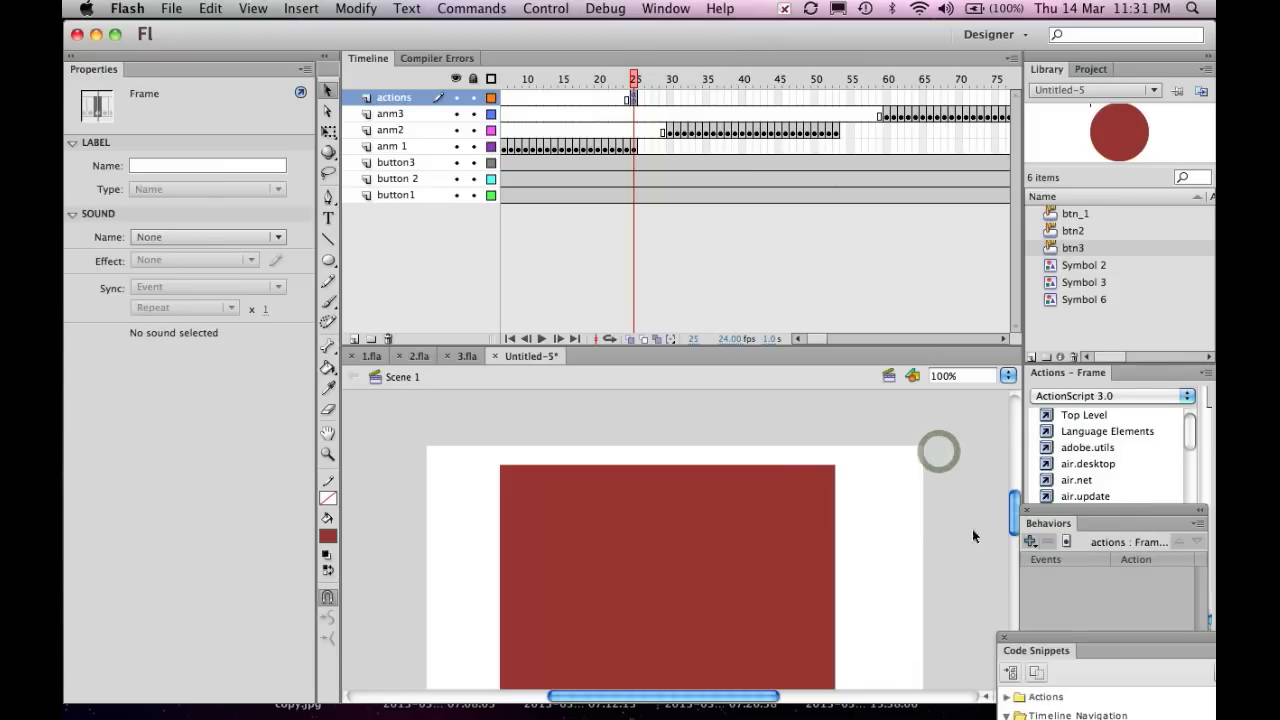
click(668, 10)
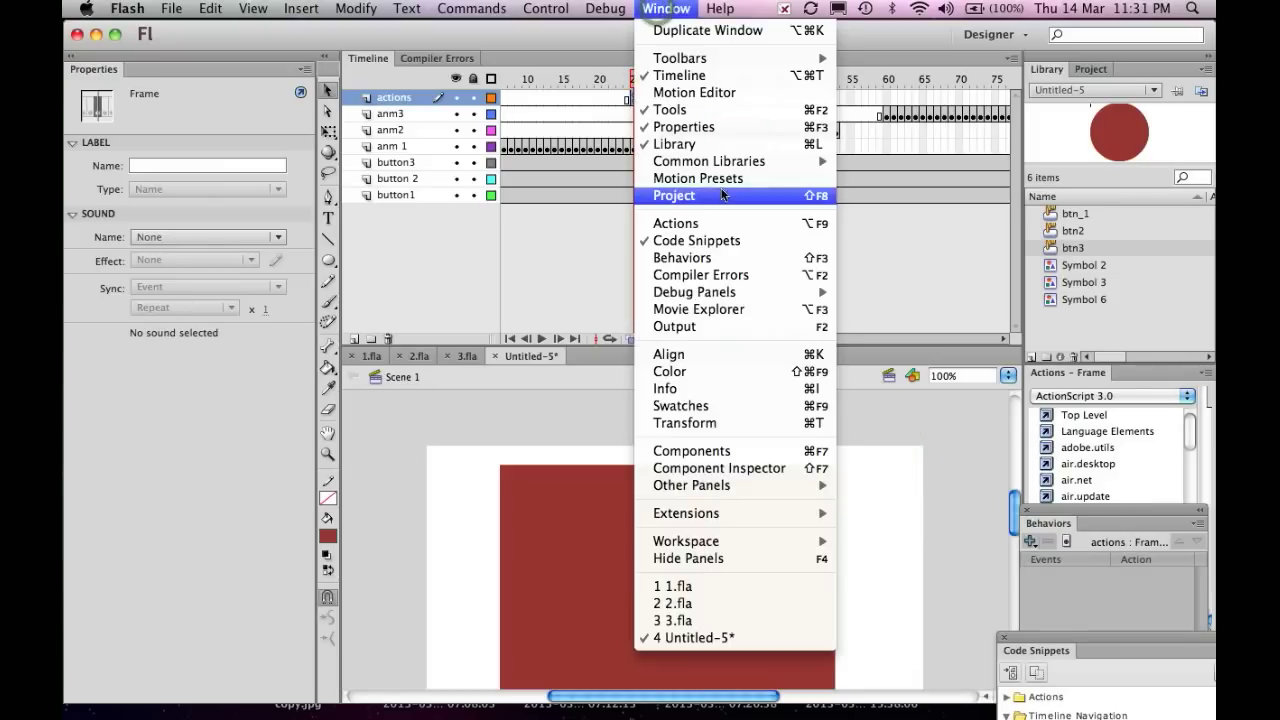
click(721, 226)
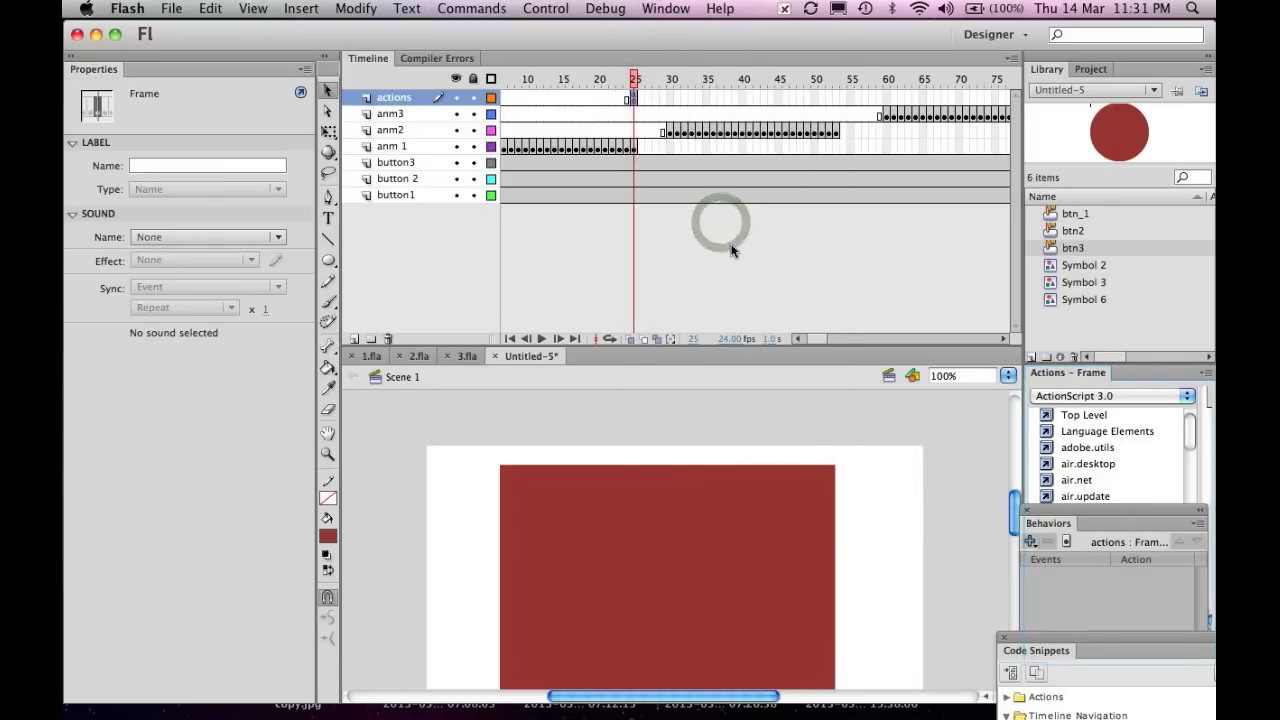
drag(1084, 643, 552, 670)
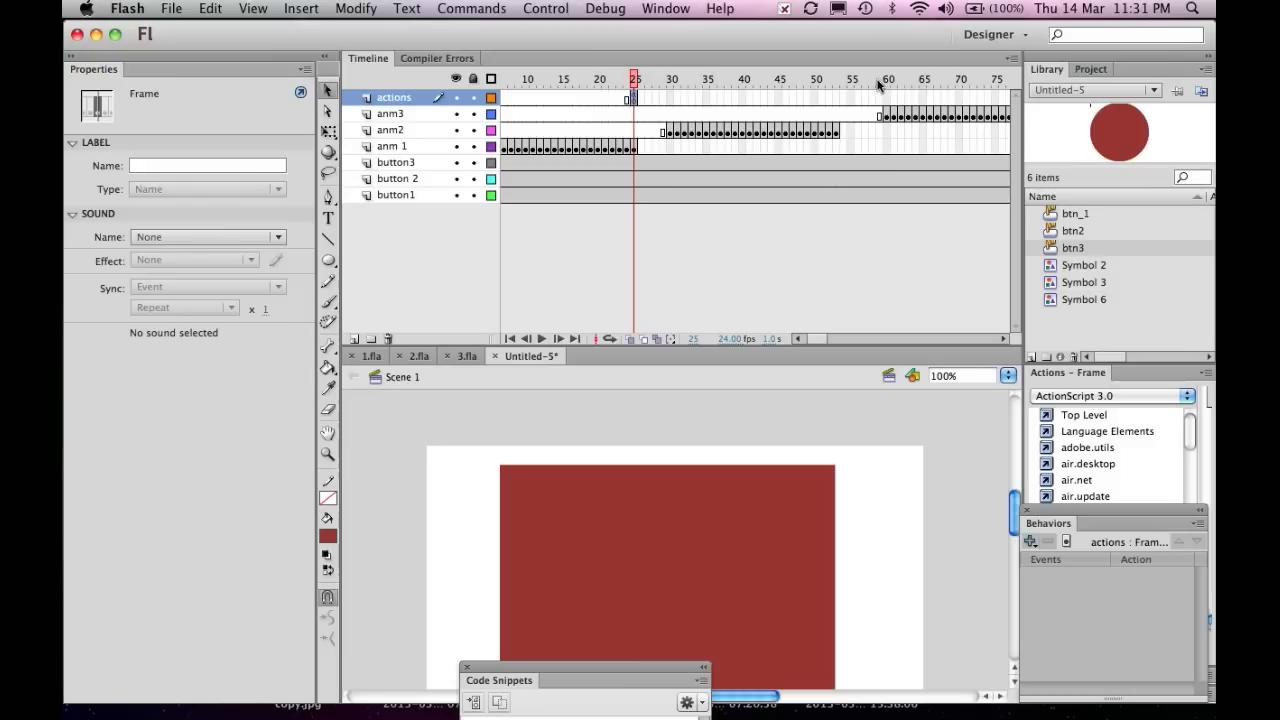
click(838, 99)
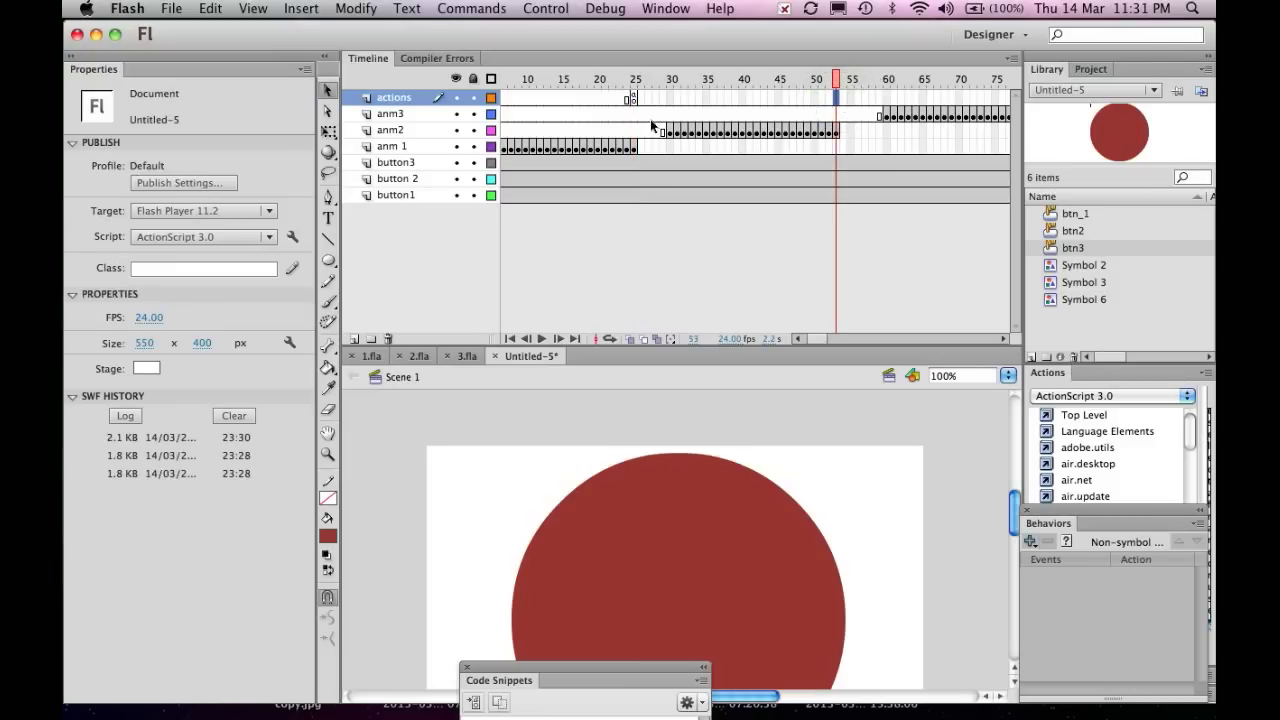
click(633, 99)
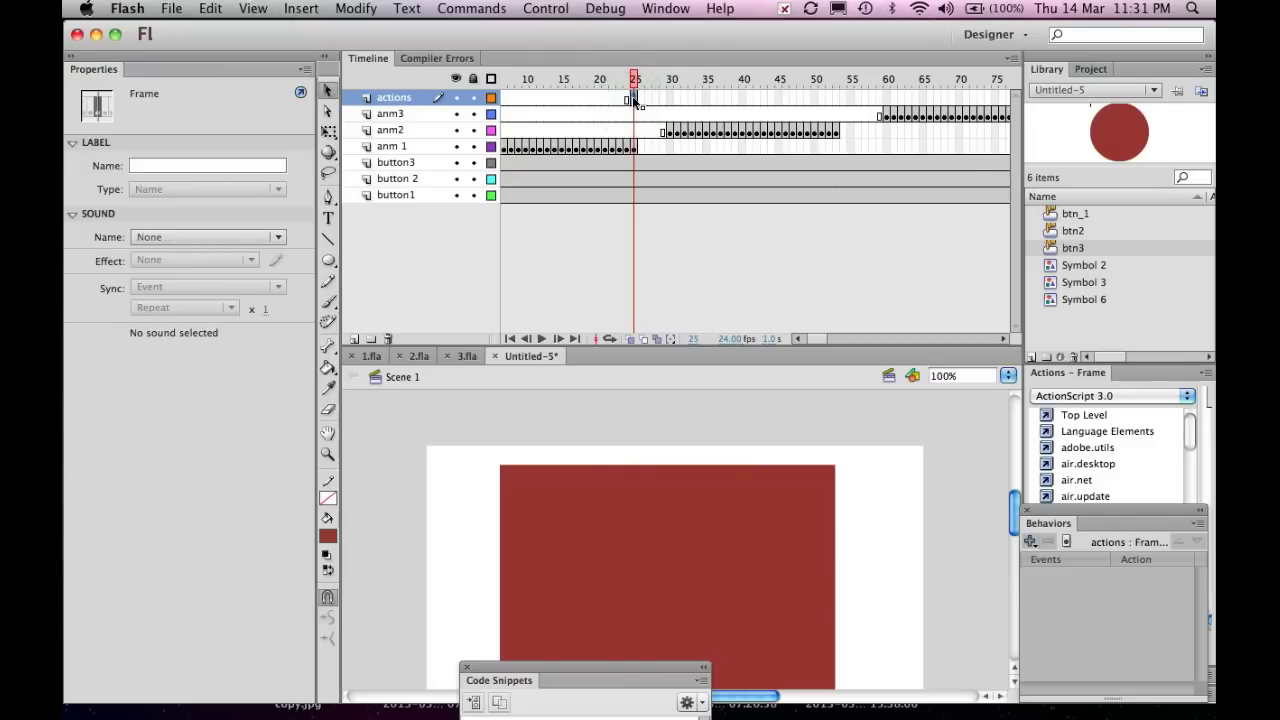
drag(632, 97, 838, 108)
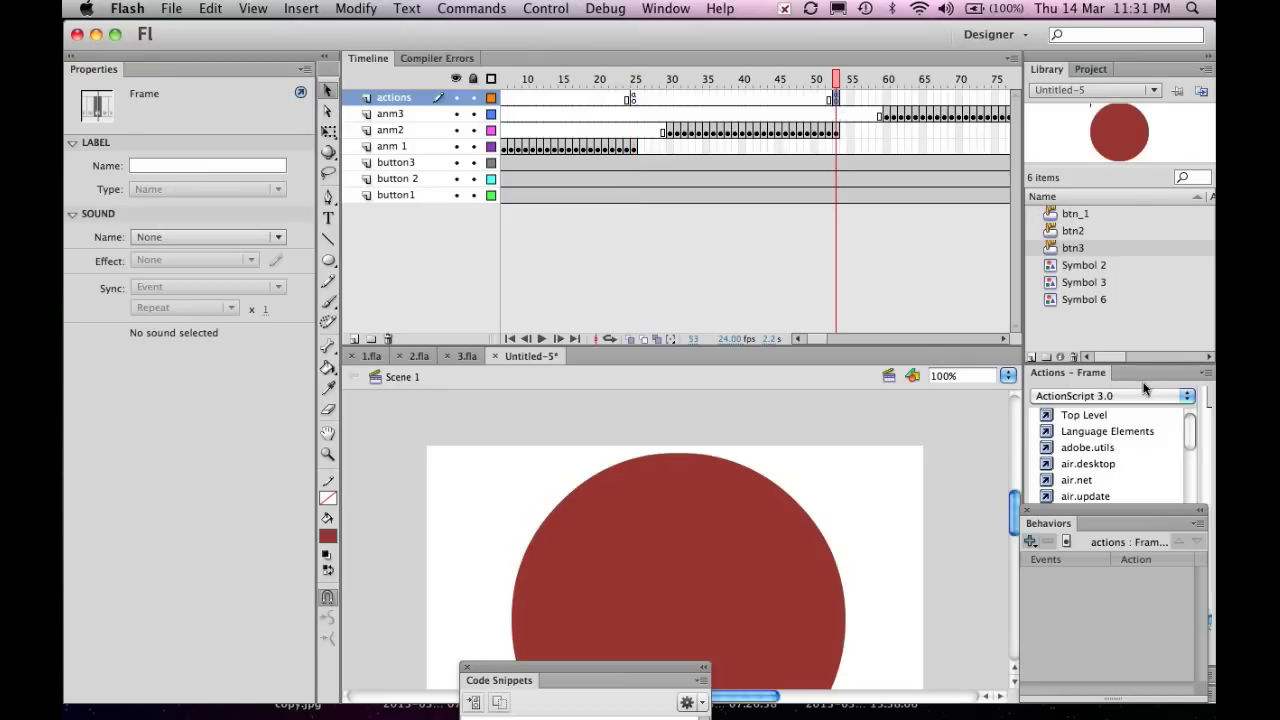
Compare the scripts on the actions layer at frames 53, 25 and 83
drag(1165, 374, 822, 386)
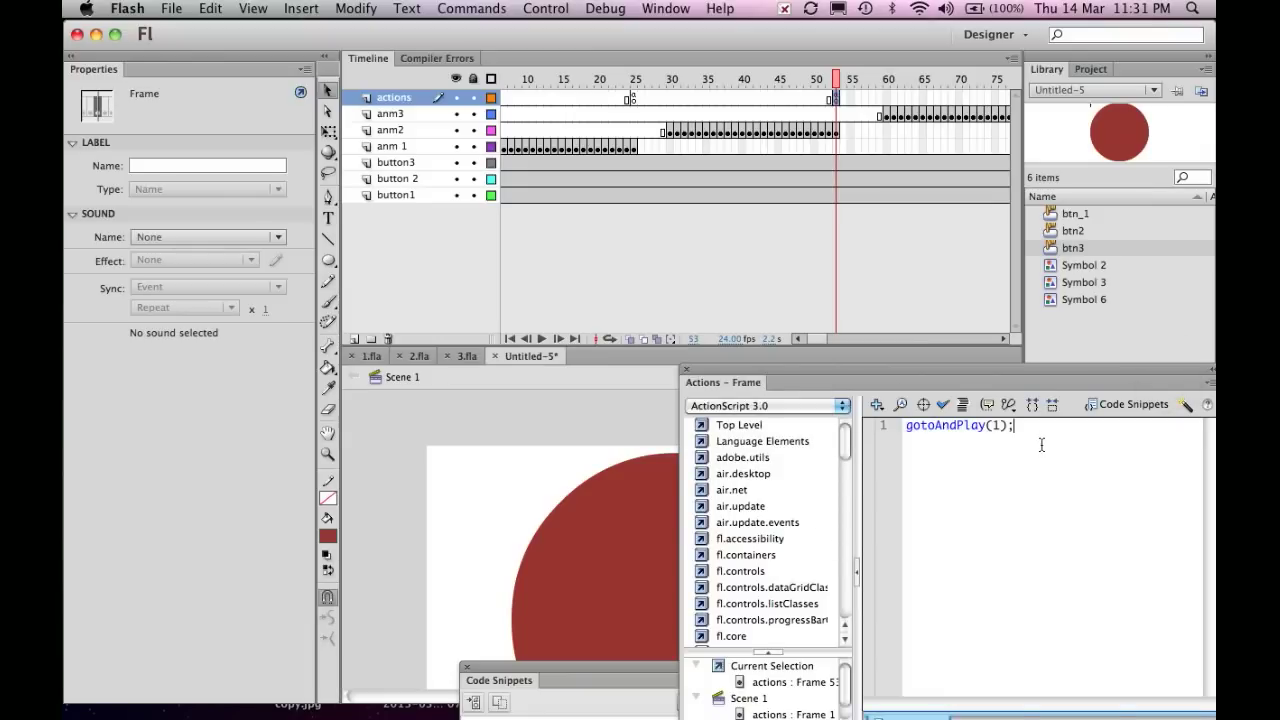
drag(1036, 429, 886, 428)
click(834, 95)
drag(787, 100, 617, 101)
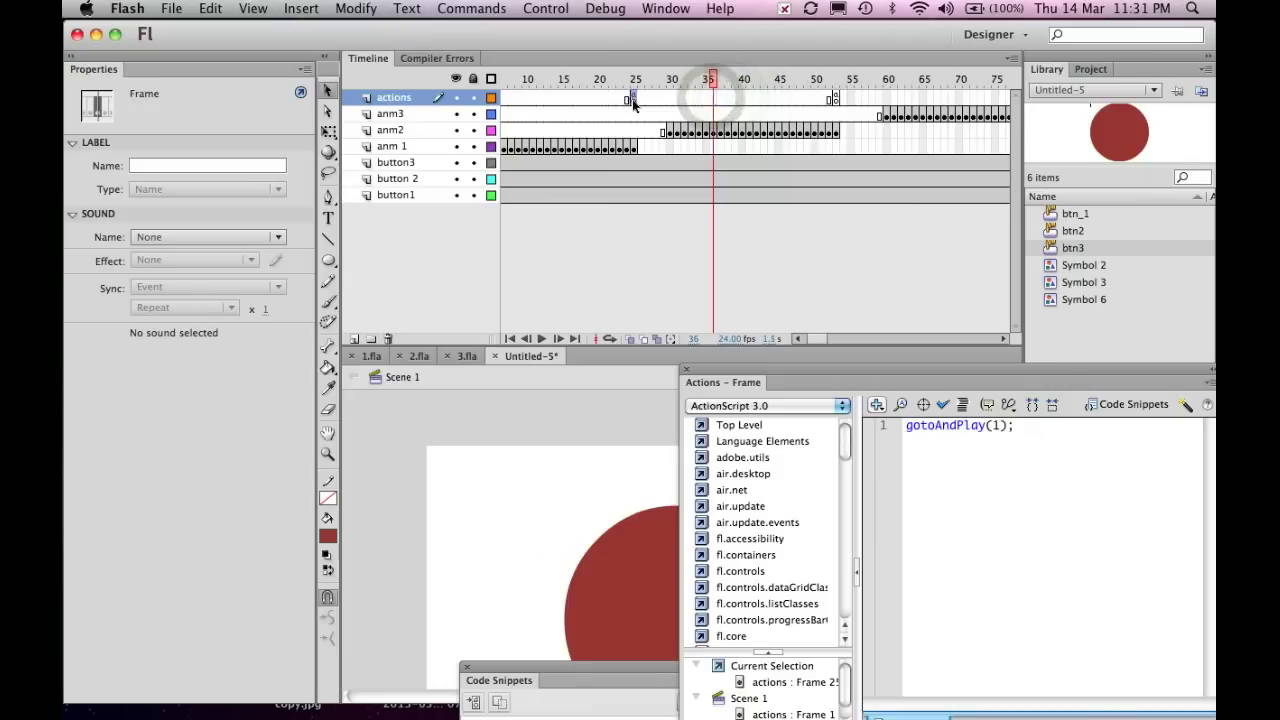
click(632, 99)
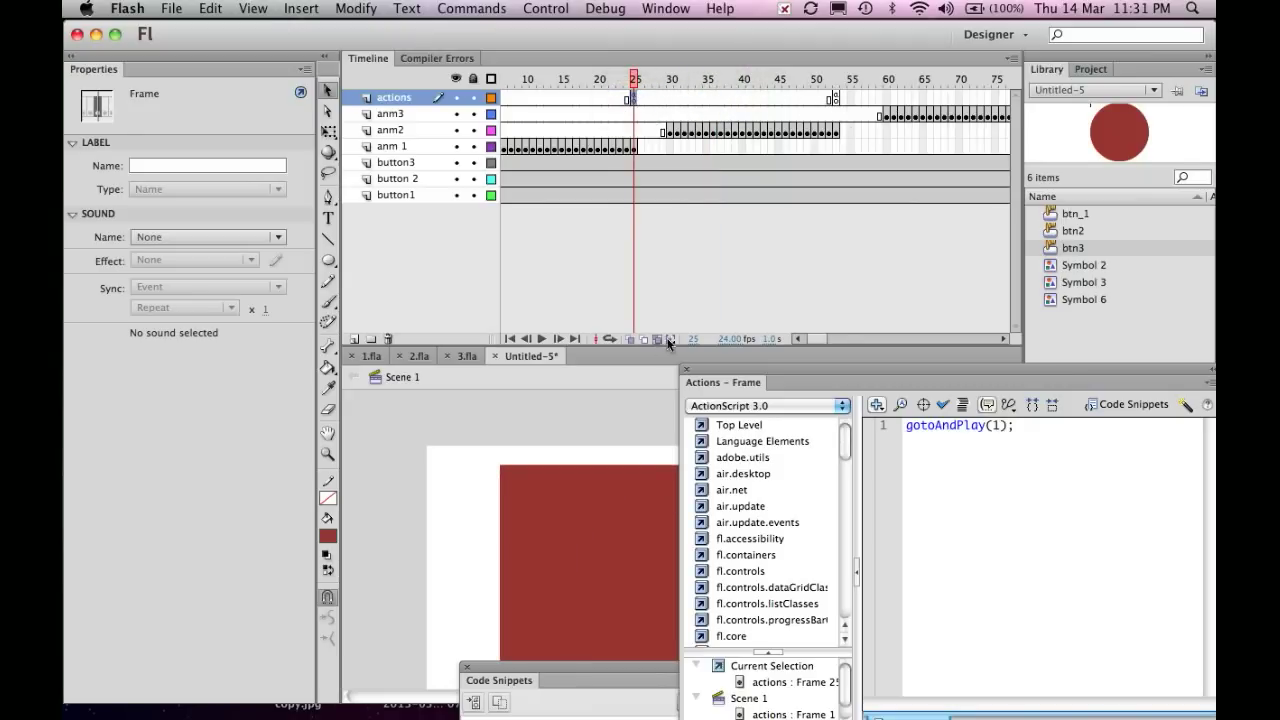
drag(819, 341, 827, 338)
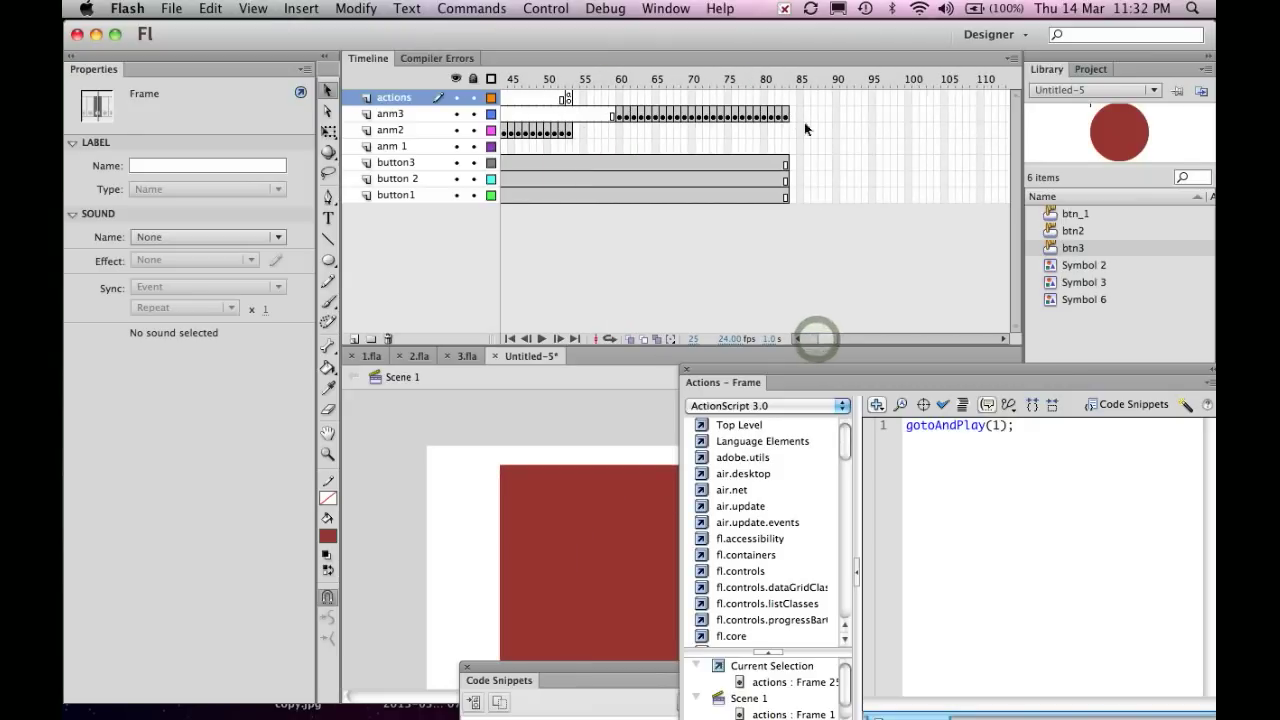
click(786, 98)
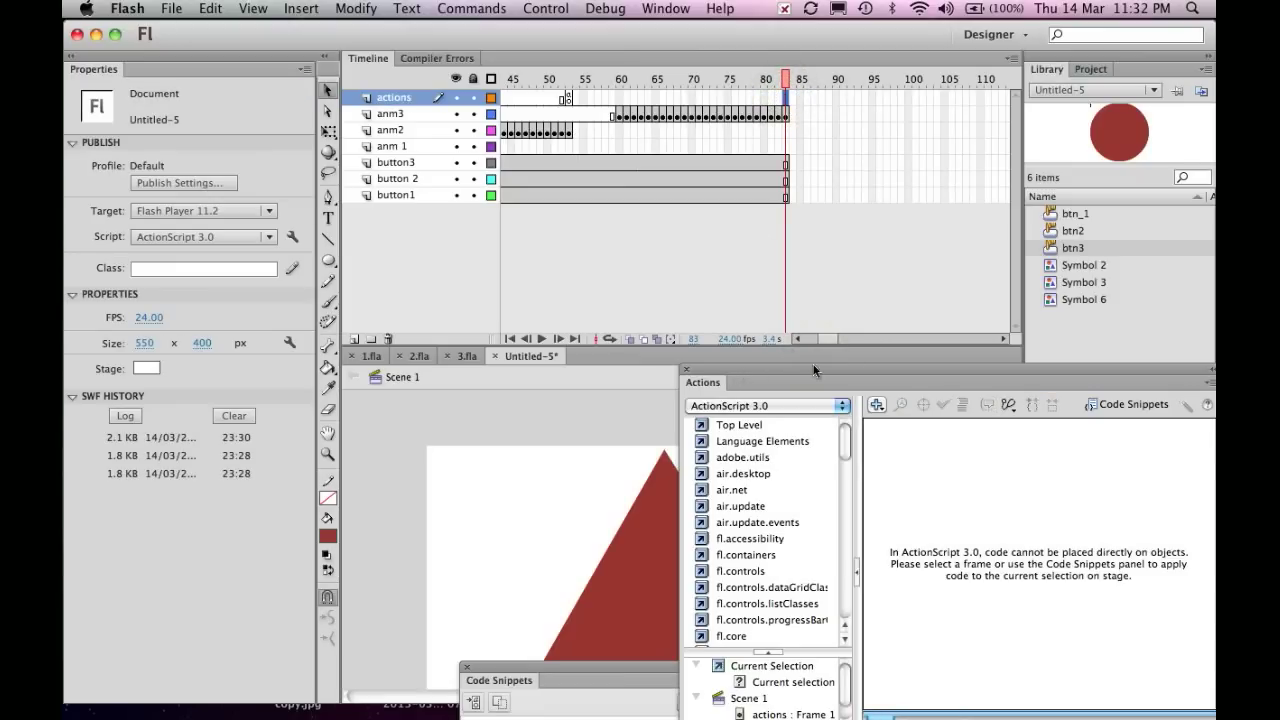
Test the movie by playing the animation of each of the three buttons, and close the test window
drag(745, 371, 1041, 434)
click(573, 416)
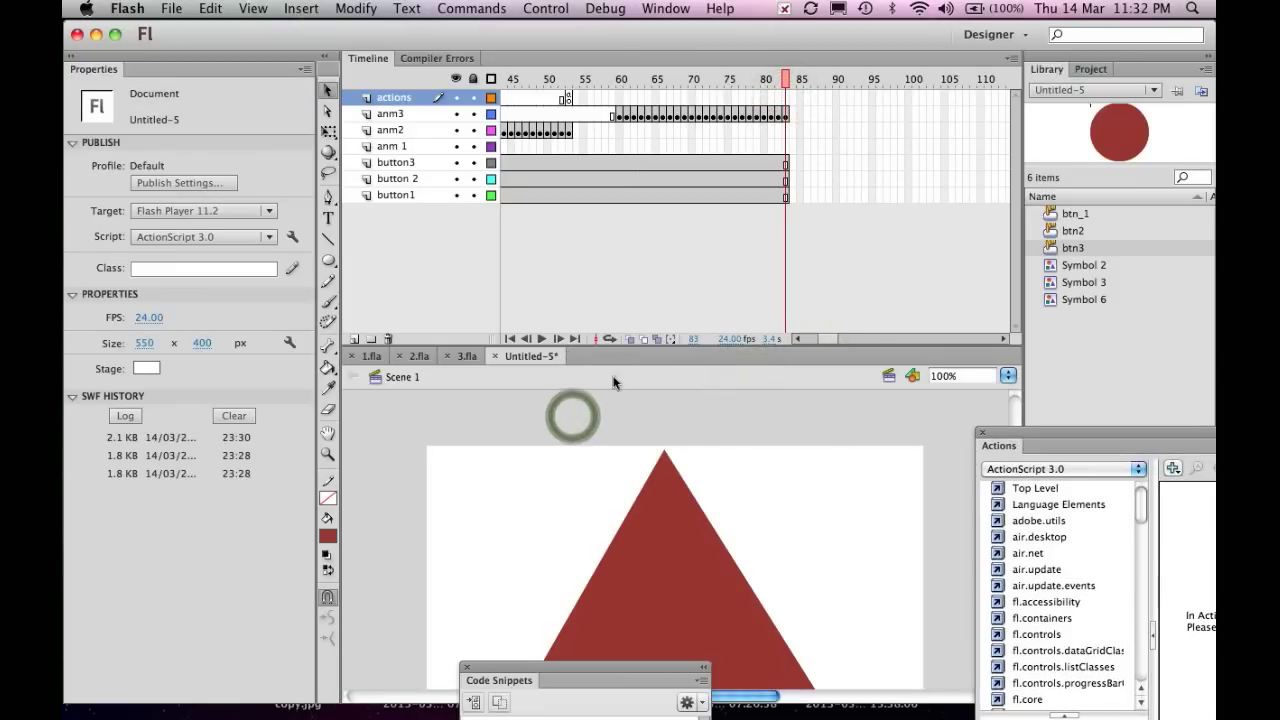
key(super+Return)
click(626, 414)
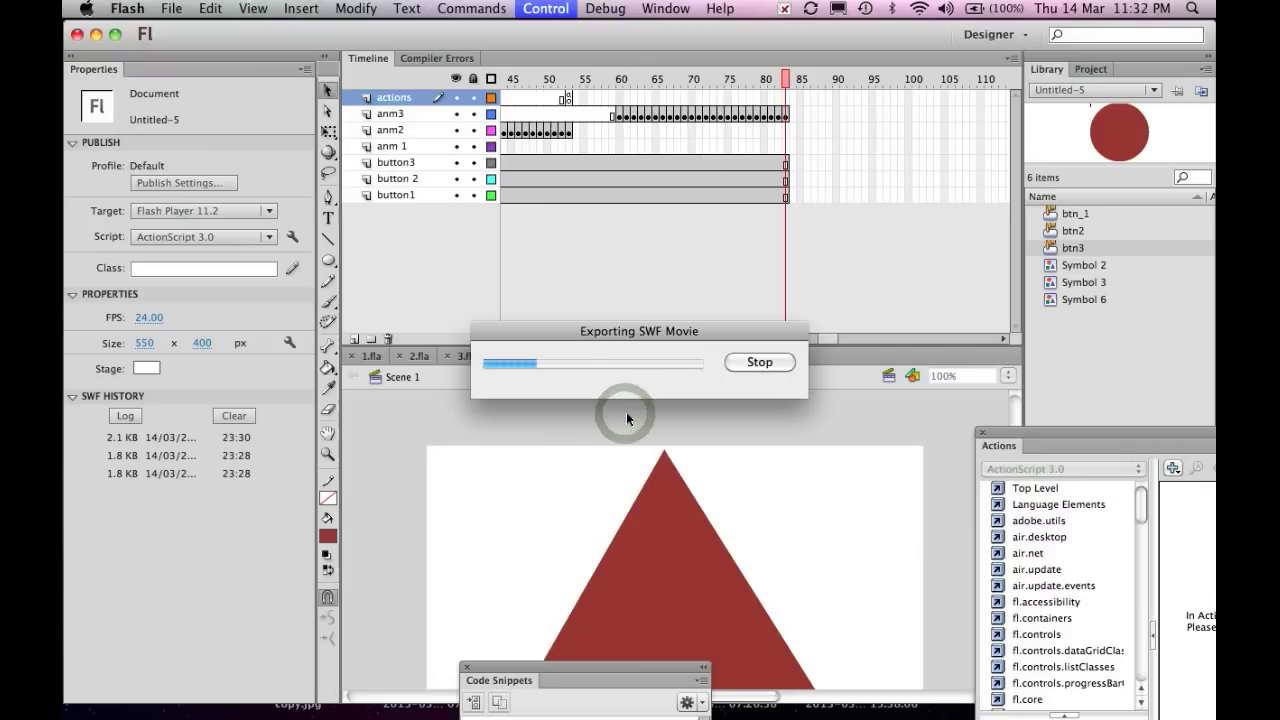
click(455, 516)
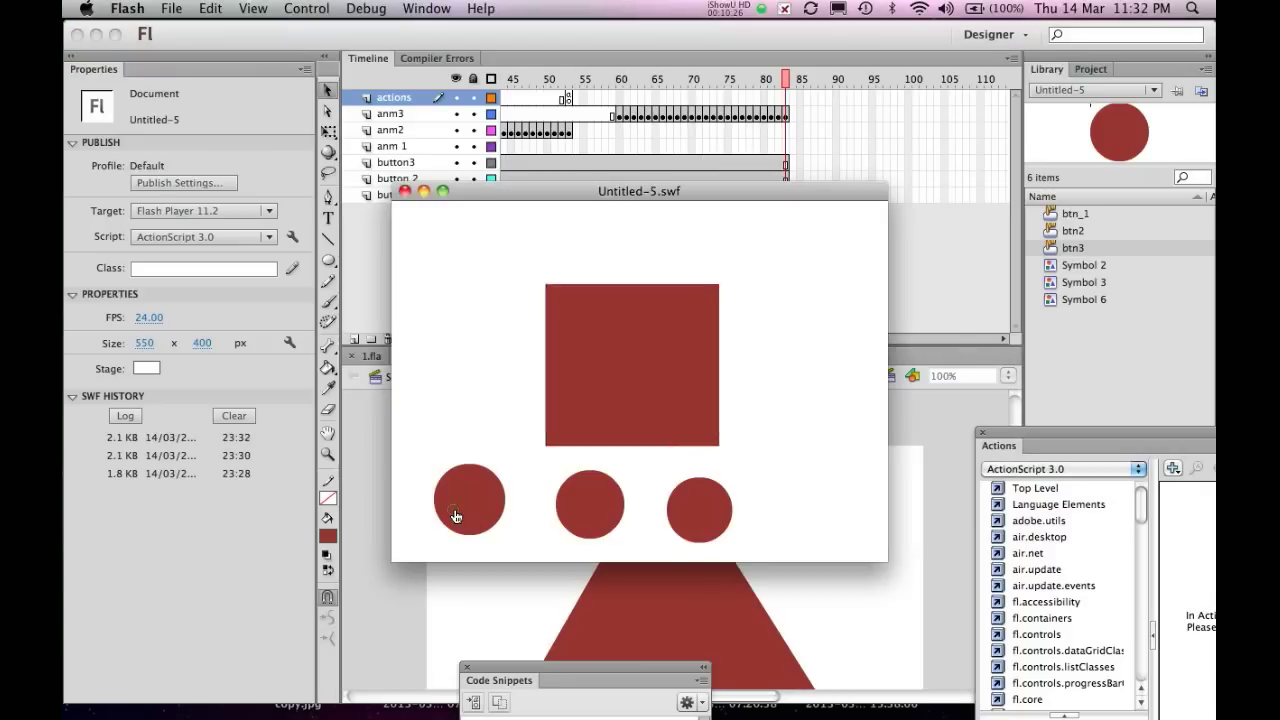
click(455, 516)
click(595, 511)
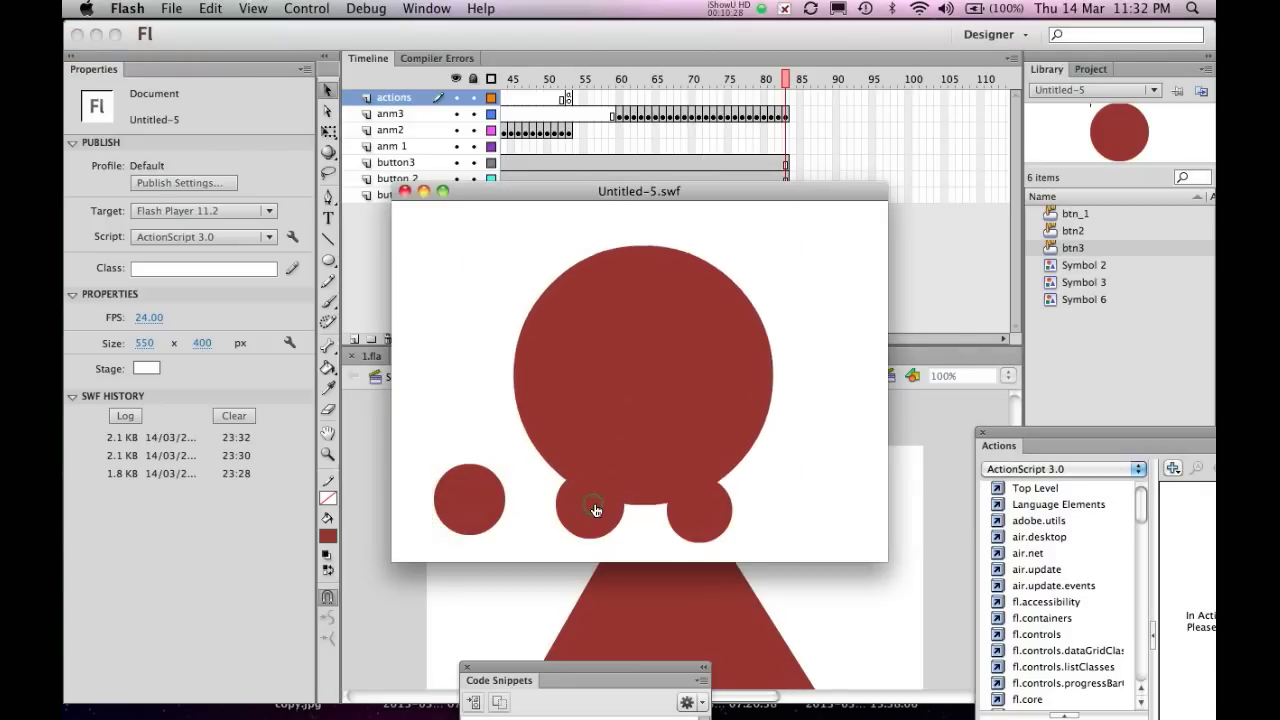
click(700, 518)
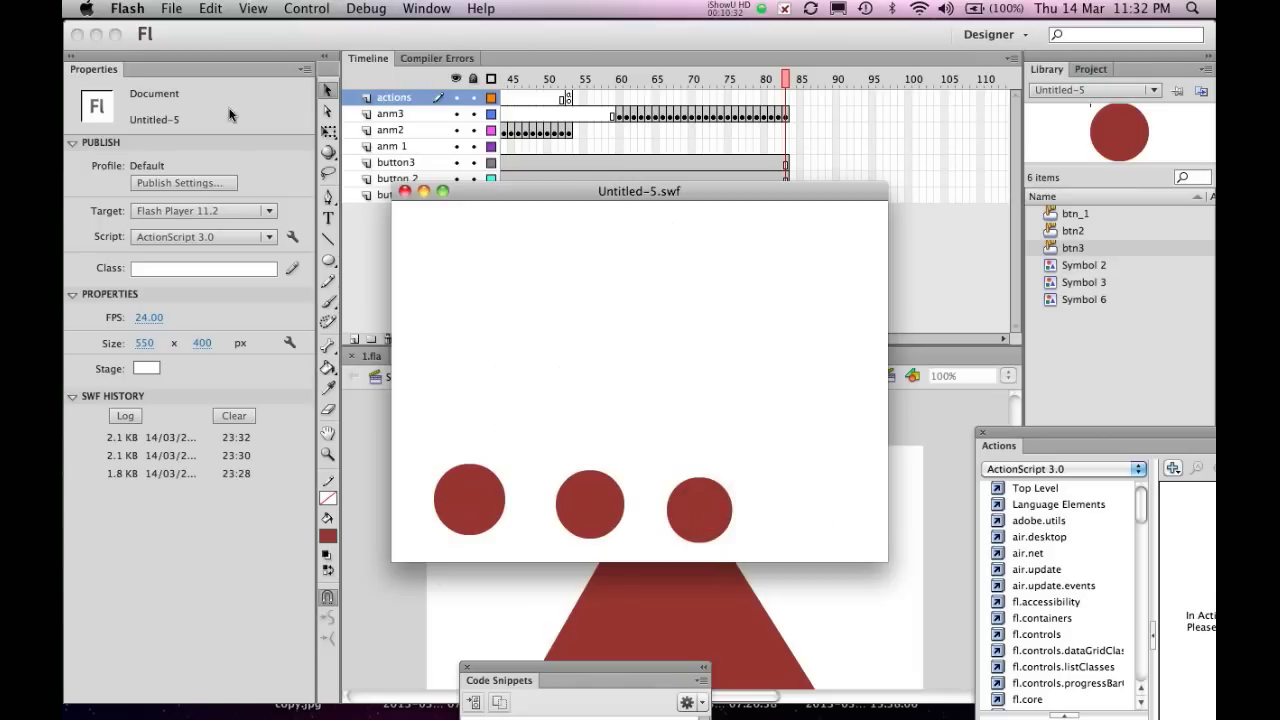
click(403, 192)
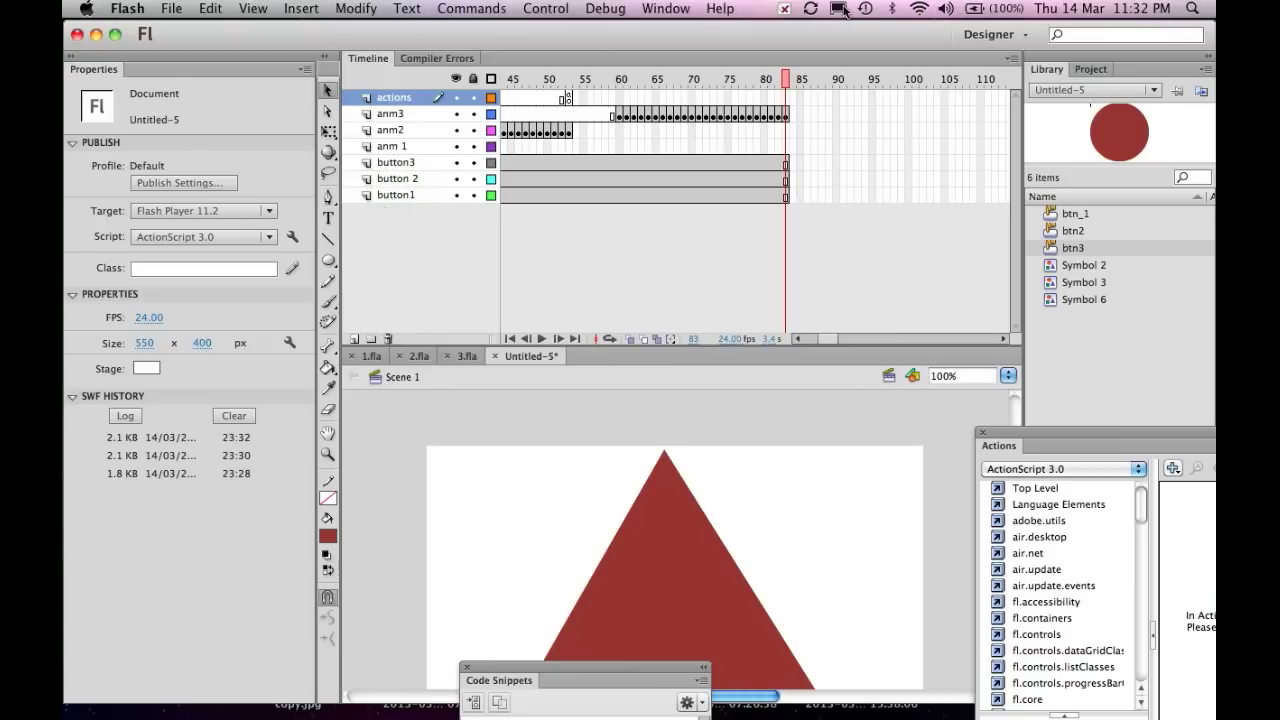